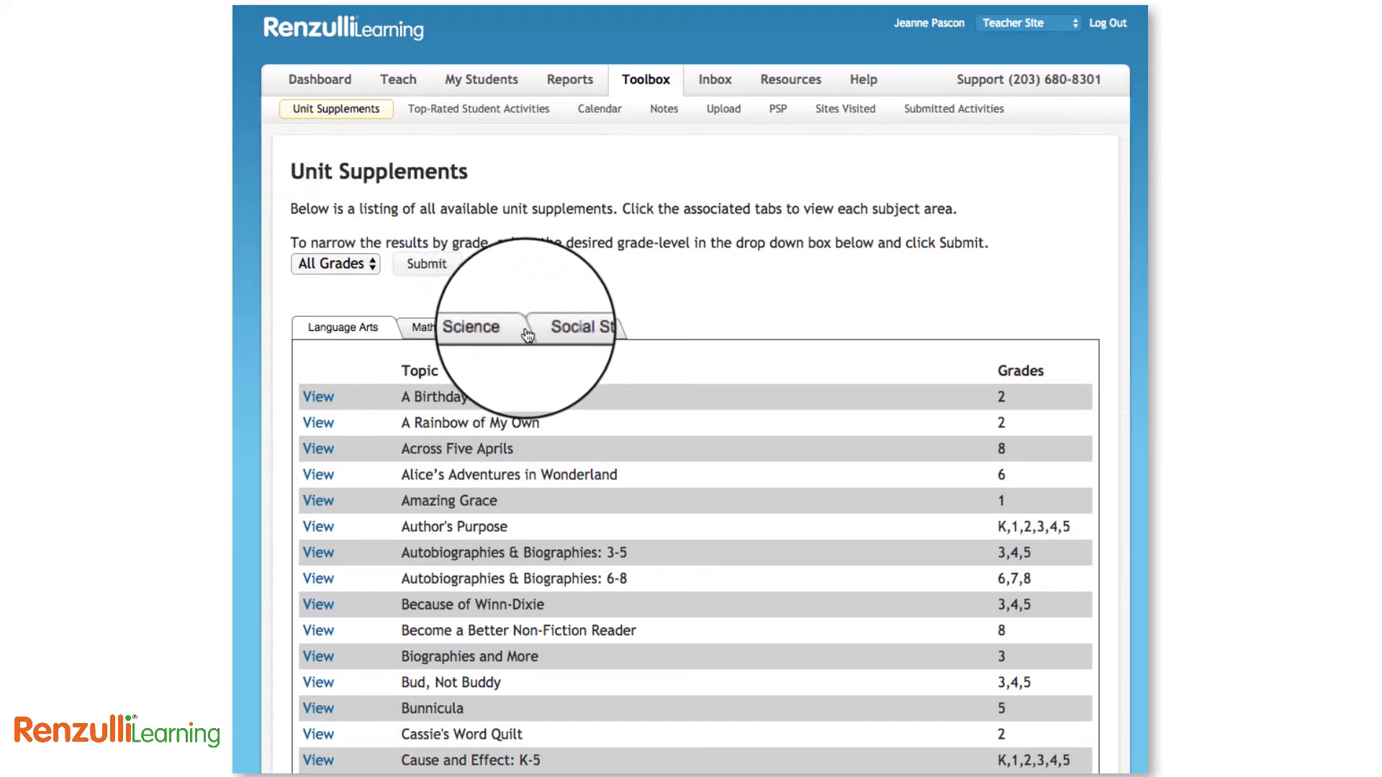
Filter the Science unit supplements to grades 6-8 and open Environmental Crisis
{"action": "left_click", "coordinate": [351, 266]}
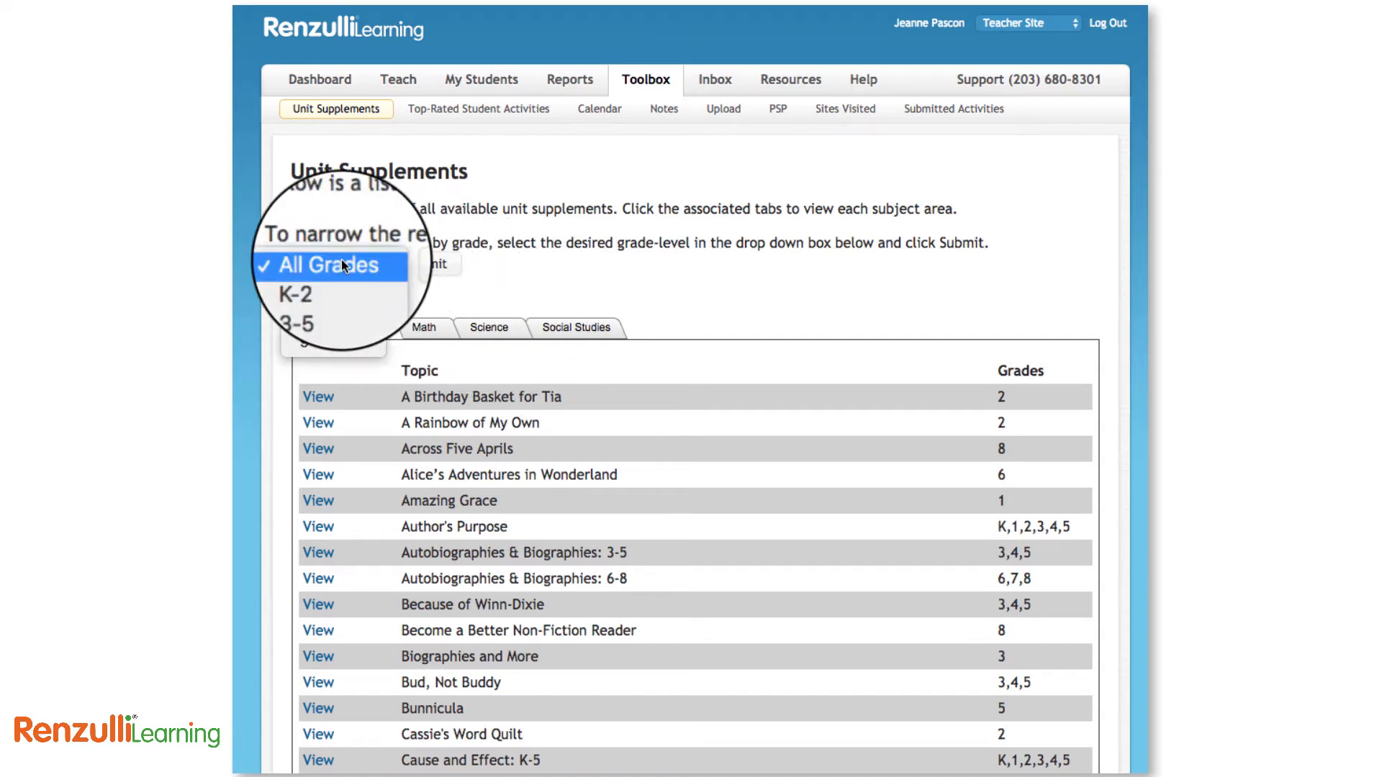
{"action": "left_click", "coordinate": [337, 321]}
{"action": "left_click", "coordinate": [488, 329]}
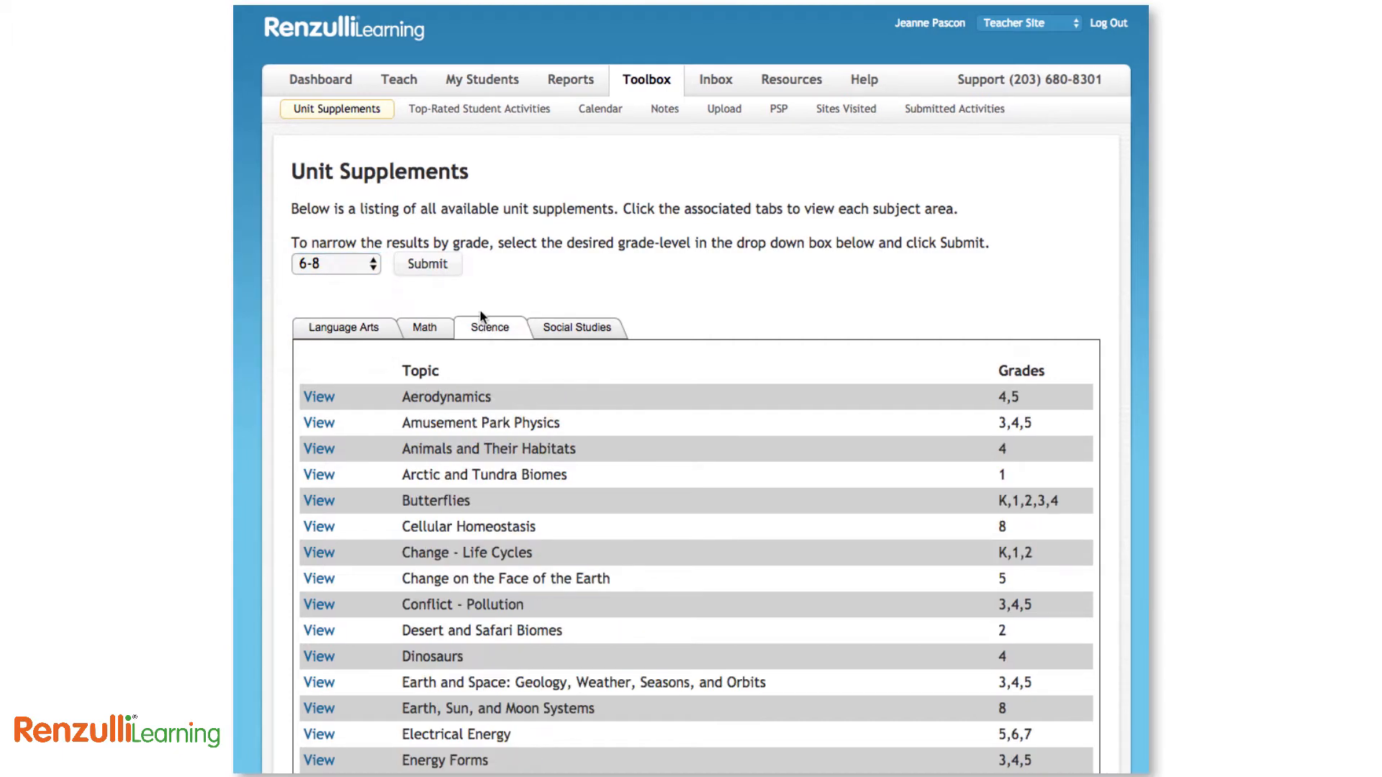
{"action": "left_click", "coordinate": [430, 266]}
{"action": "scroll", "coordinate": [497, 345], "scroll_direction": "down", "scroll_amount": 3}
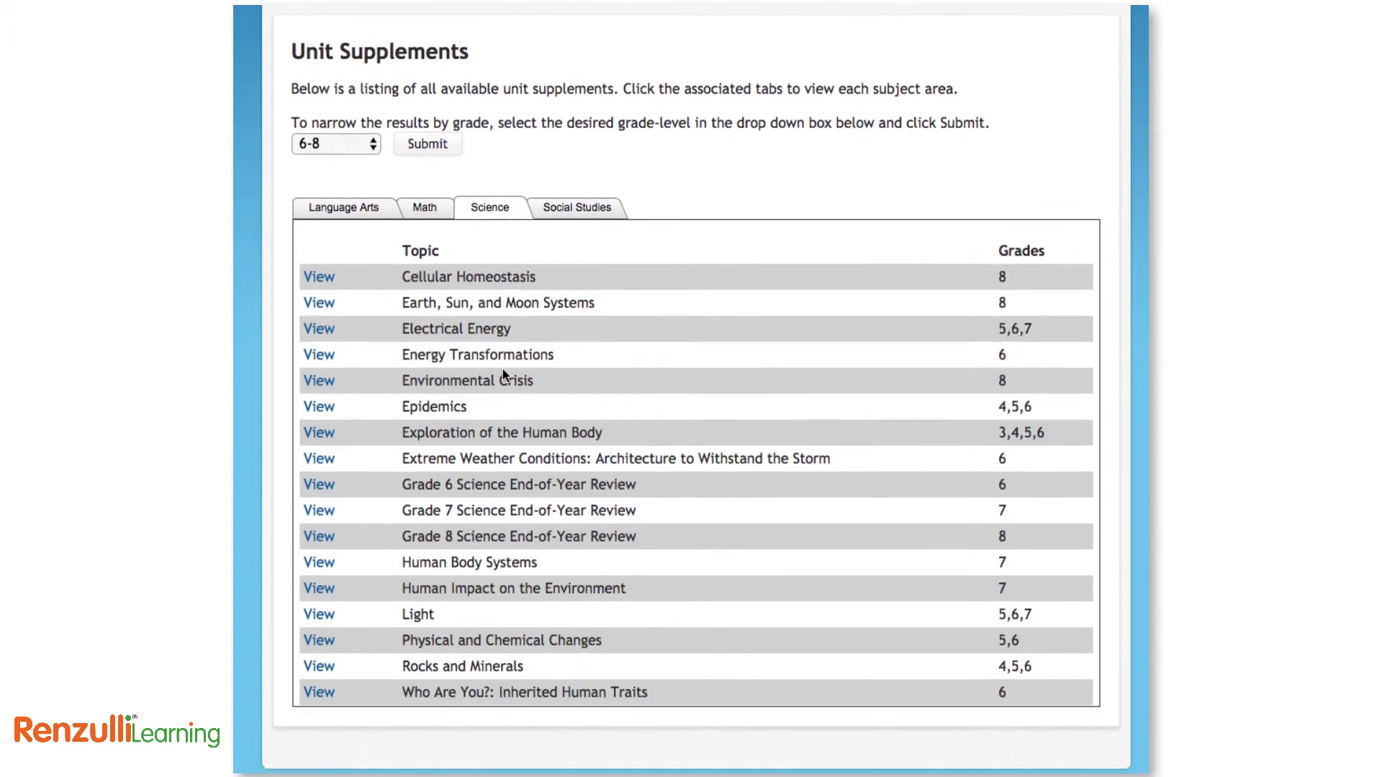
{"action": "left_click", "coordinate": [323, 380]}
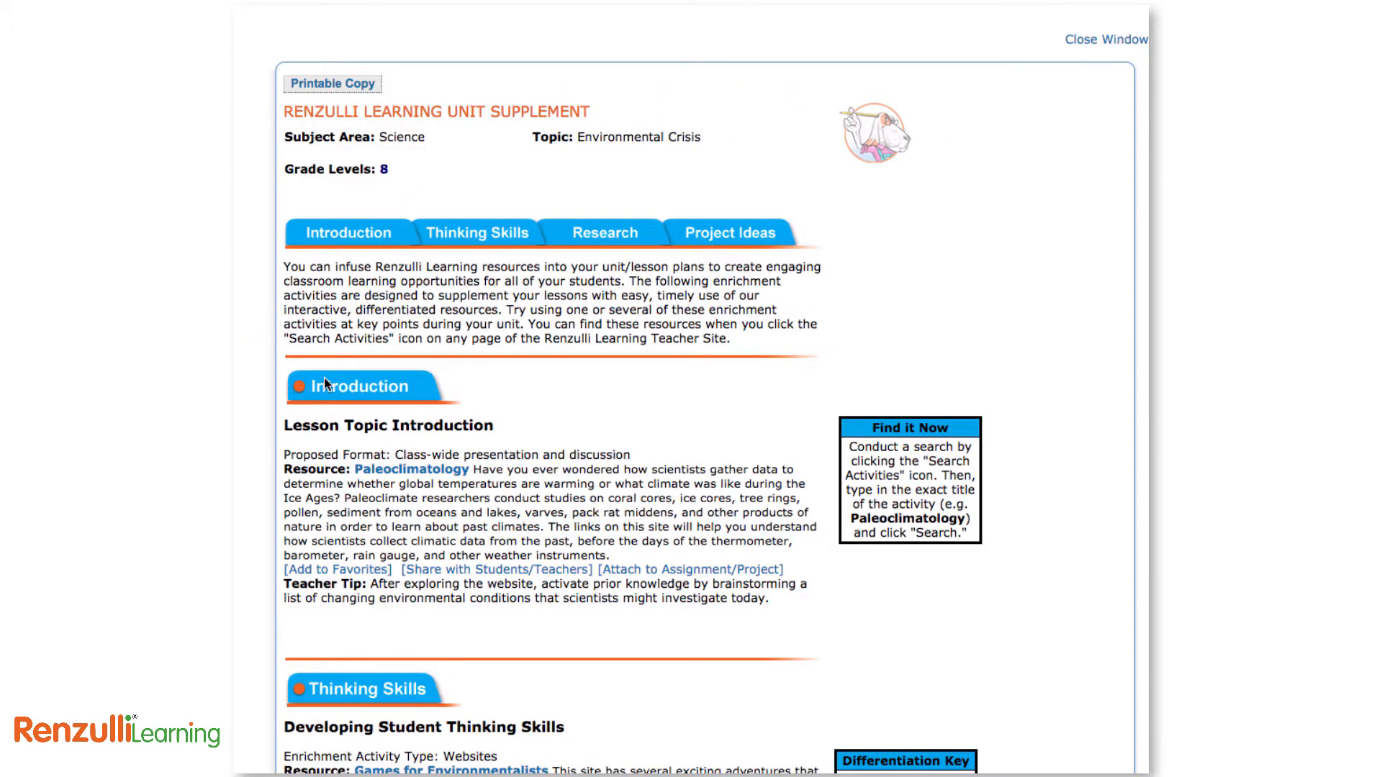
{"action": "left_click", "coordinate": [341, 84]}
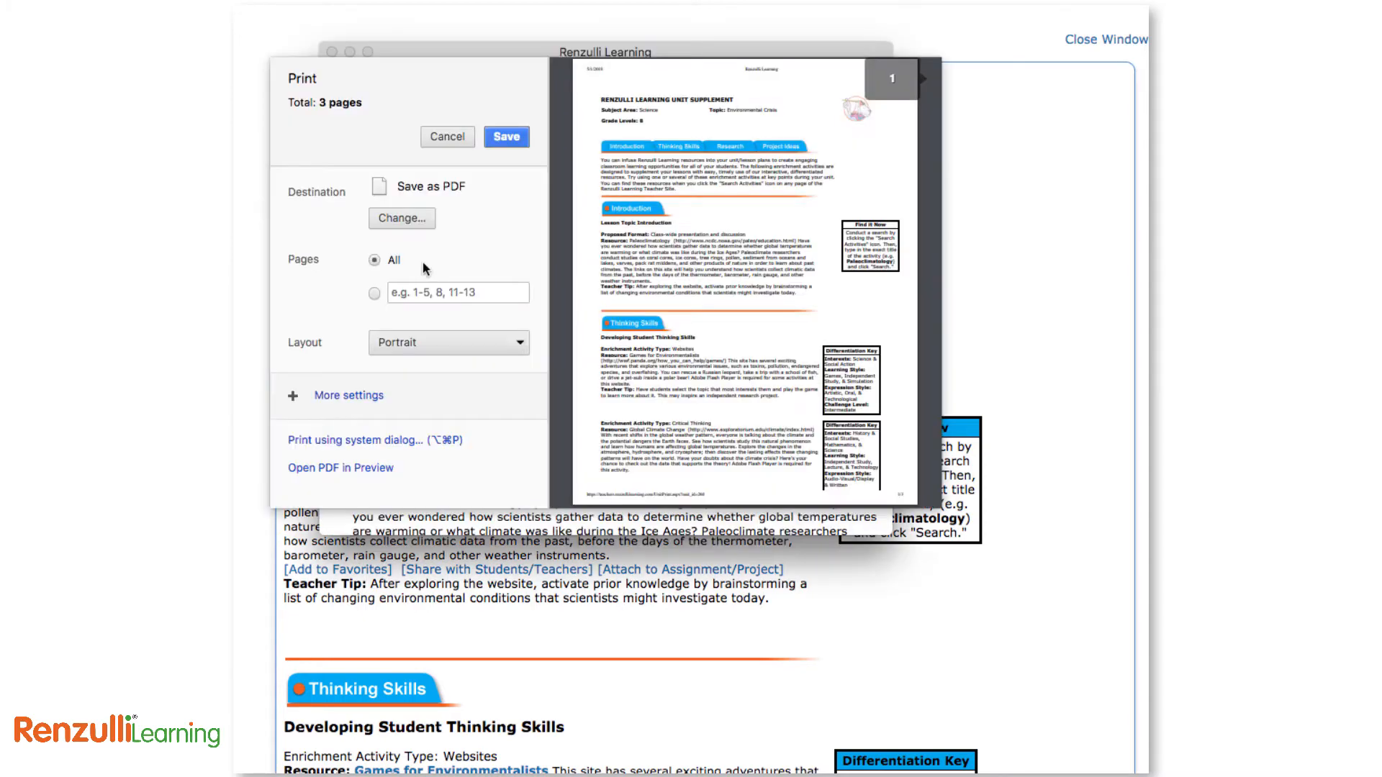
{"action": "left_click", "coordinate": [507, 138]}
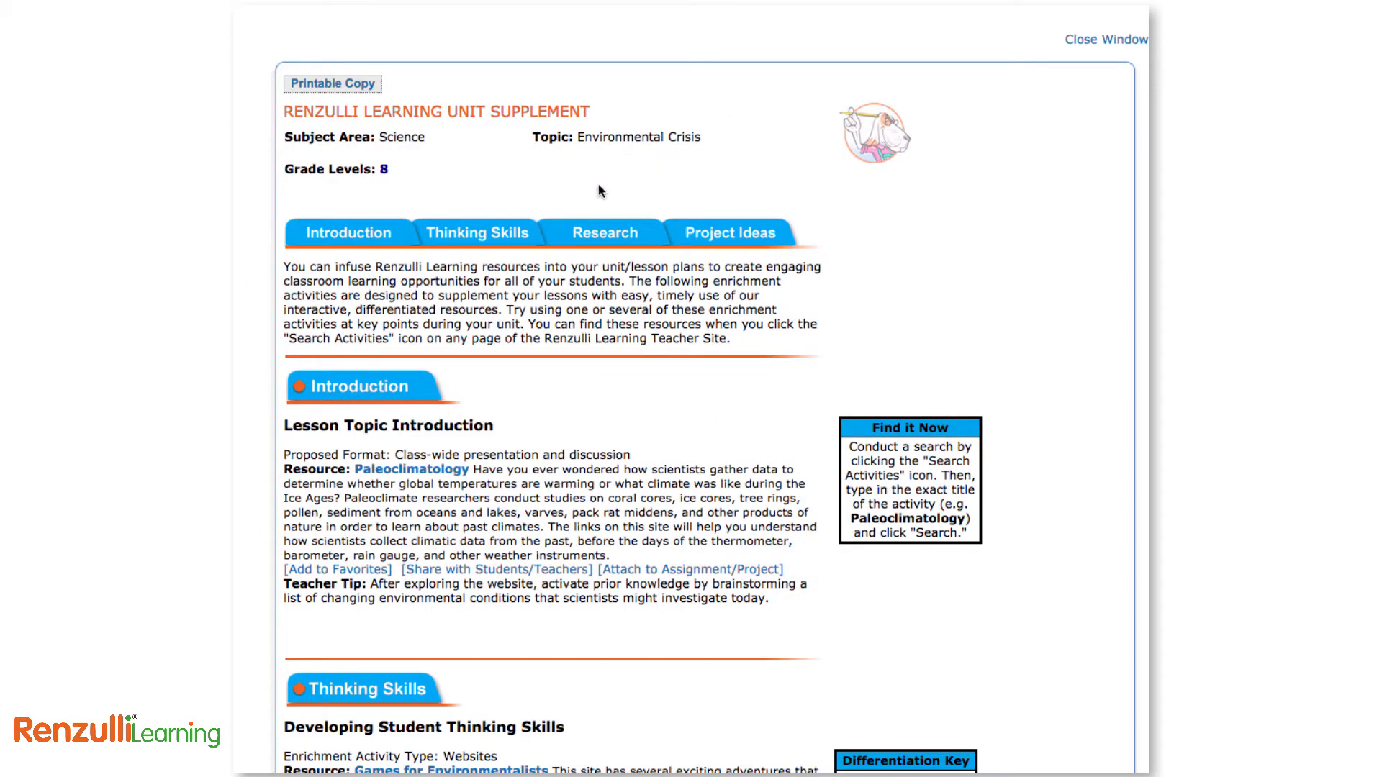
{"action": "scroll", "coordinate": [853, 336], "scroll_direction": "down", "scroll_amount": 5}
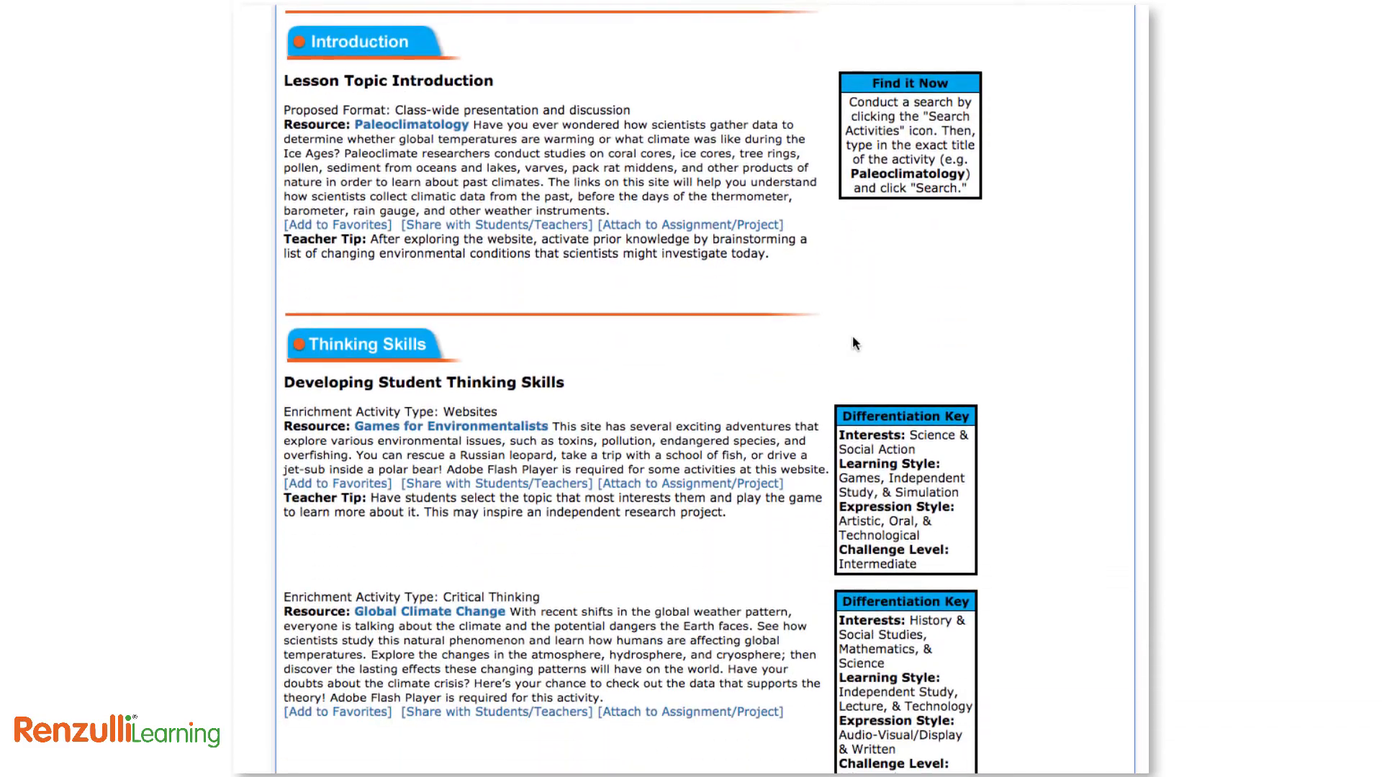
{"action": "scroll", "coordinate": [852, 337], "scroll_direction": "down", "scroll_amount": 4}
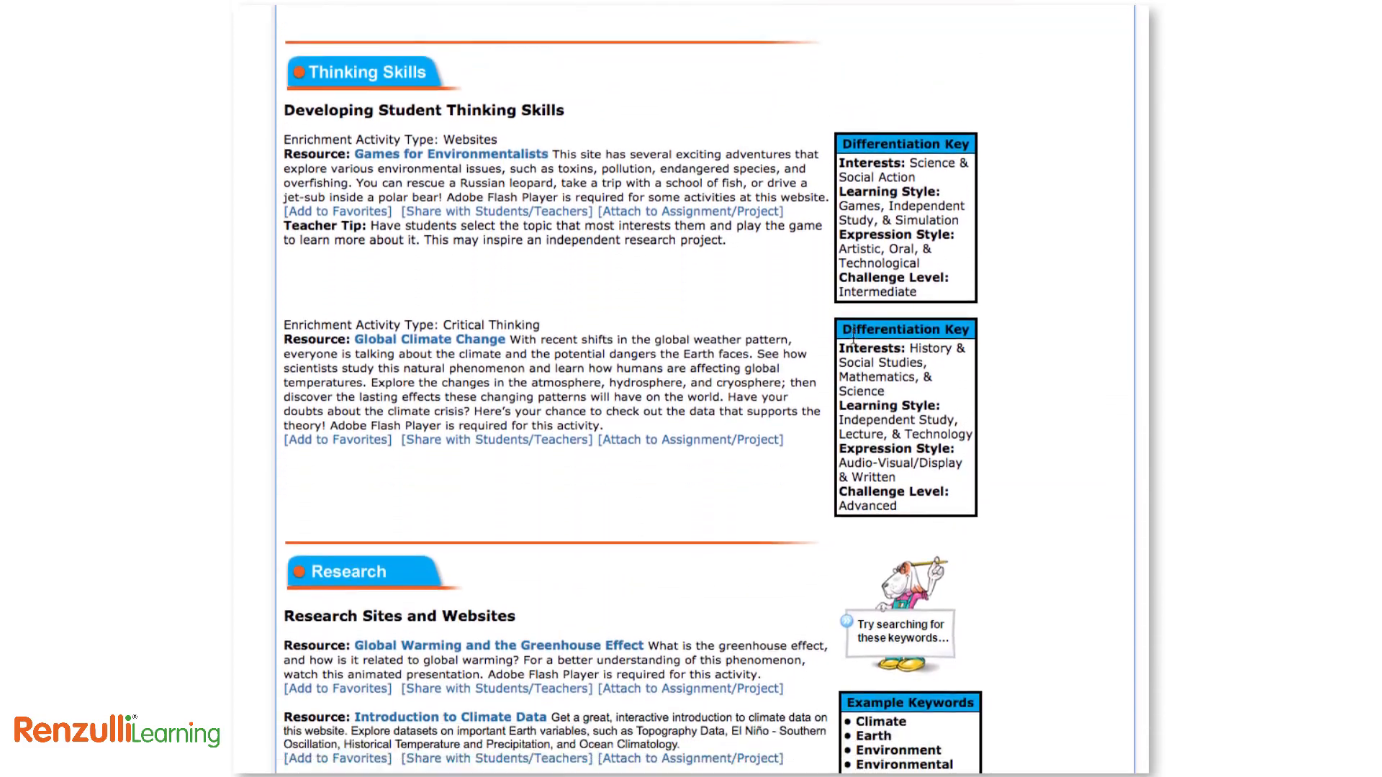
{"action": "scroll", "coordinate": [853, 338], "scroll_direction": "down", "scroll_amount": 3}
{"action": "left_click", "coordinate": [577, 469]}
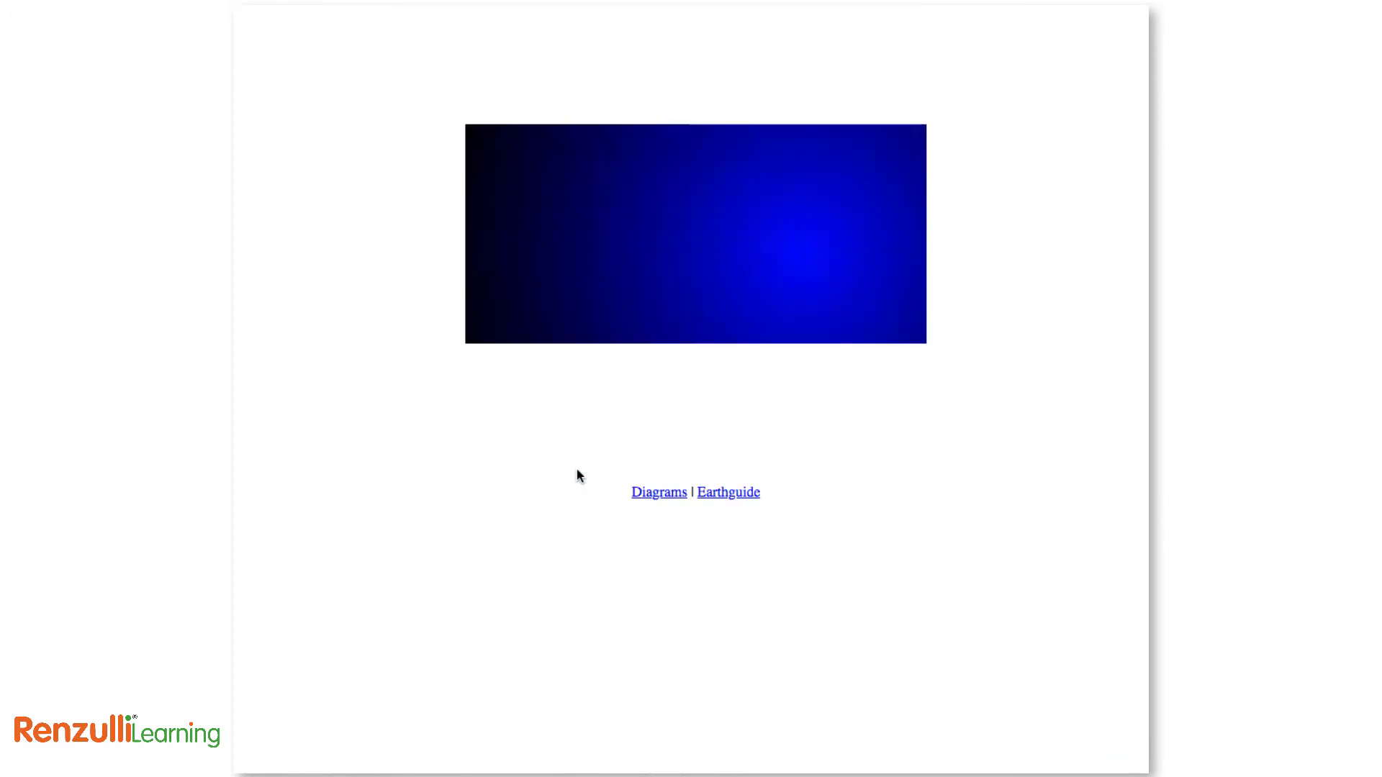
{"action": "left_click", "coordinate": [887, 305]}
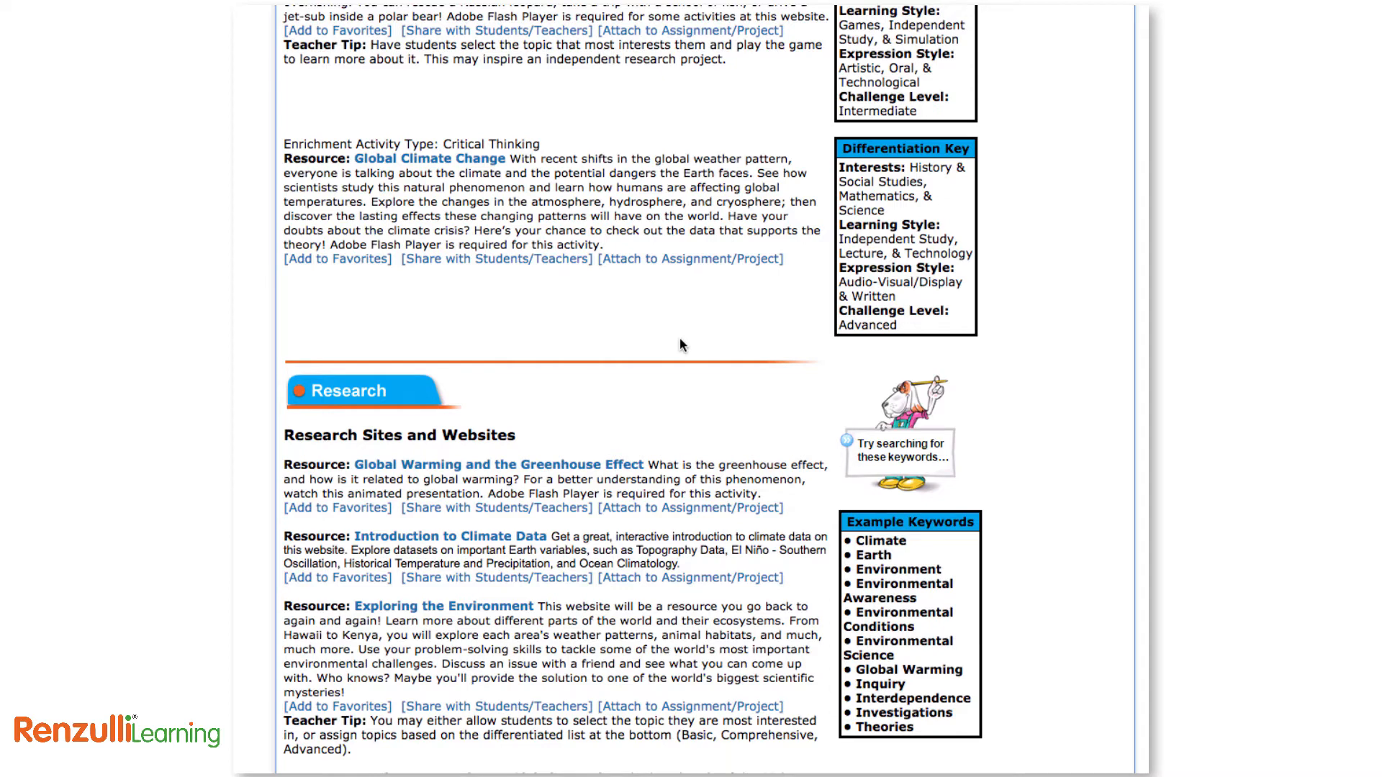
Favourite Introduction to Climate Data and attach Exploring the Environment to an existing assignment or project
{"action": "scroll", "coordinate": [504, 432], "scroll_direction": "down", "scroll_amount": 3}
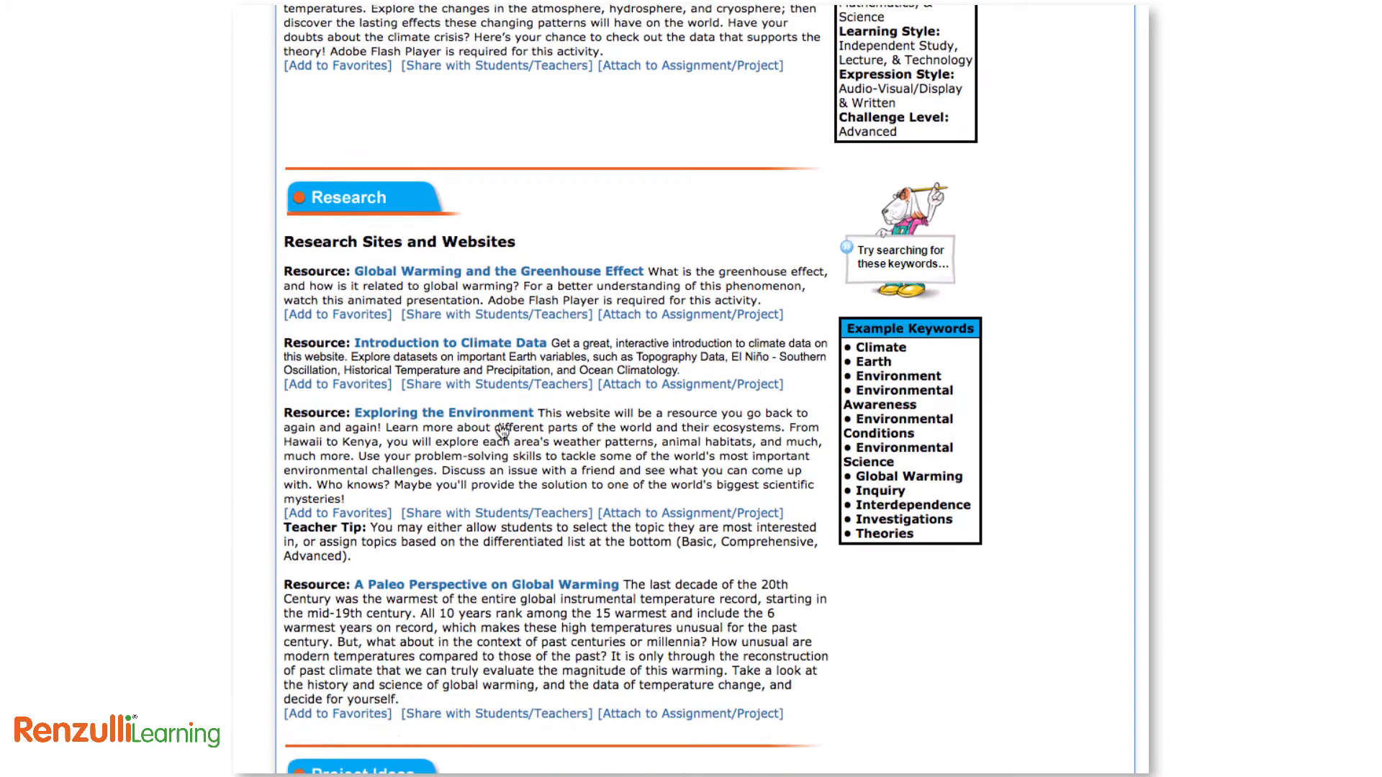
{"action": "left_click", "coordinate": [353, 385]}
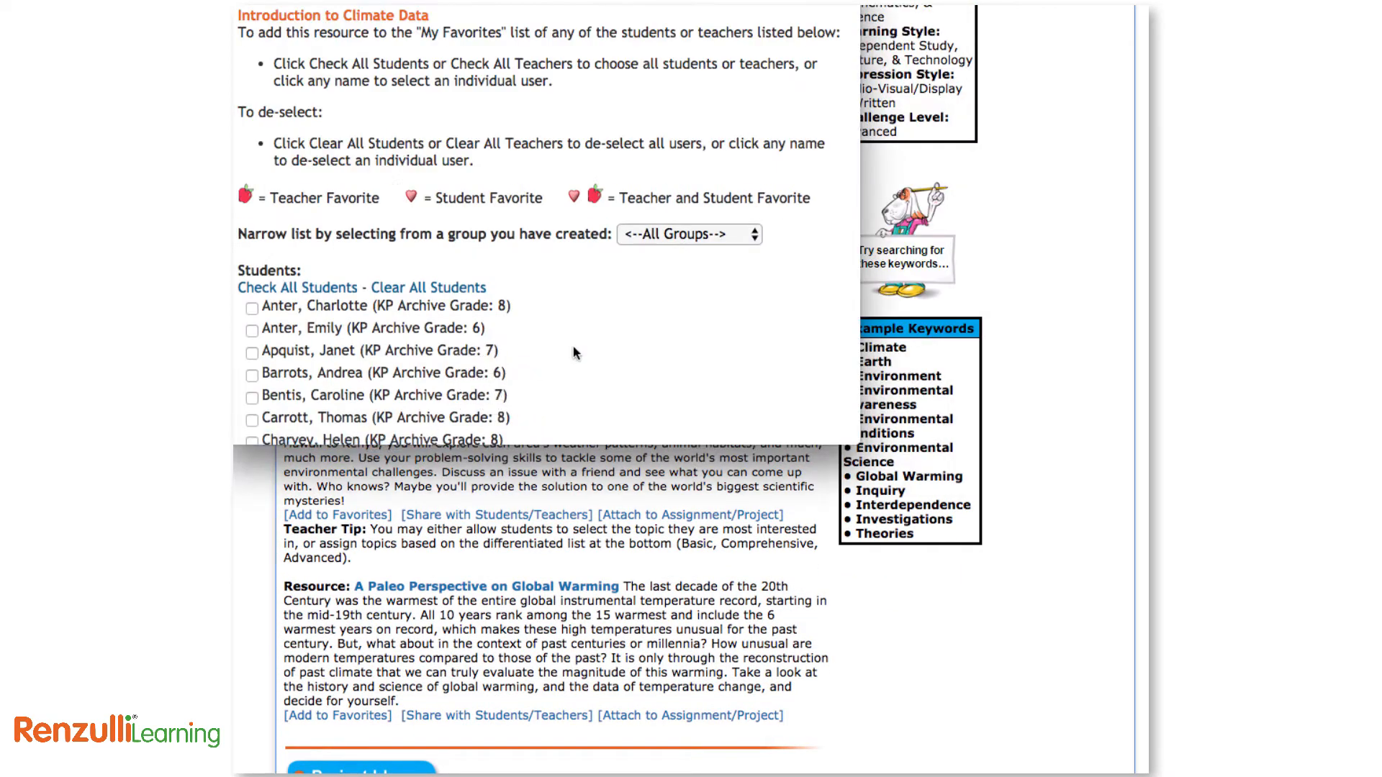
{"action": "scroll", "coordinate": [576, 353], "scroll_direction": "down", "scroll_amount": 10}
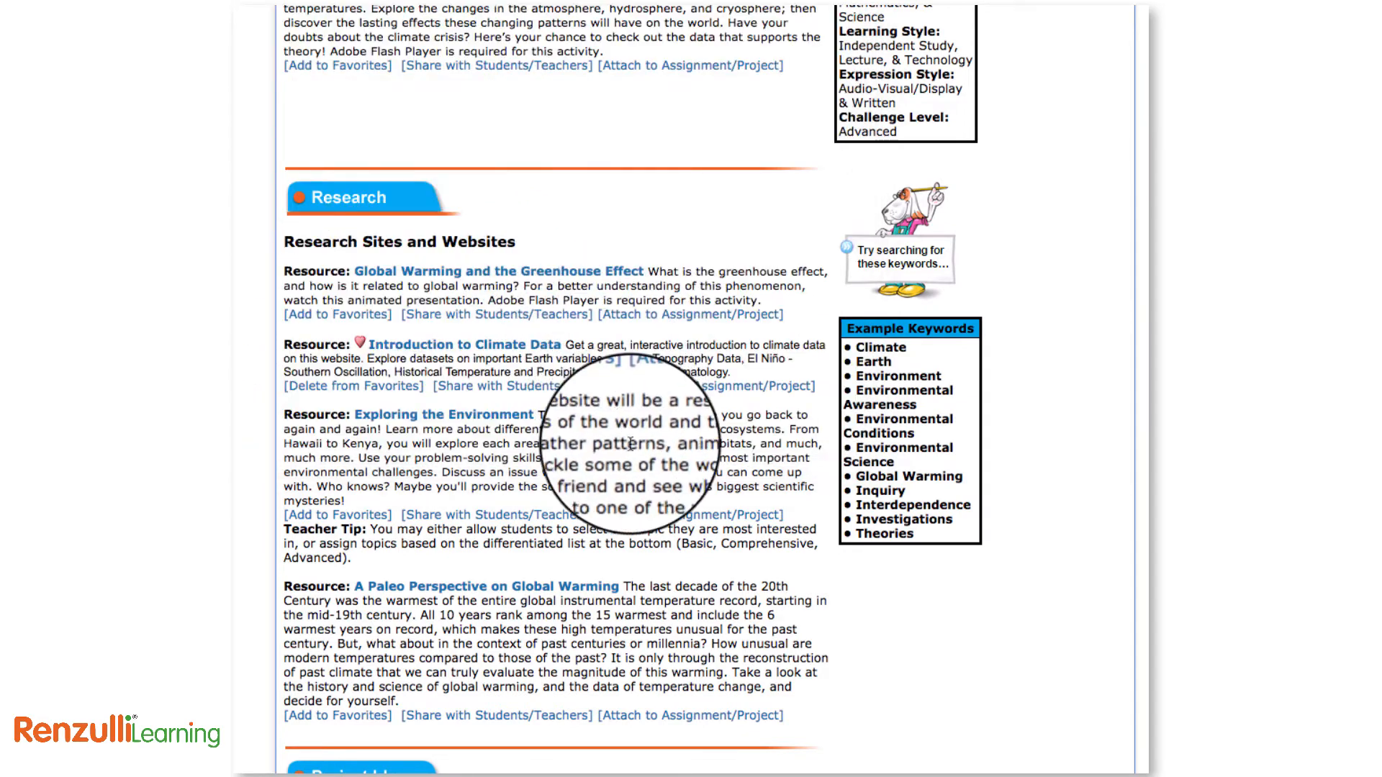
{"action": "left_click", "coordinate": [676, 515]}
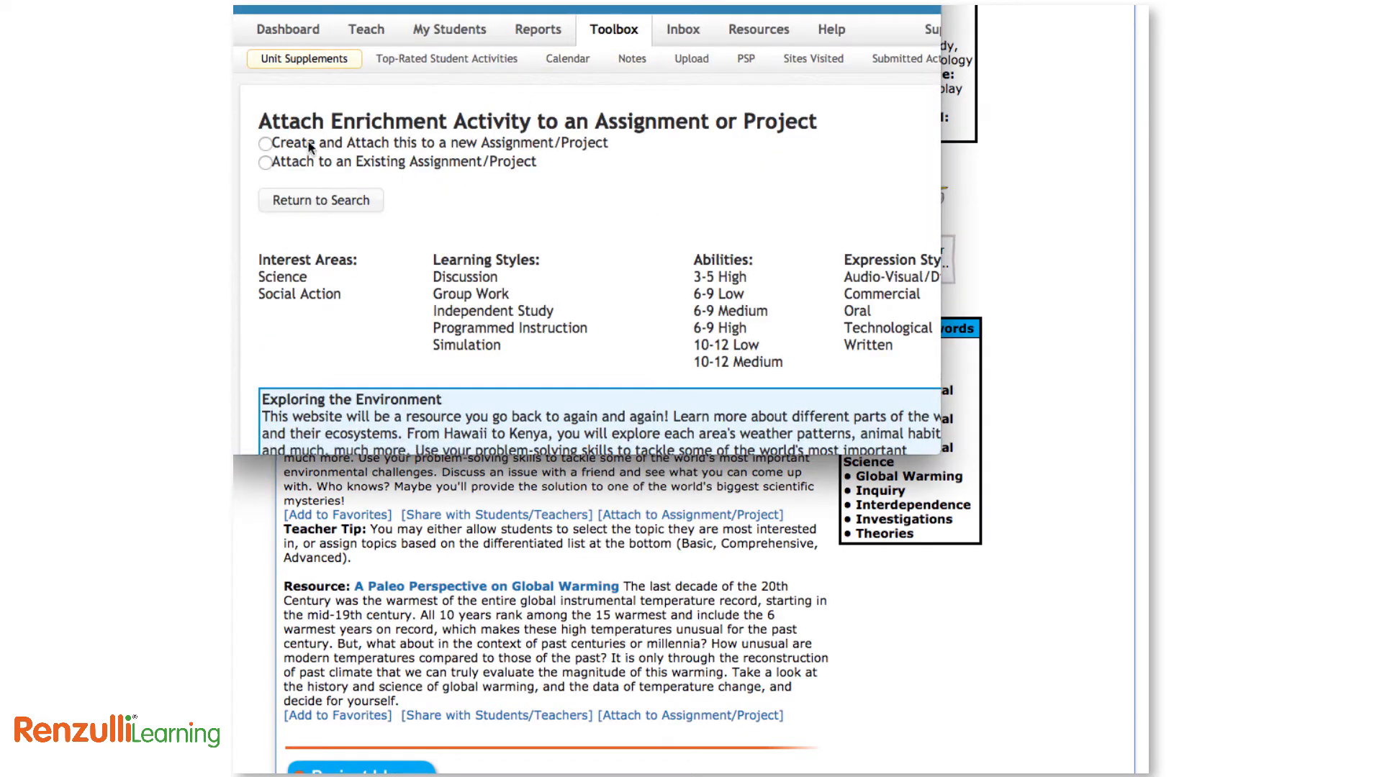
{"action": "left_click", "coordinate": [265, 143]}
{"action": "left_click", "coordinate": [265, 162]}
{"action": "left_click", "coordinate": [412, 221]}
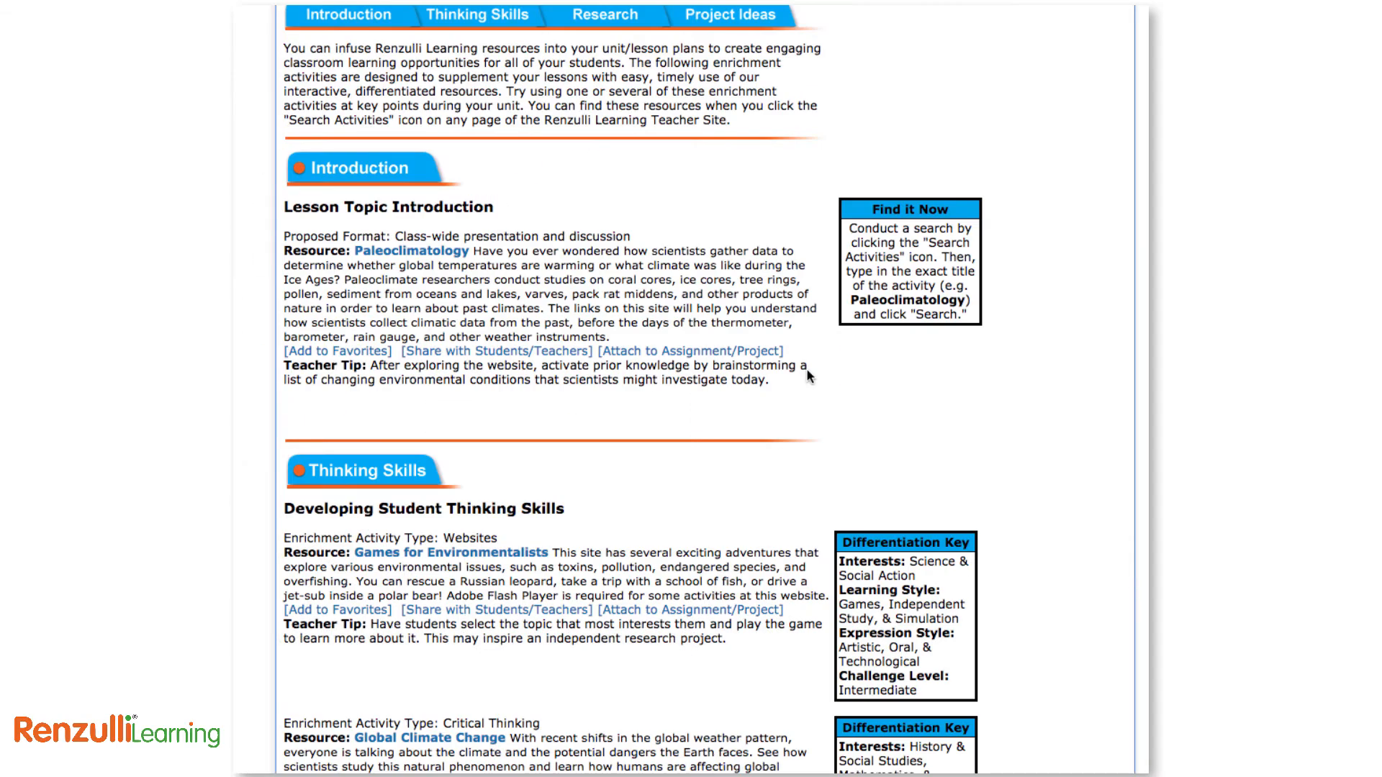
{"action": "scroll", "coordinate": [806, 368], "scroll_direction": "down", "scroll_amount": 5}
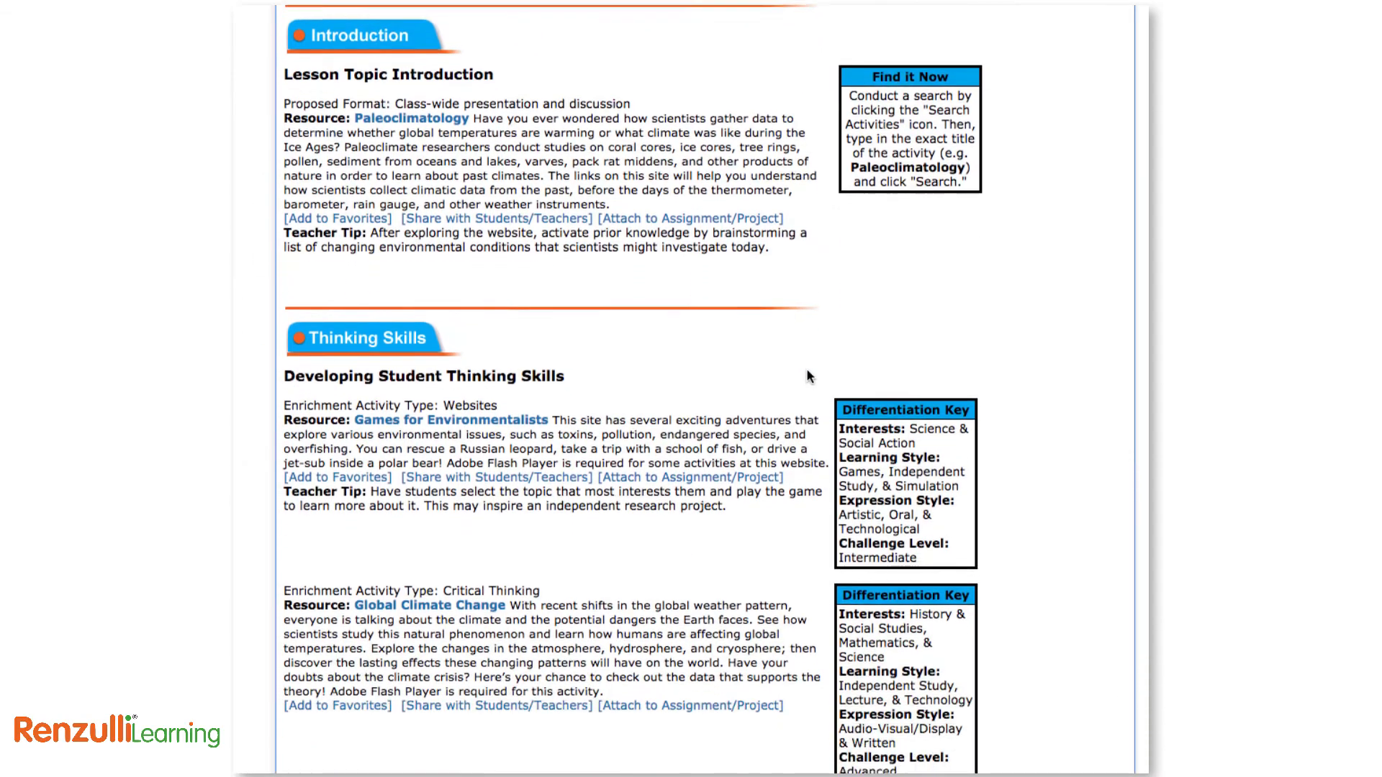
{"action": "scroll", "coordinate": [808, 375], "scroll_direction": "down", "scroll_amount": 6}
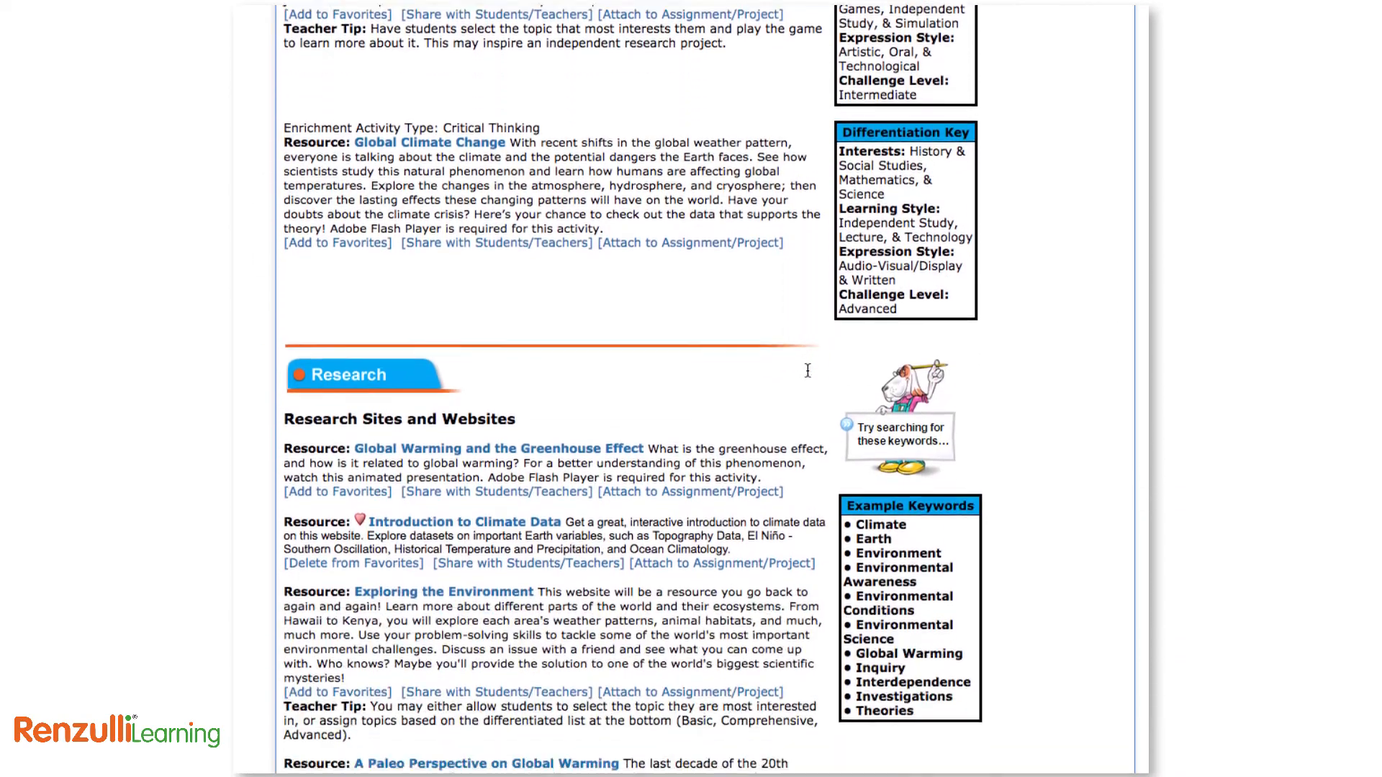
{"action": "scroll", "coordinate": [808, 375], "scroll_direction": "down", "scroll_amount": 2}
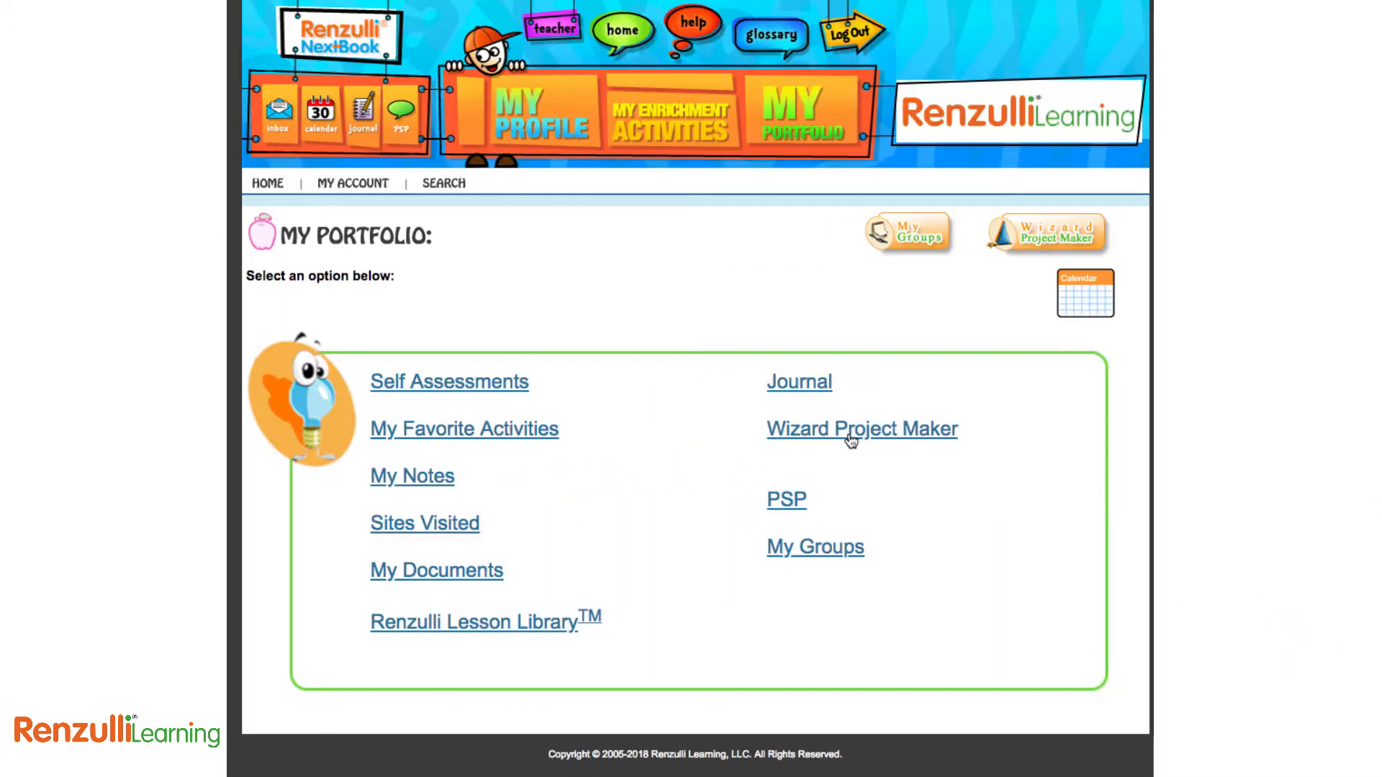
Browse Super Starter Projects from the Wizard Project Maker and narrow them to Science
{"action": "left_click", "coordinate": [851, 442]}
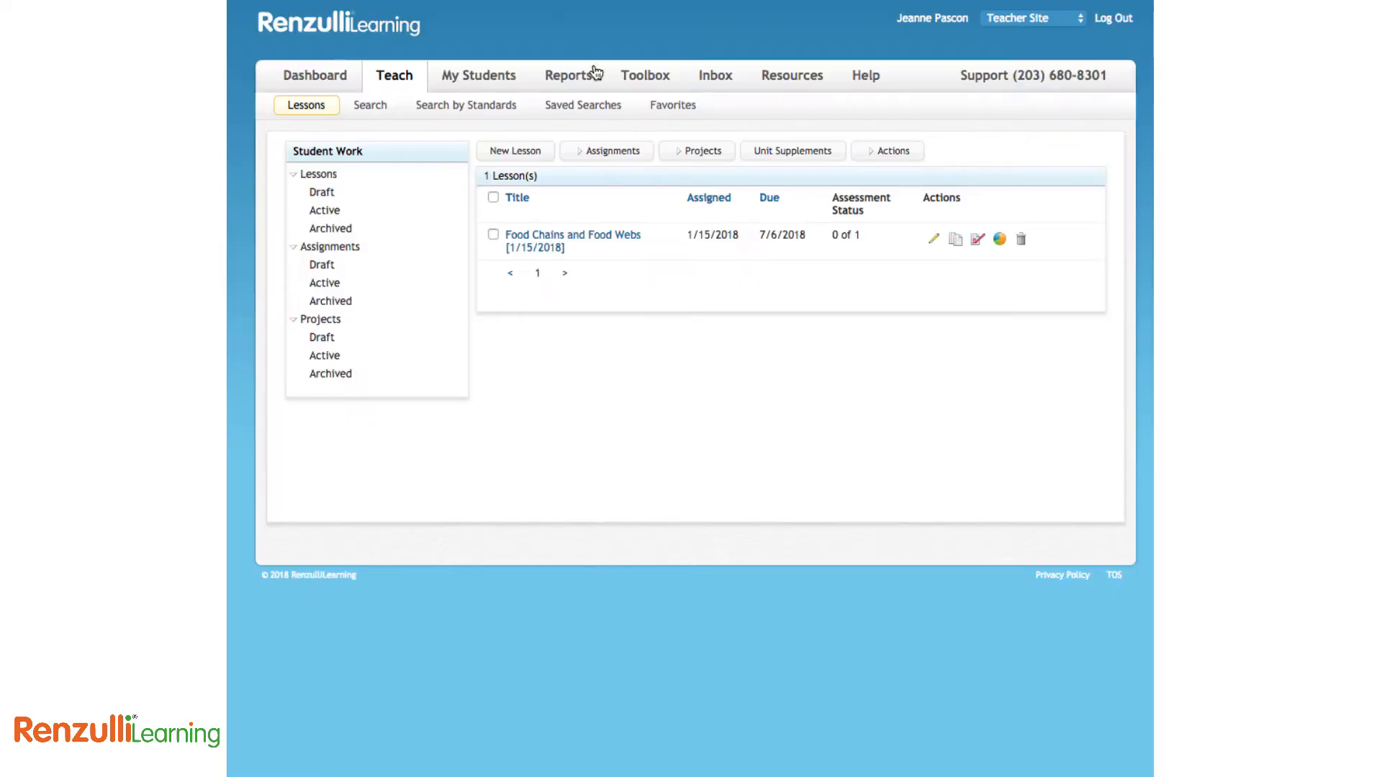
{"action": "left_click", "coordinate": [705, 153]}
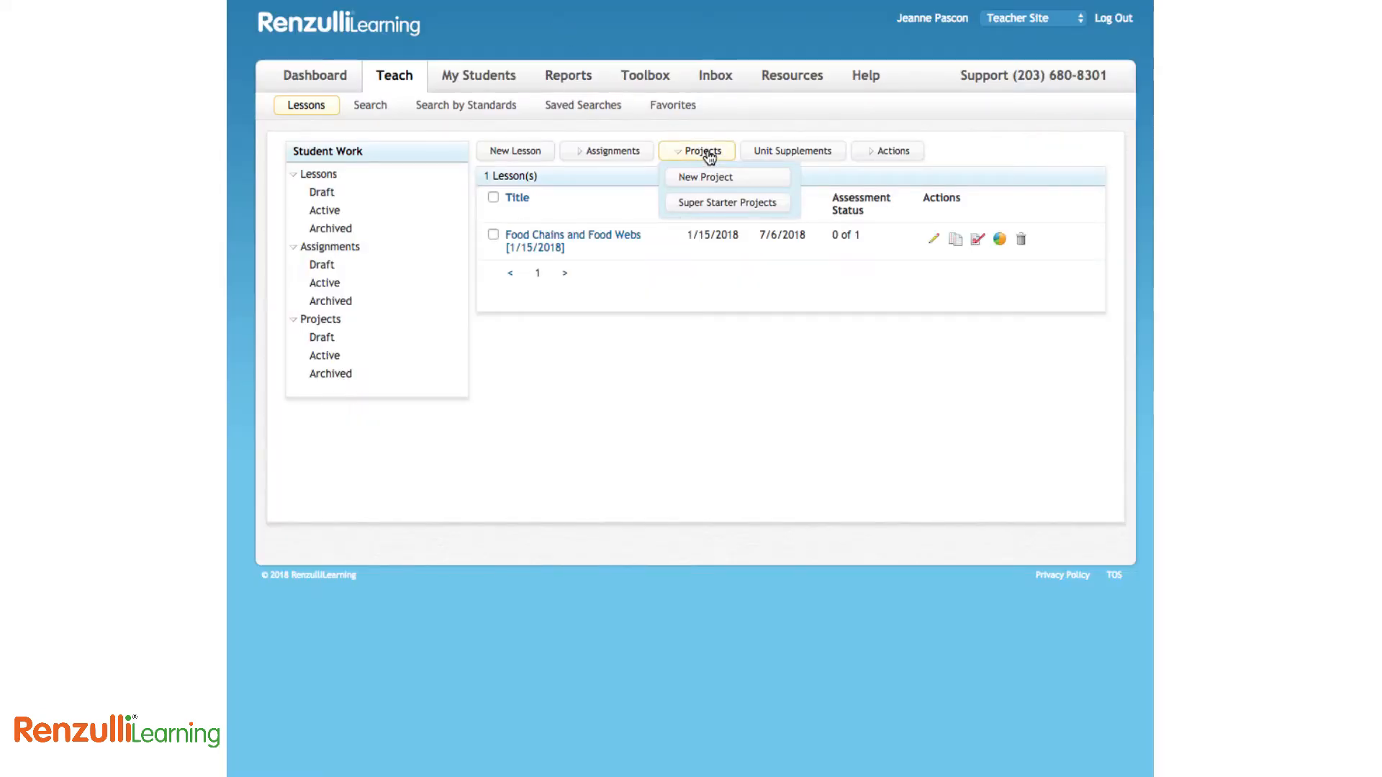
{"action": "left_click", "coordinate": [709, 204]}
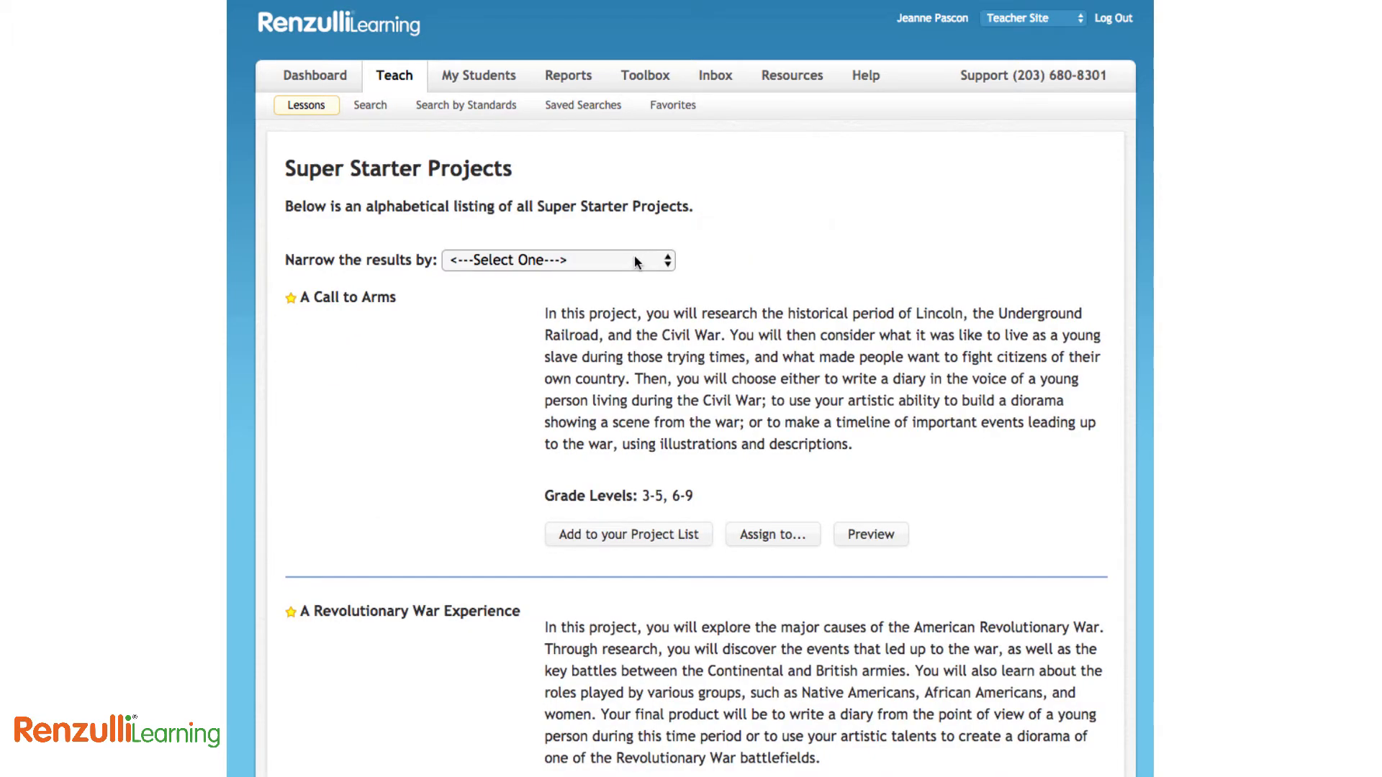
{"action": "left_click", "coordinate": [635, 260]}
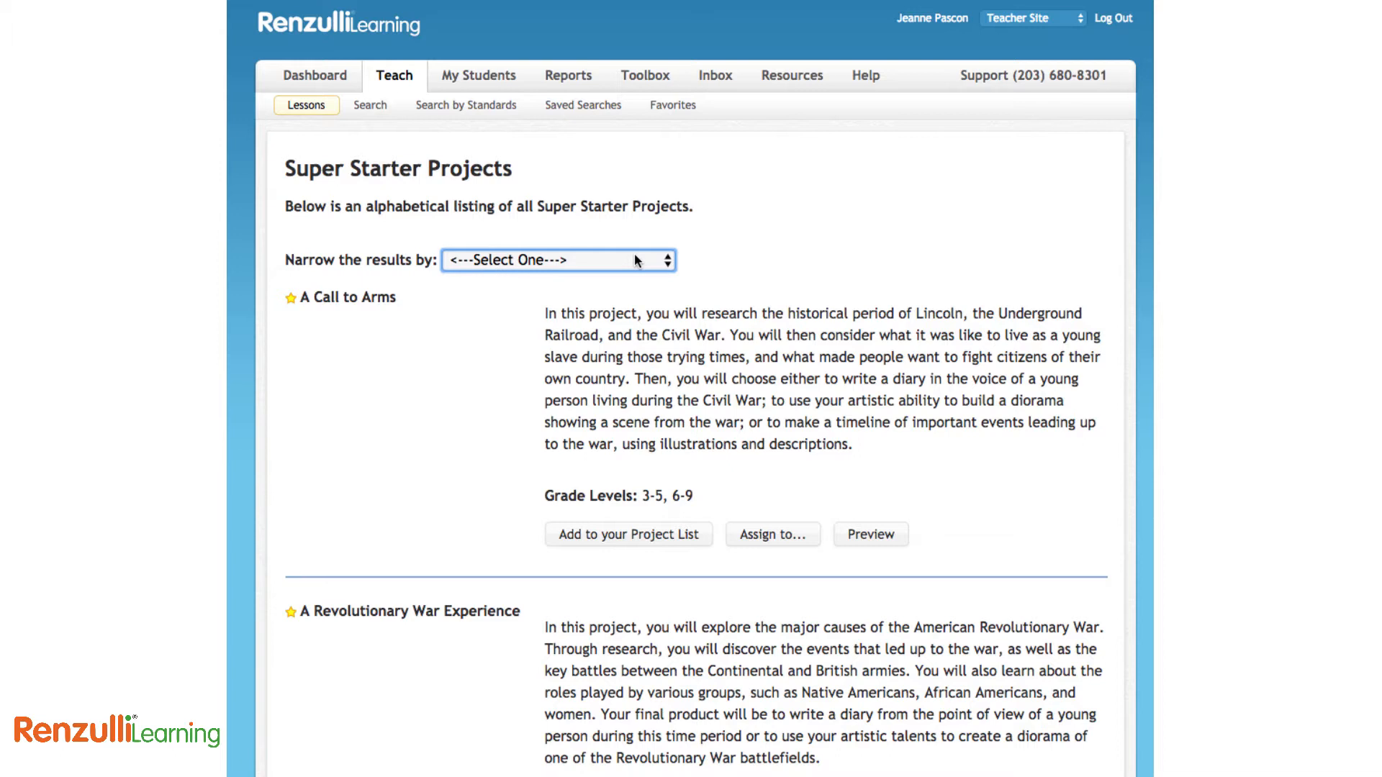
{"action": "left_click", "coordinate": [634, 260]}
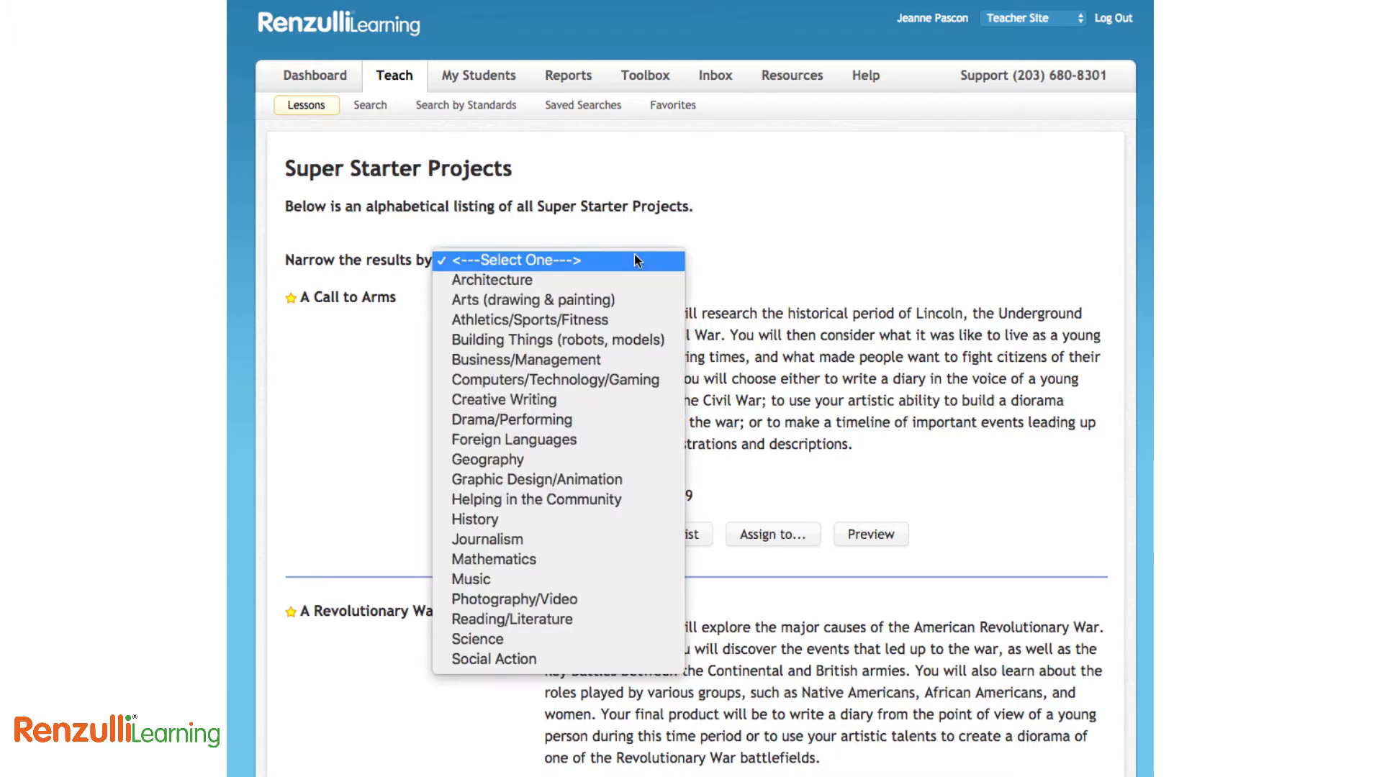
{"action": "left_click", "coordinate": [580, 641]}
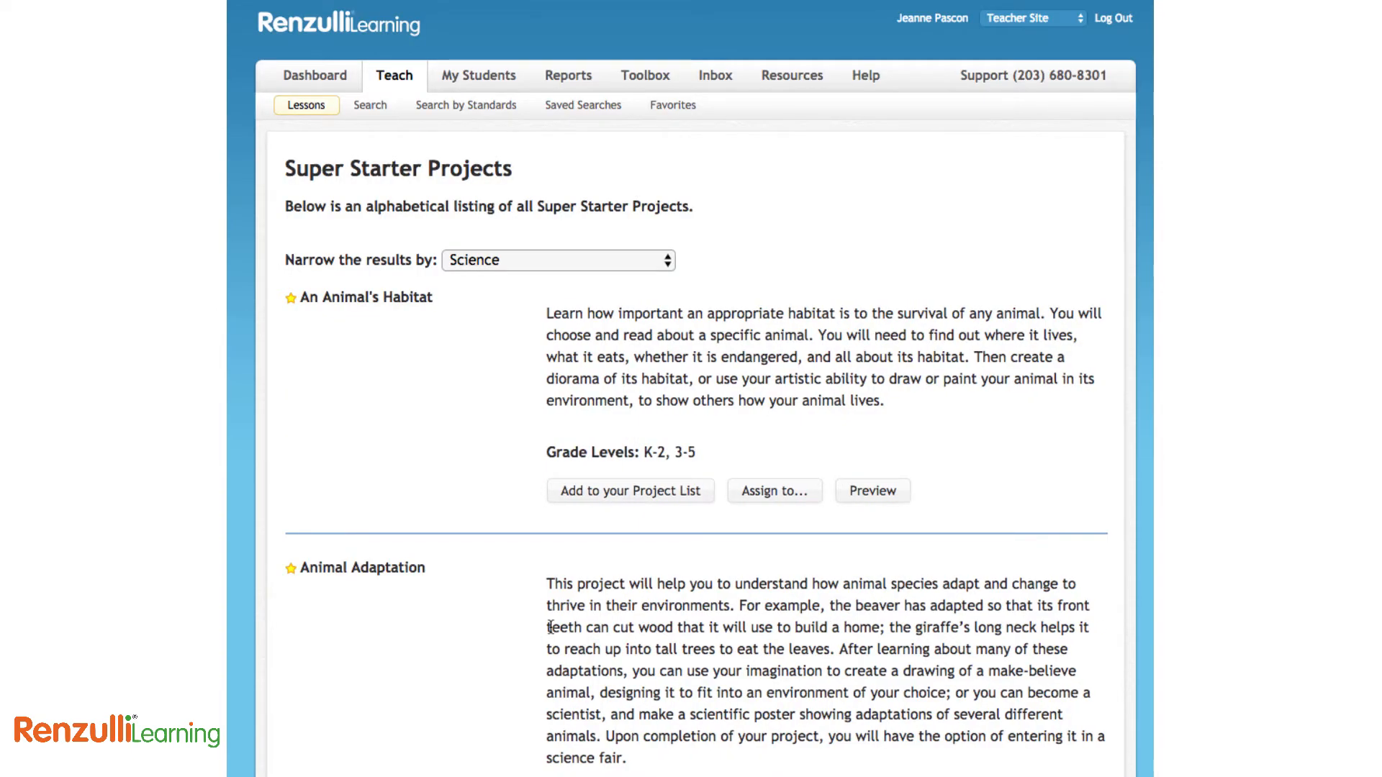
{"action": "scroll", "coordinate": [551, 627], "scroll_direction": "down", "scroll_amount": 10}
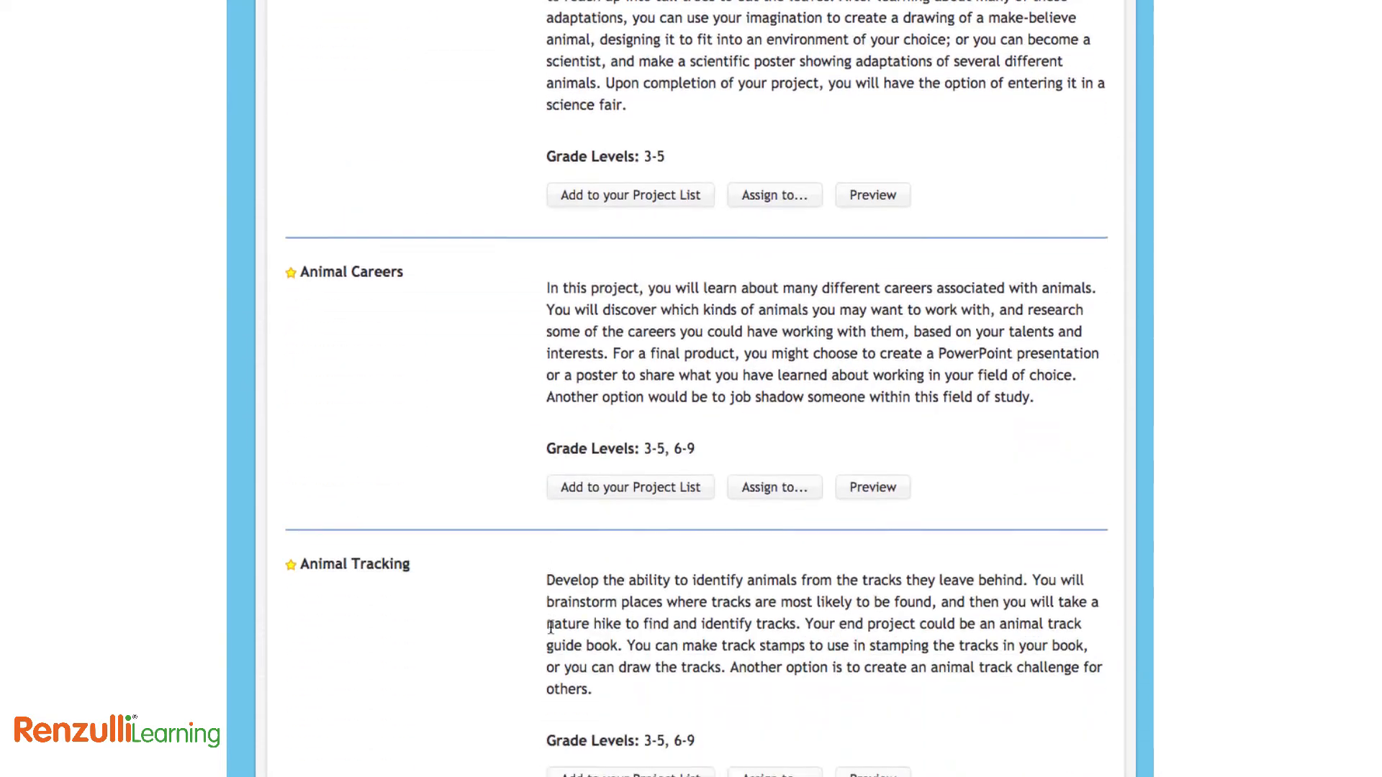
{"action": "scroll", "coordinate": [550, 627], "scroll_direction": "down", "scroll_amount": 7}
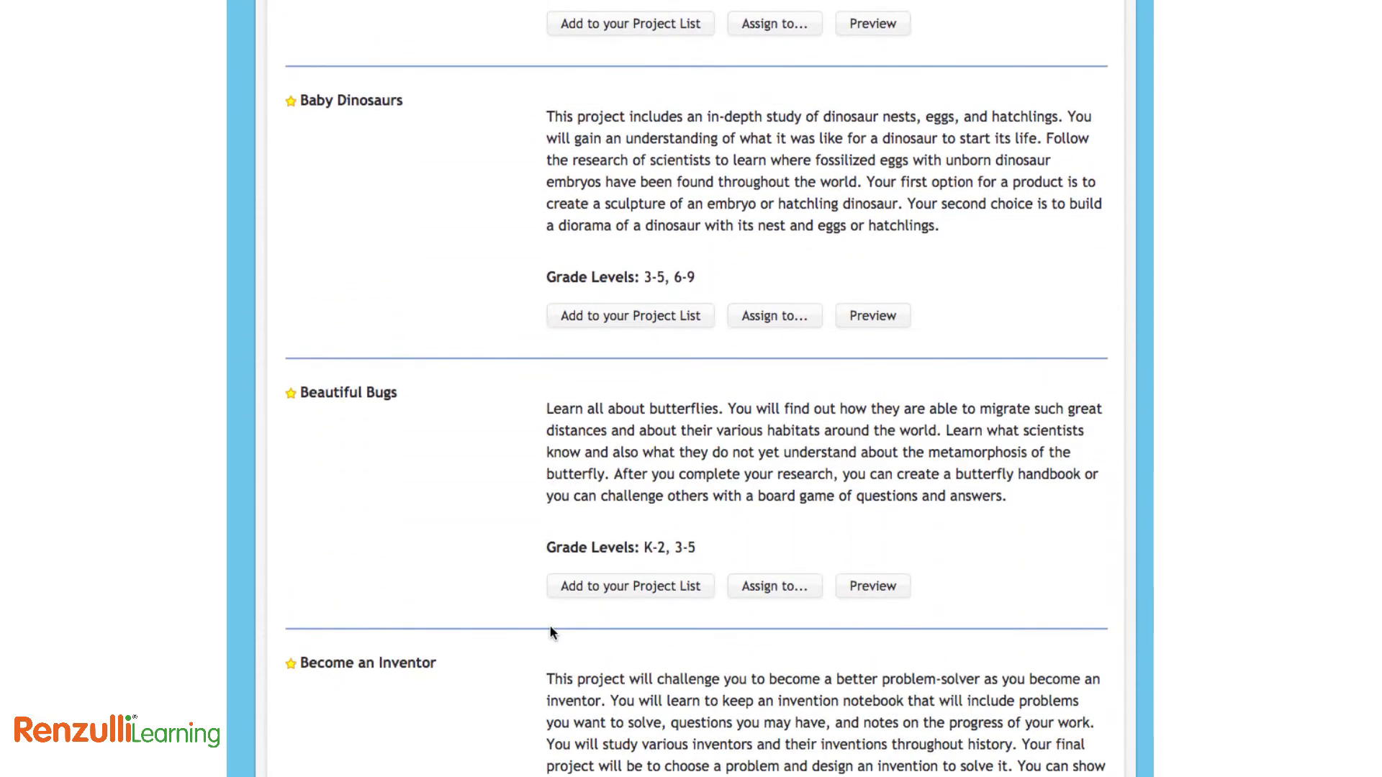
Add Beautiful Bugs as a project and widen its Description editor
{"action": "left_click", "coordinate": [622, 587]}
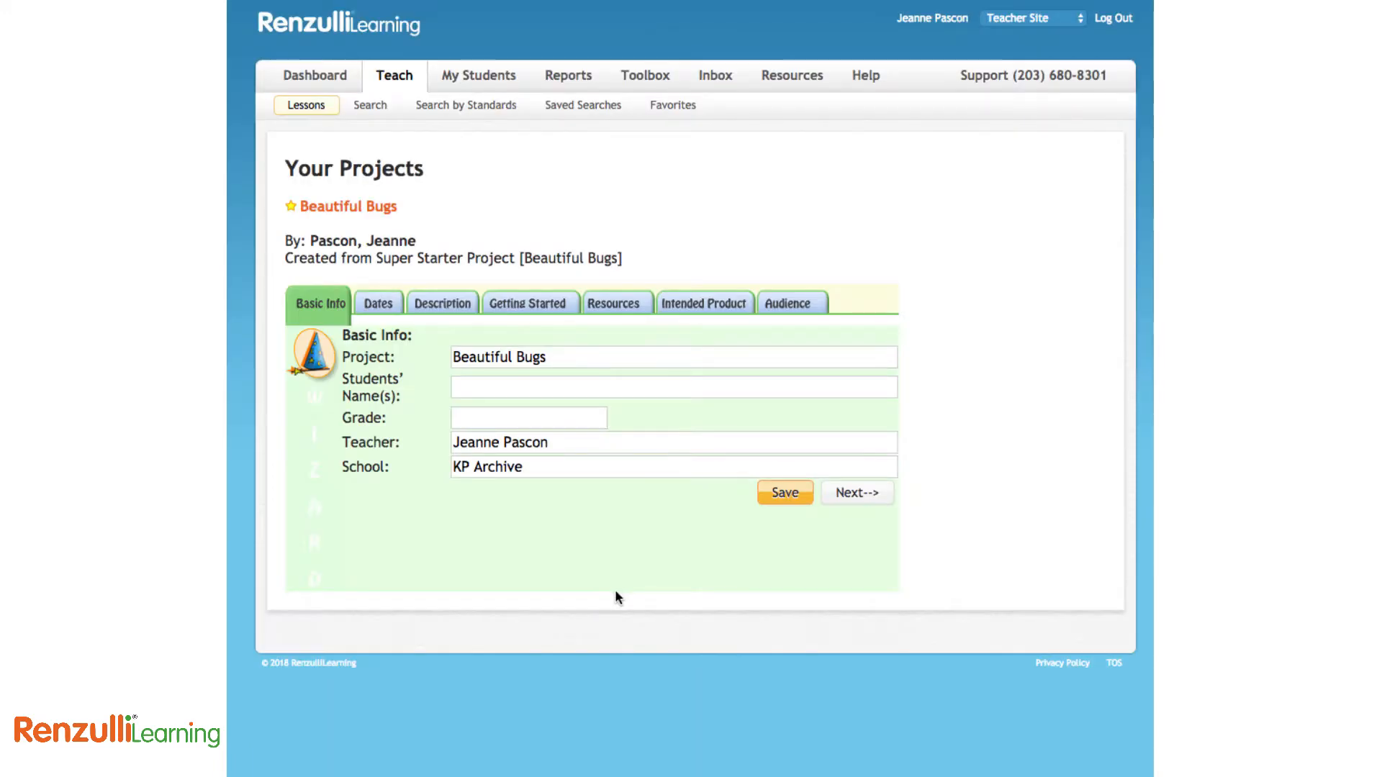
{"action": "left_click", "coordinate": [378, 303]}
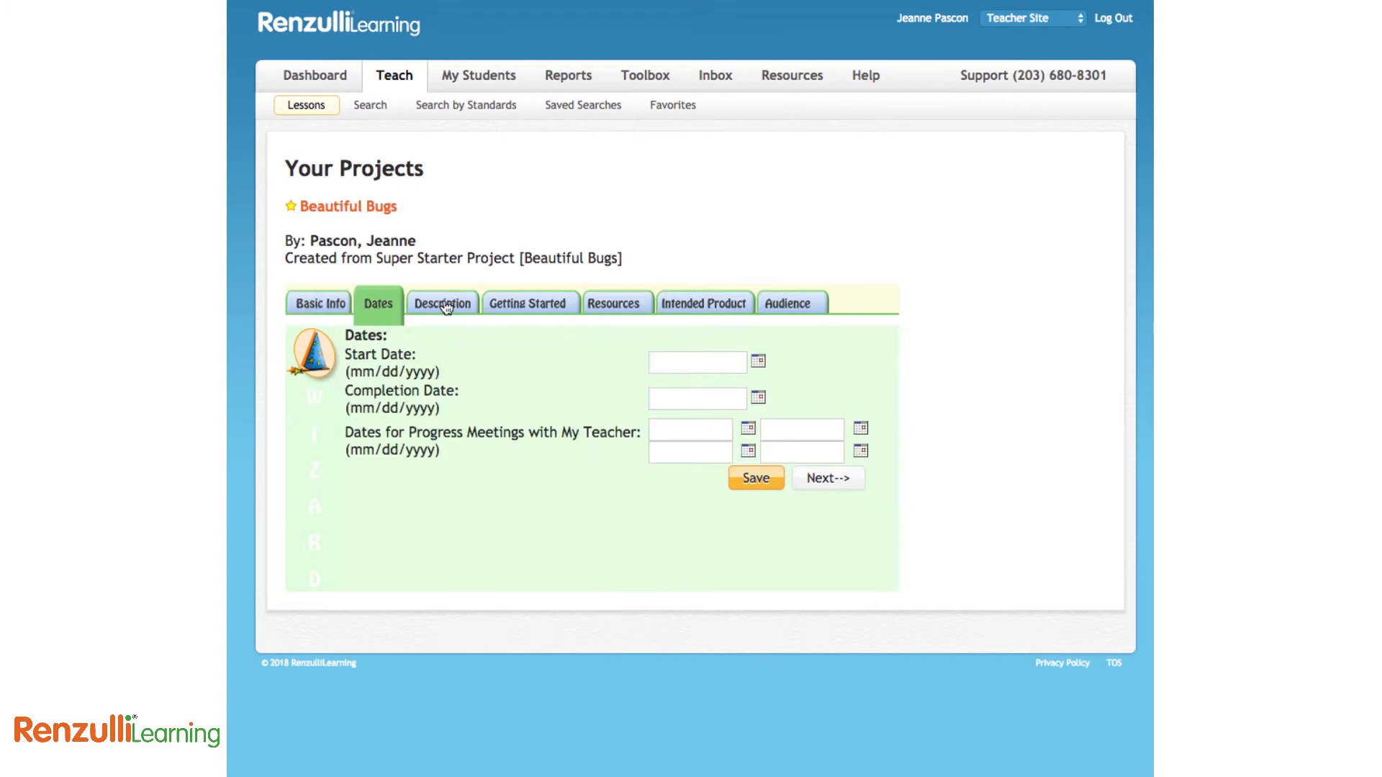
{"action": "left_click", "coordinate": [444, 304]}
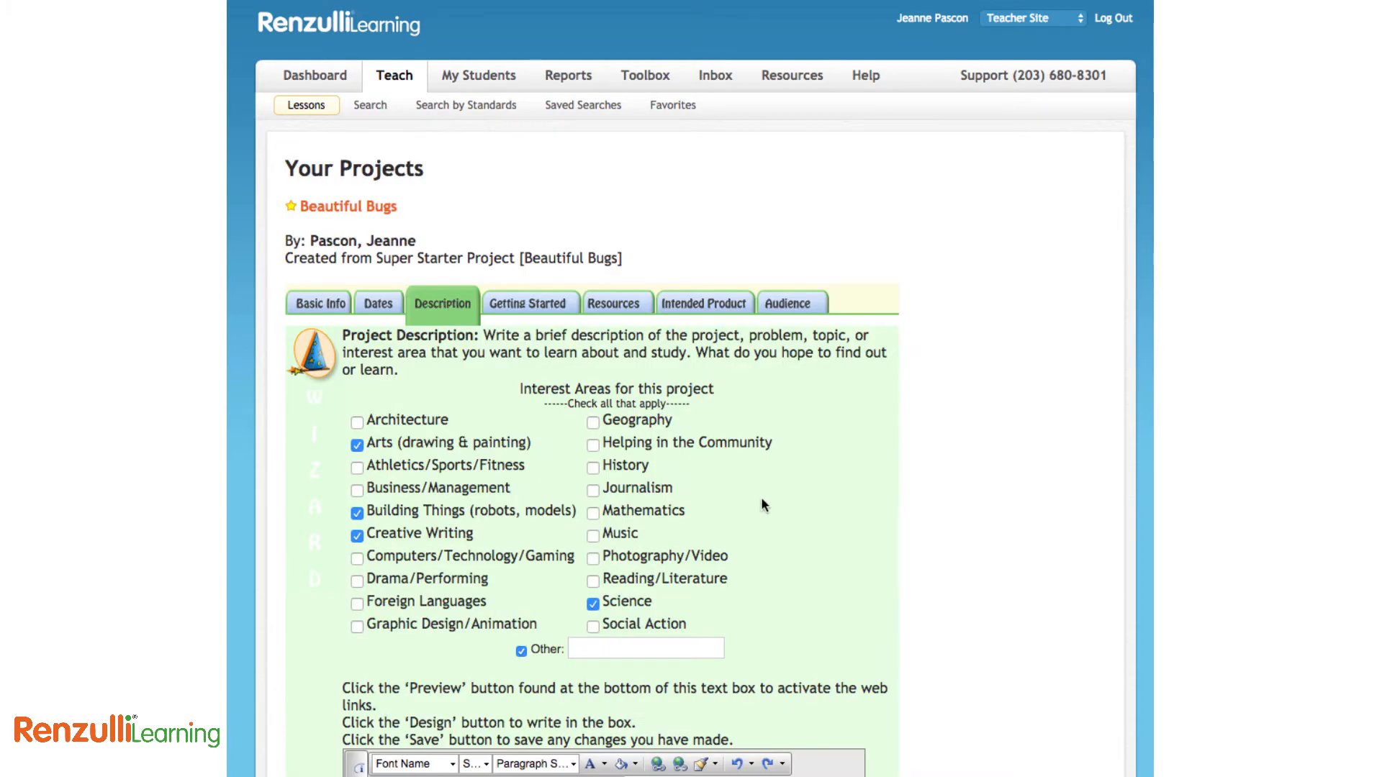
{"action": "scroll", "coordinate": [762, 499], "scroll_direction": "down", "scroll_amount": 5}
{"action": "scroll", "coordinate": [761, 502], "scroll_direction": "down", "scroll_amount": 6}
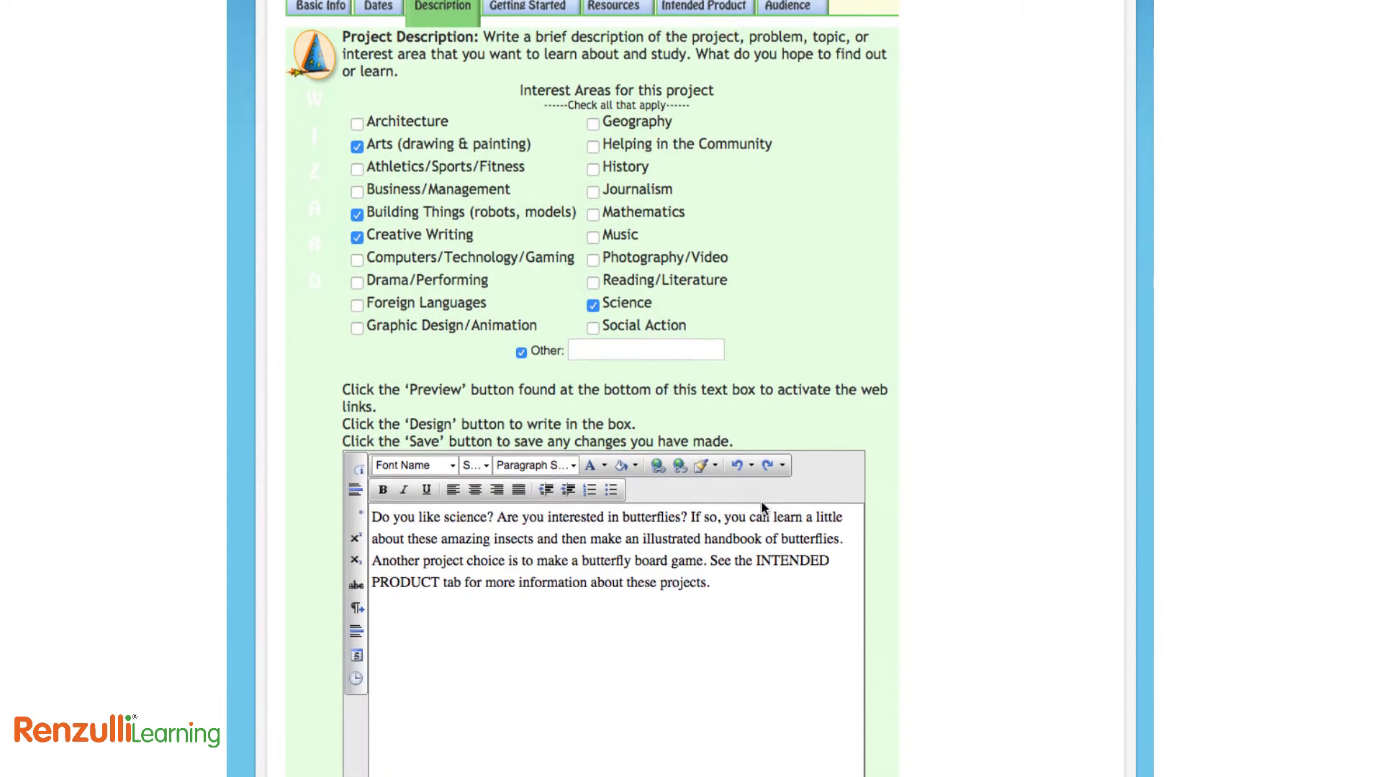
{"action": "left_click_drag", "start_coordinate": [855, 727], "coordinate": [921, 750]}
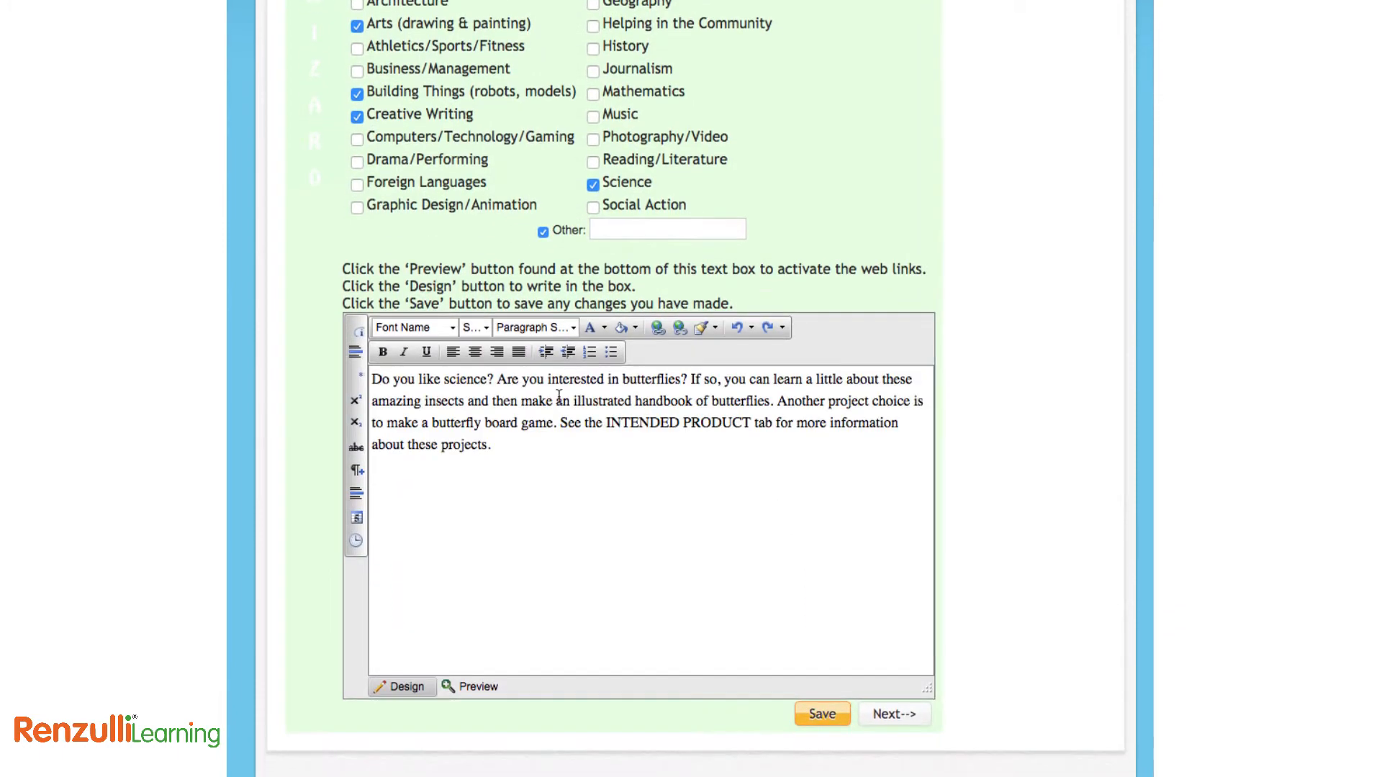
{"action": "scroll", "coordinate": [559, 397], "scroll_direction": "up", "scroll_amount": 10}
Preview the Getting Started text and test the Frog and Butterfly Life Cycles link
{"action": "left_click", "coordinate": [539, 238]}
{"action": "scroll", "coordinate": [612, 648], "scroll_direction": "down", "scroll_amount": 6}
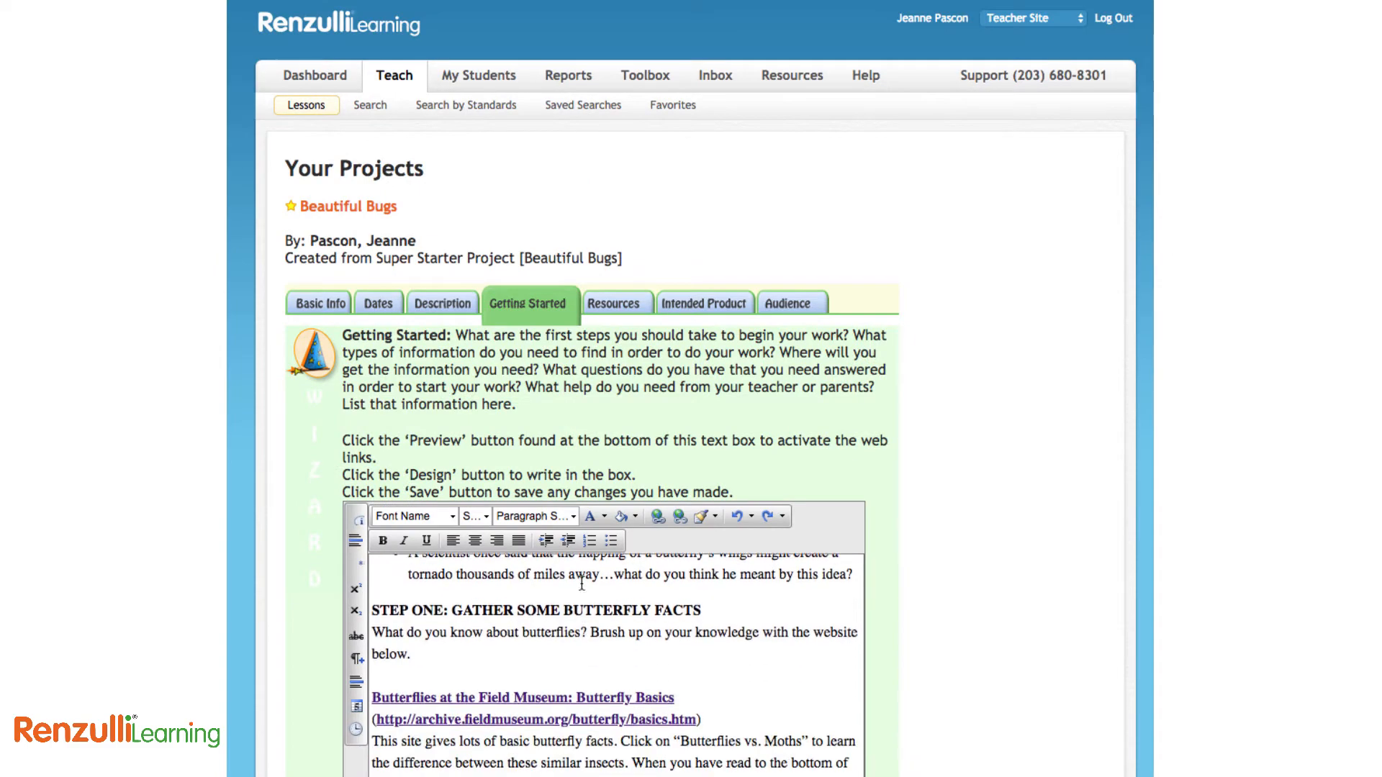
{"action": "scroll", "coordinate": [889, 607], "scroll_direction": "down", "scroll_amount": 3}
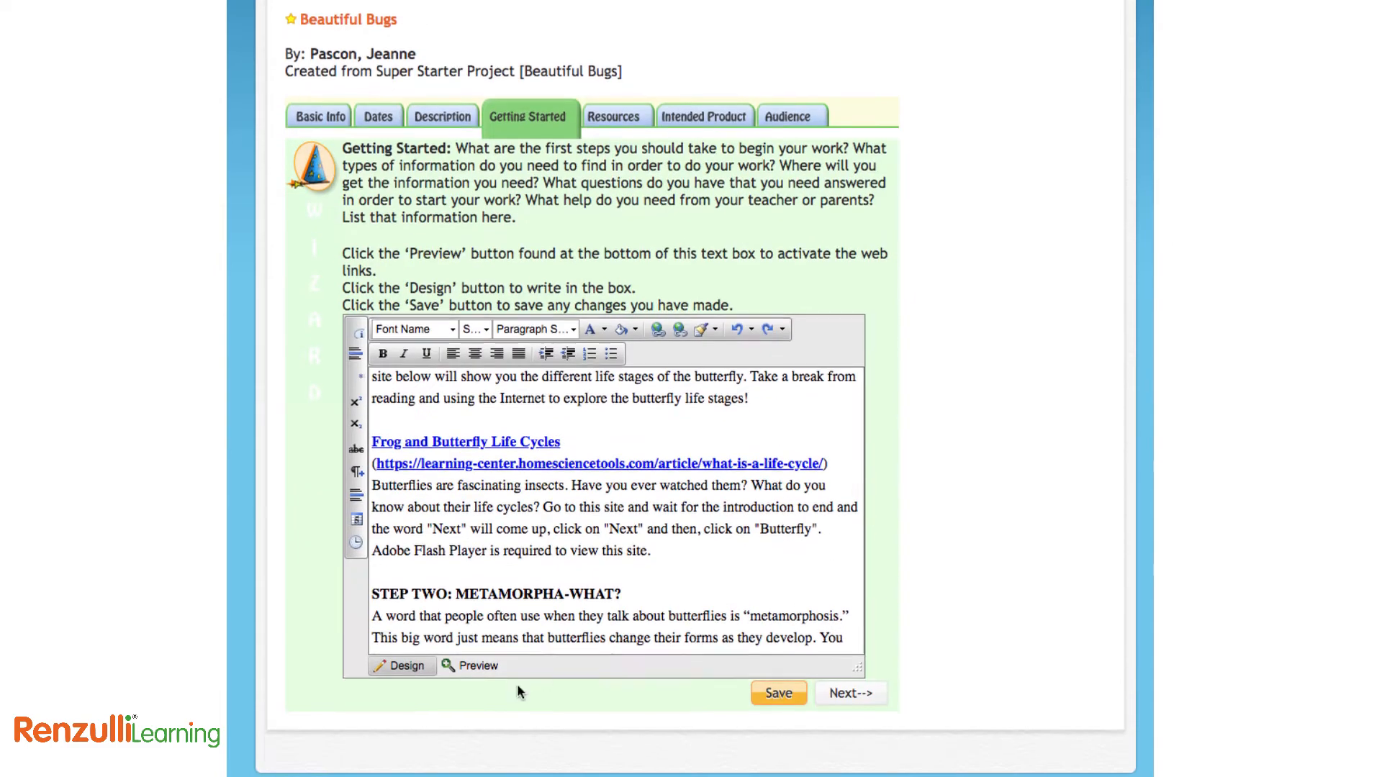
{"action": "left_click", "coordinate": [475, 668]}
{"action": "left_click", "coordinate": [458, 518]}
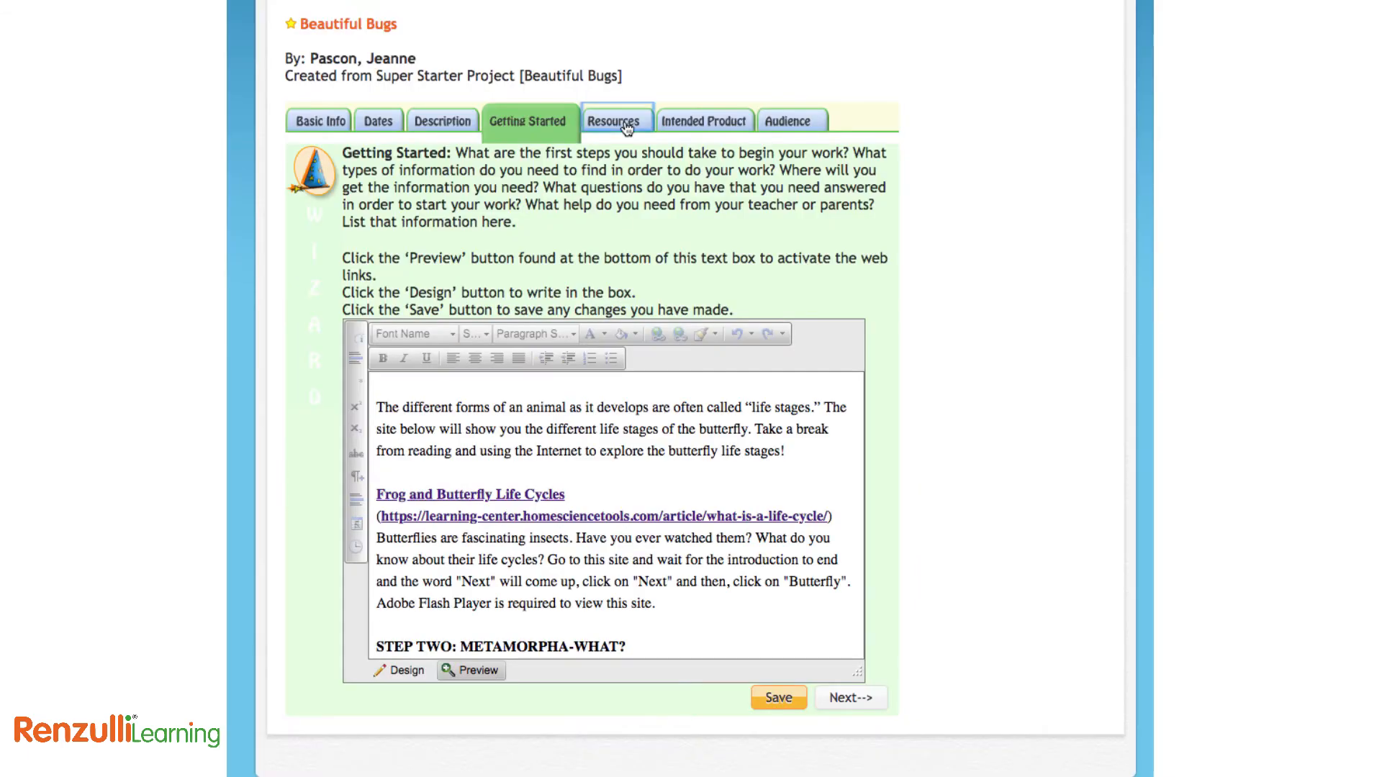
Add Rainforest Alliance: Treehouse from favourite enrichment activities as a project resource
{"action": "left_click", "coordinate": [626, 124]}
{"action": "scroll", "coordinate": [689, 401], "scroll_direction": "down", "scroll_amount": 3}
{"action": "left_click", "coordinate": [651, 264]}
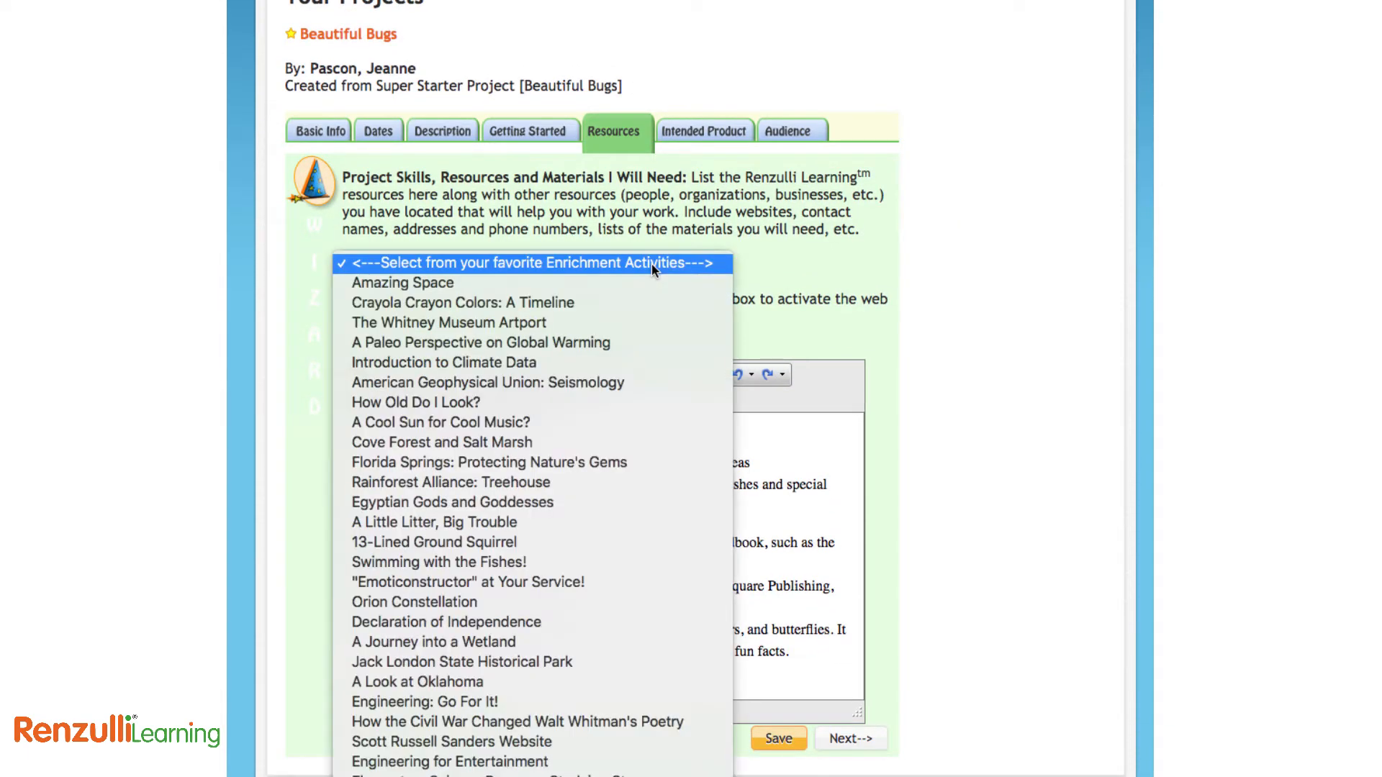
{"action": "left_click", "coordinate": [632, 484]}
Add a new line 'Migration of the Monarchs' at the end of the resource text
{"action": "scroll", "coordinate": [704, 563], "scroll_direction": "down", "scroll_amount": 2}
{"action": "scroll", "coordinate": [704, 563], "scroll_direction": "down", "scroll_amount": 10}
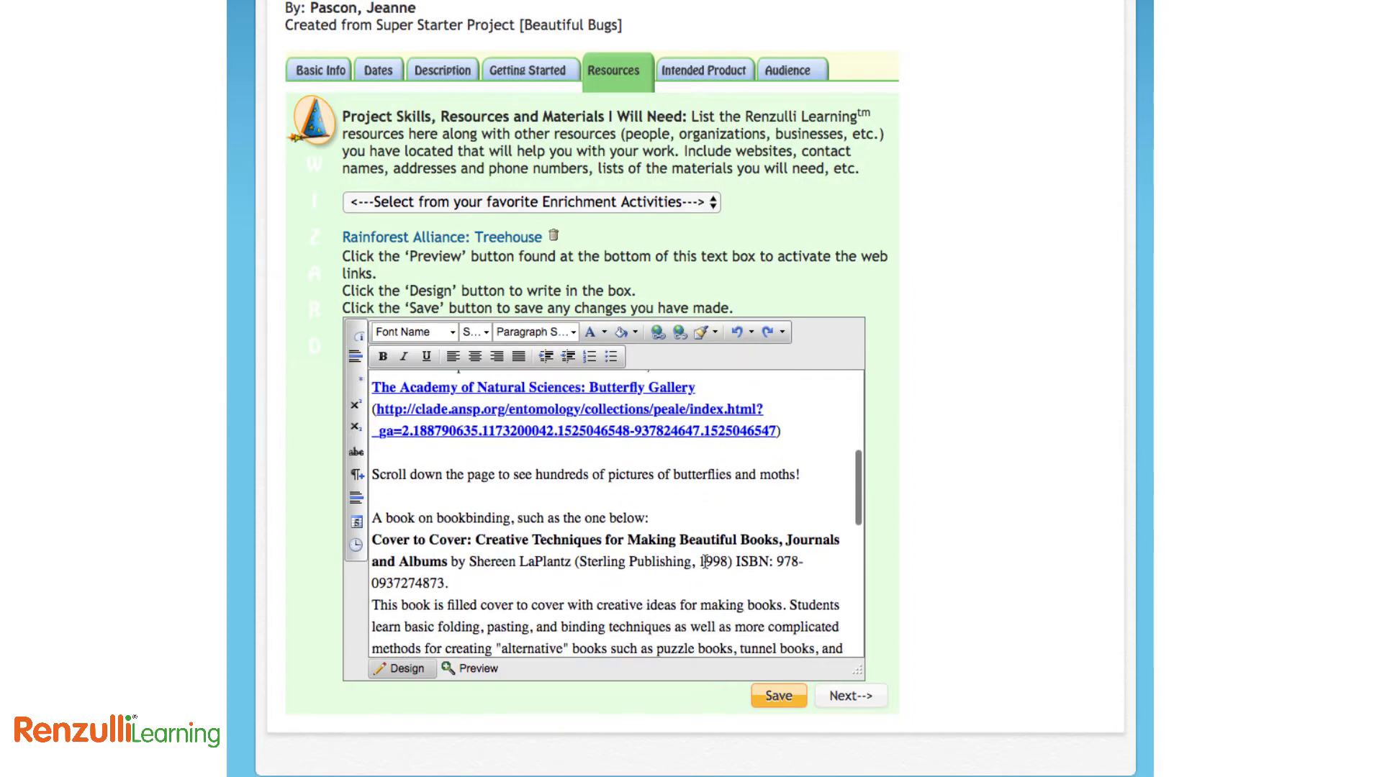
{"action": "scroll", "coordinate": [706, 562], "scroll_direction": "down", "scroll_amount": 2}
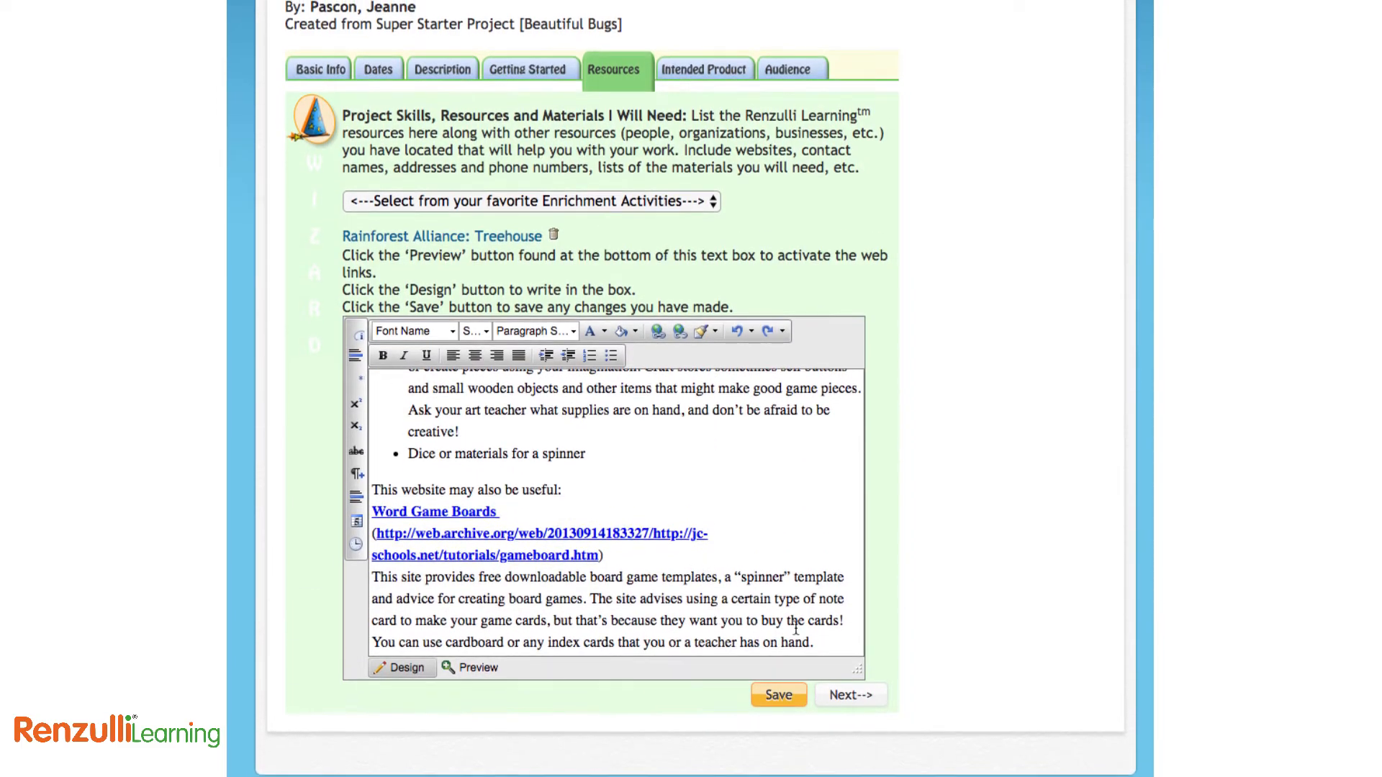
{"action": "left_click", "coordinate": [813, 642]}
{"action": "key", "text": "Return"}
{"action": "key", "text": "Return"}
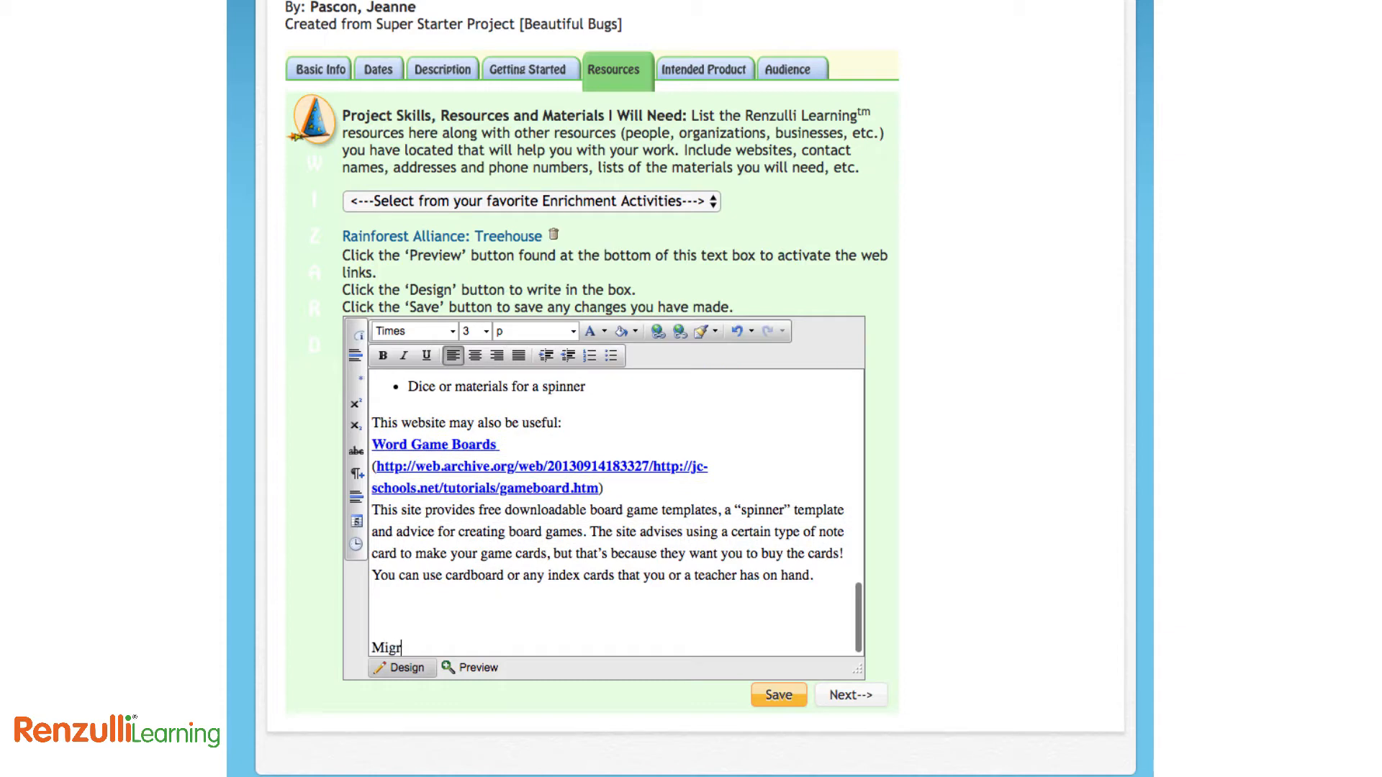
{"action": "type", "text": "Migration of the Monarch"}
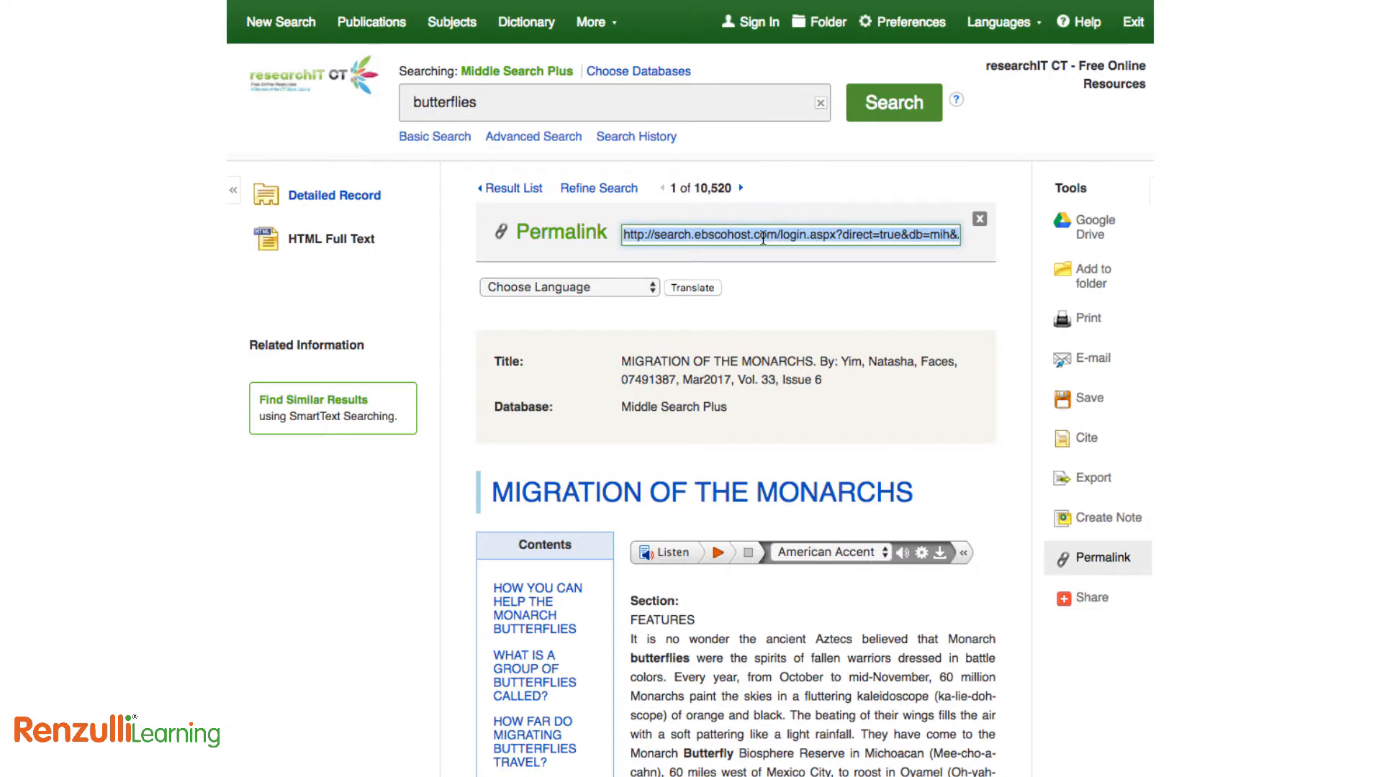
Copy the EBSCO article permalink and select the Migration of the Monarchs line
{"action": "right_click", "coordinate": [763, 240]}
{"action": "left_click", "coordinate": [791, 339]}
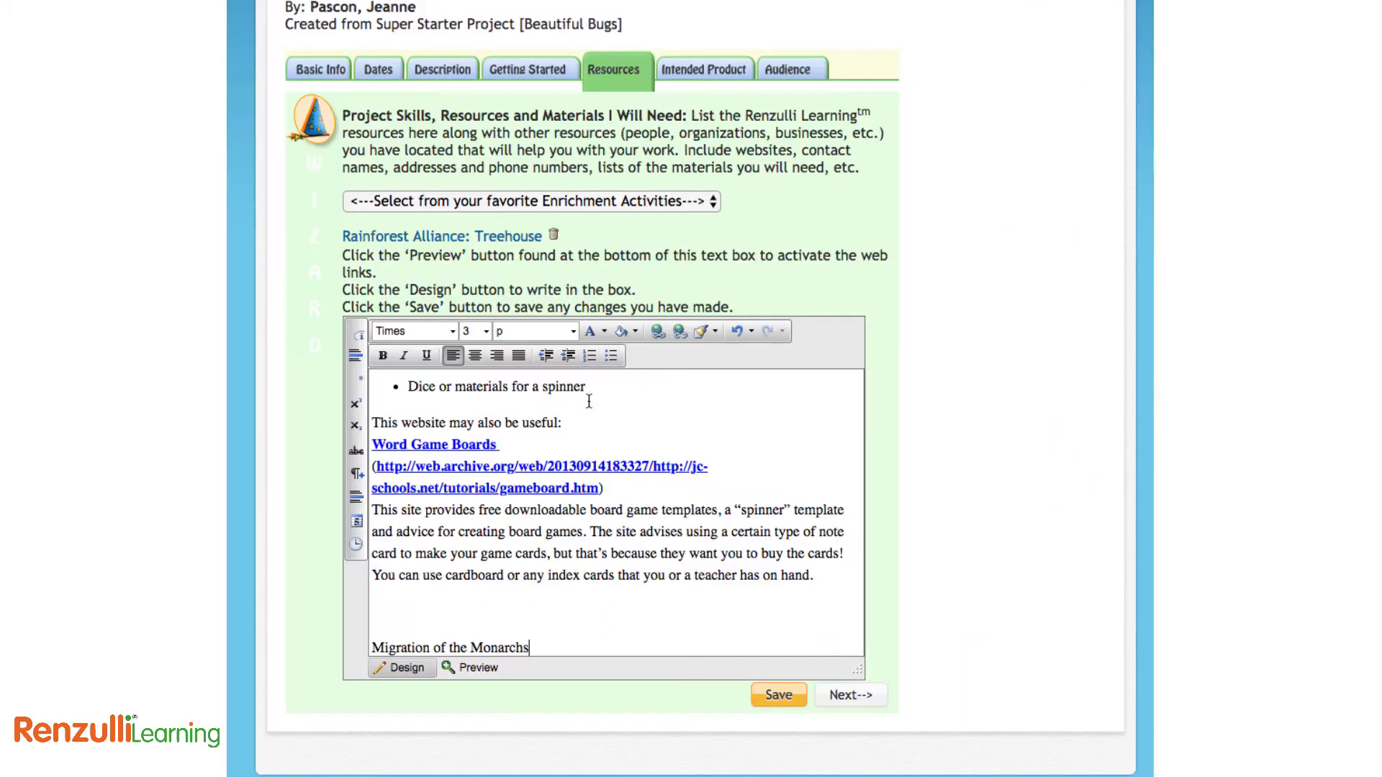
{"action": "left_click_drag", "start_coordinate": [555, 652], "coordinate": [373, 630]}
Link 'Migration of the Monarchs' to the EBSCO permalink, opening in a new window, and preview it
{"action": "left_click", "coordinate": [656, 330]}
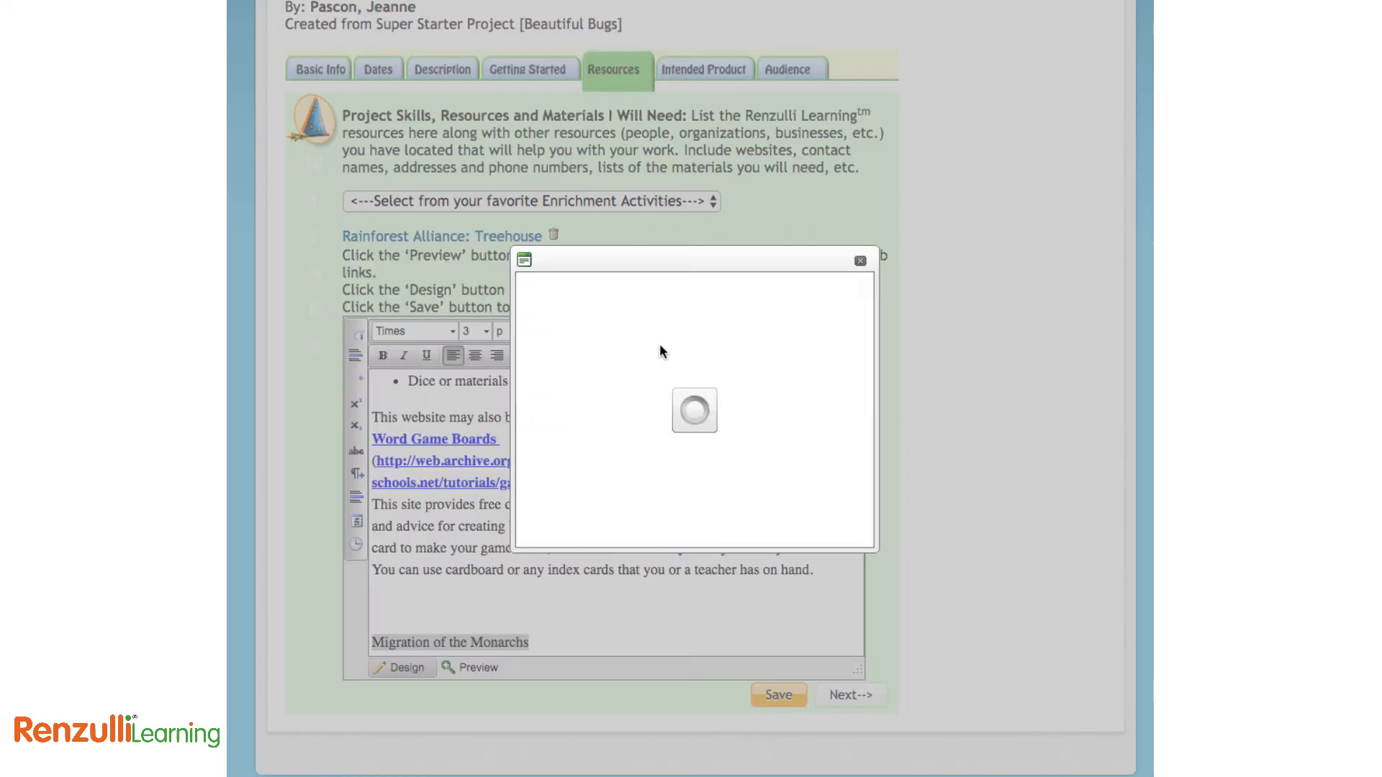
{"action": "triple_click", "coordinate": [653, 336]}
{"action": "key", "text": "ctrl+v"}
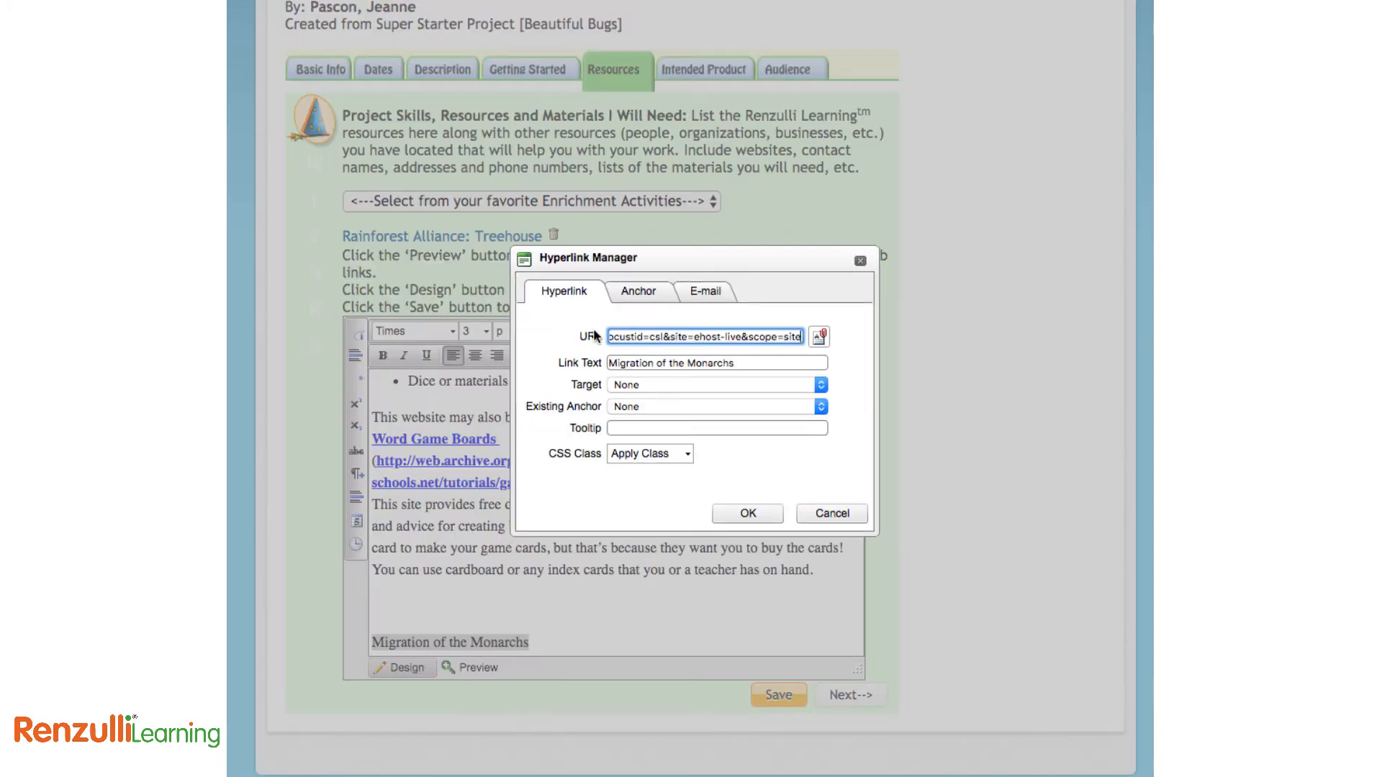
{"action": "left_click", "coordinate": [662, 385]}
{"action": "left_click", "coordinate": [673, 410]}
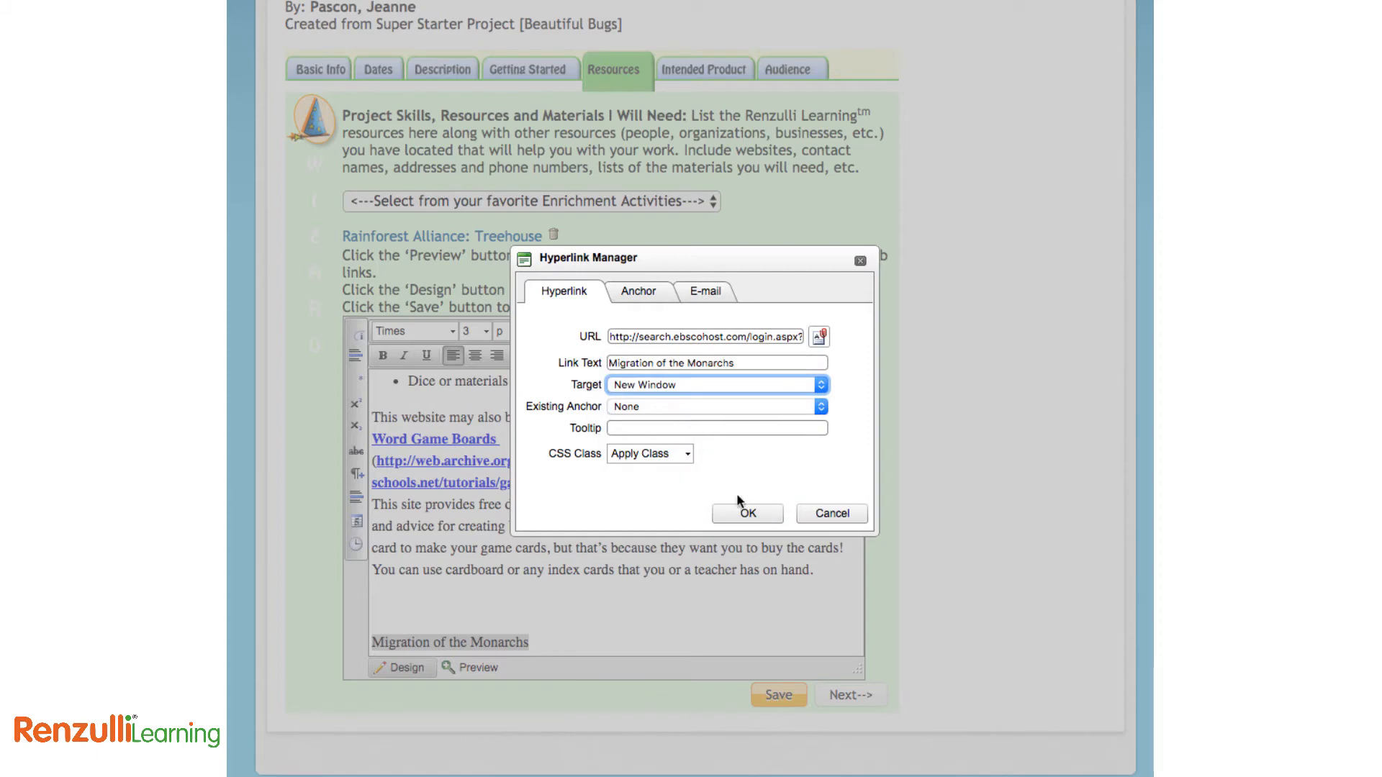
{"action": "left_click", "coordinate": [746, 514]}
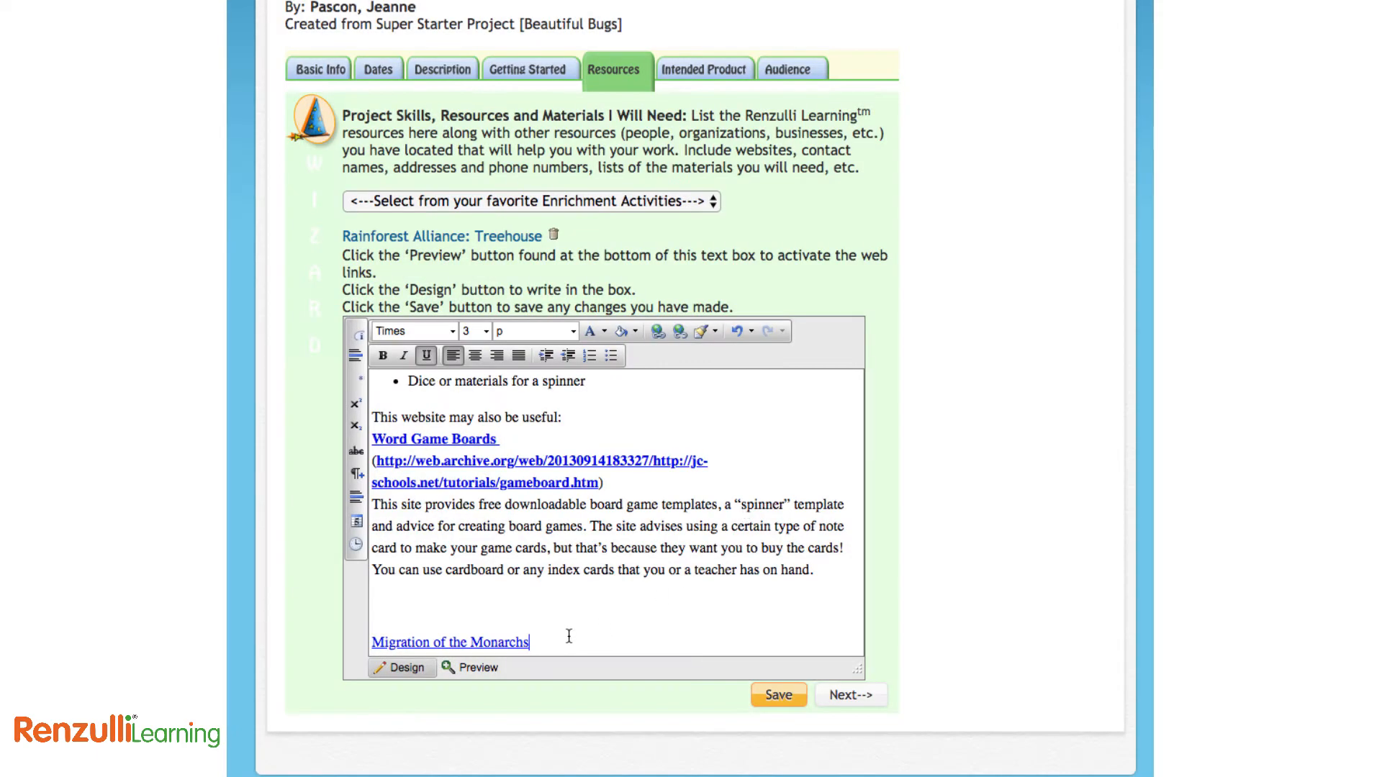
{"action": "left_click", "coordinate": [479, 668]}
{"action": "left_click", "coordinate": [697, 71]}
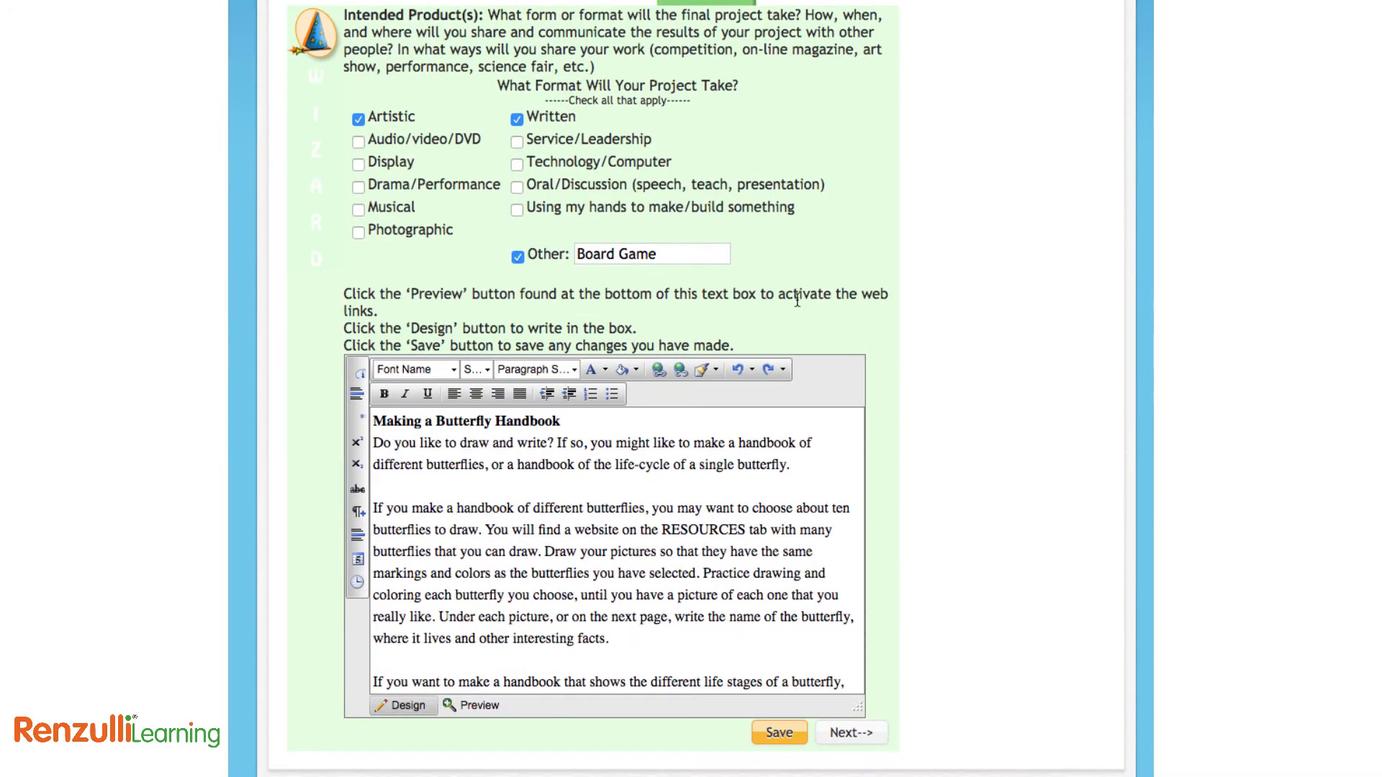
Save Beautiful Bugs from the Audience tab, finish the wizard, and list the draft projects
{"action": "left_click", "coordinate": [788, 118]}
{"action": "scroll", "coordinate": [977, 349], "scroll_direction": "down", "scroll_amount": 2}
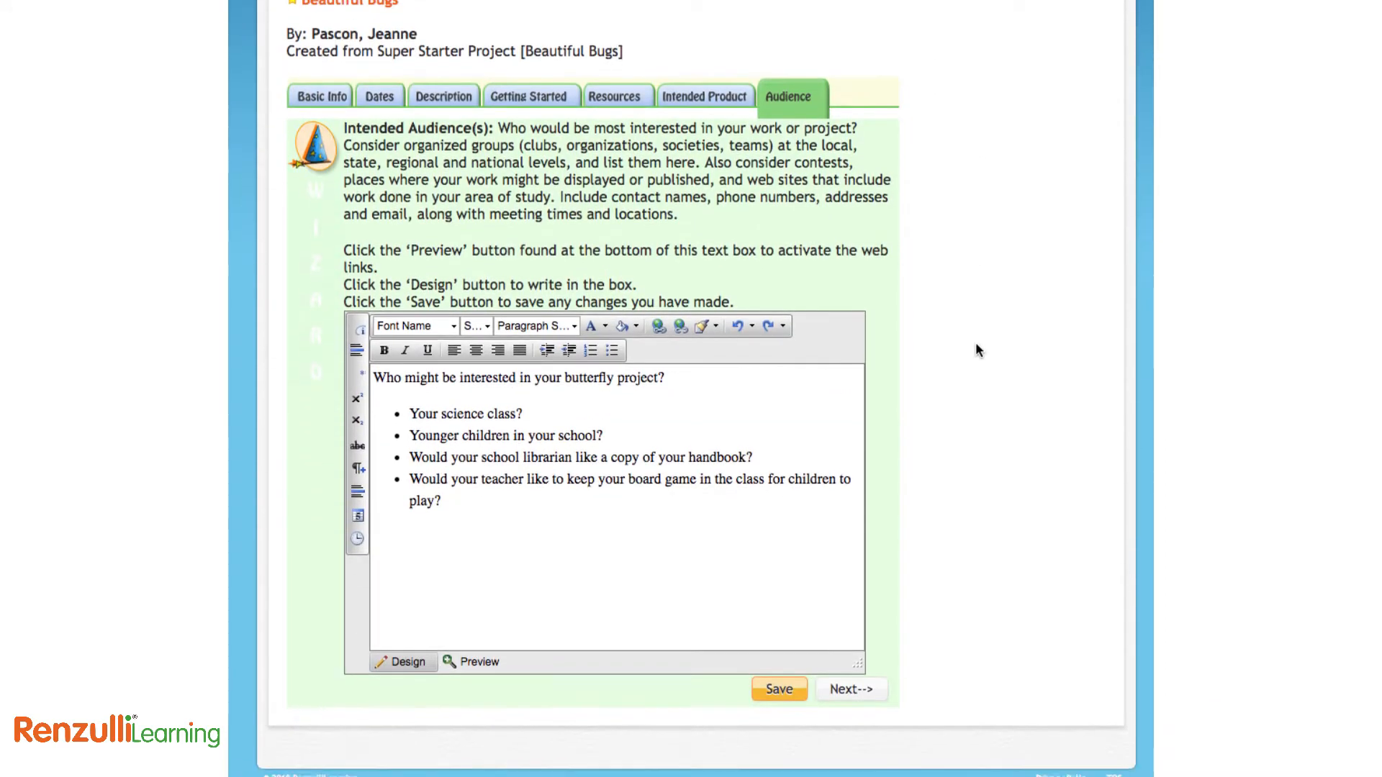
{"action": "left_click", "coordinate": [780, 689]}
{"action": "scroll", "coordinate": [883, 683], "scroll_direction": "down", "scroll_amount": 5}
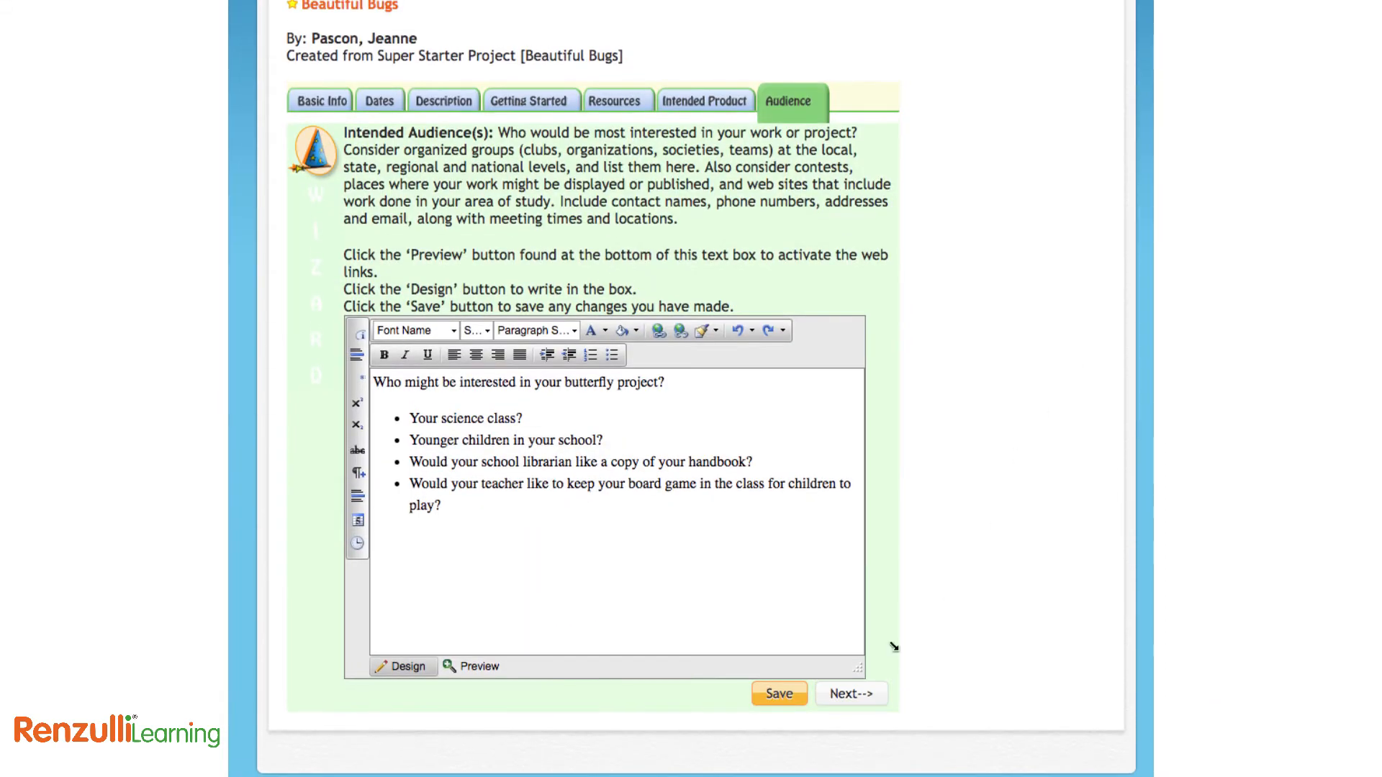
{"action": "left_click", "coordinate": [841, 694]}
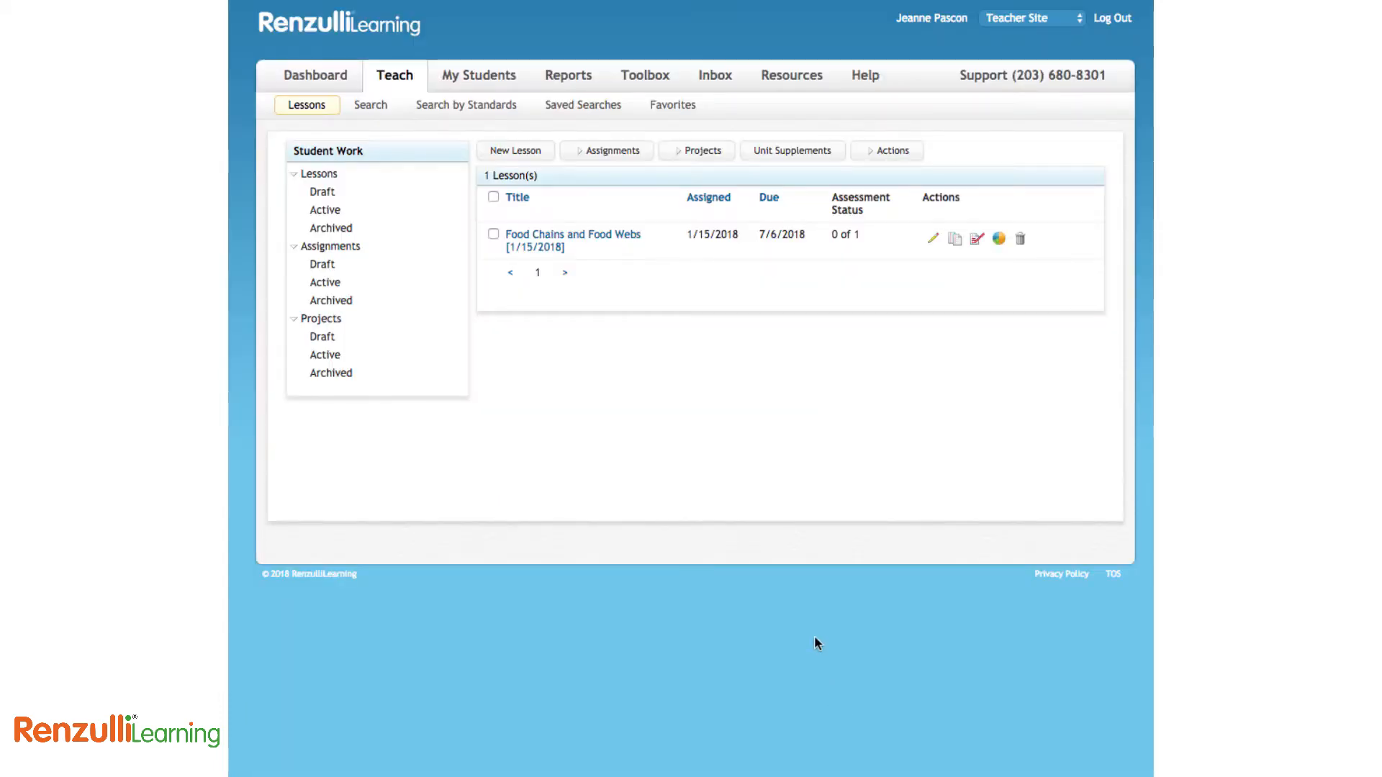
{"action": "left_click", "coordinate": [335, 340]}
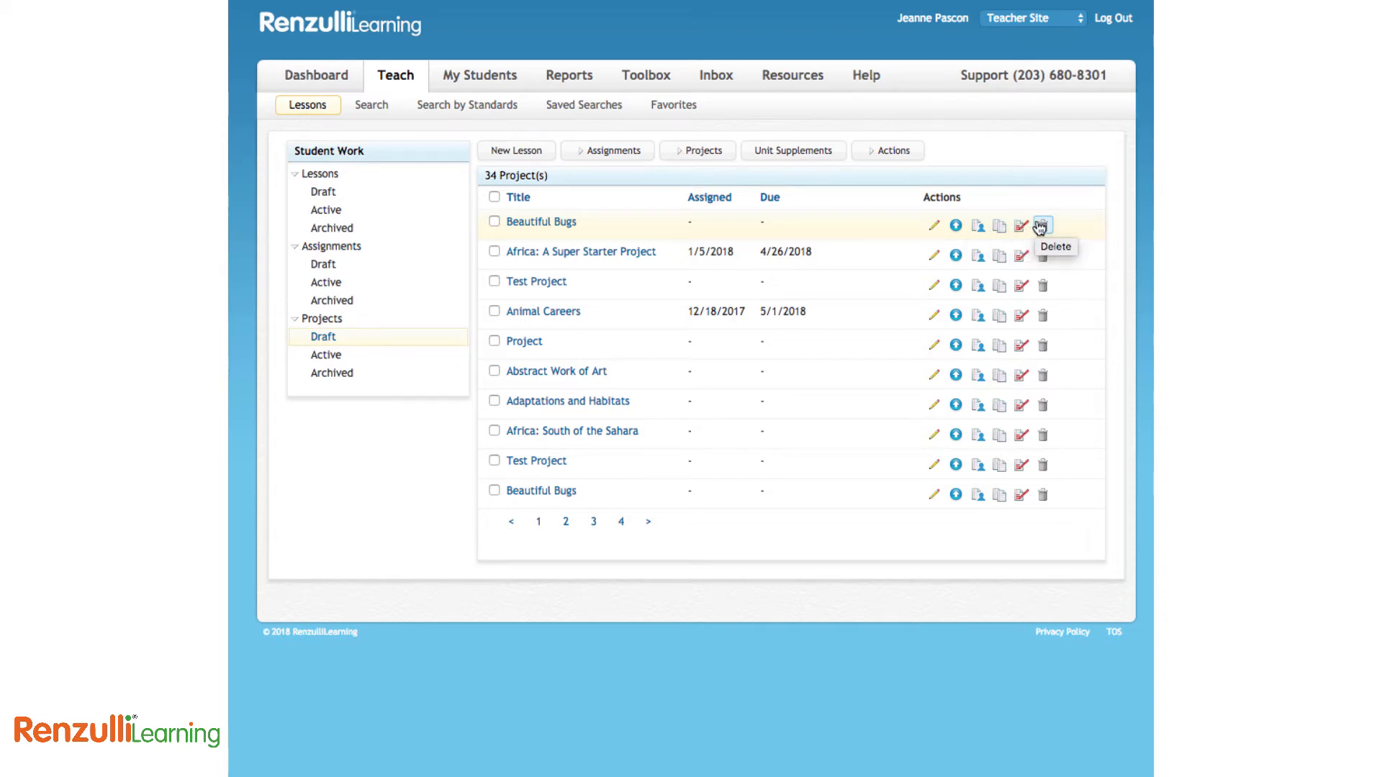
Start assigning Beautiful Bugs, try the grade/school and group student filters, then show the new-assignment options
{"action": "left_click", "coordinate": [977, 228]}
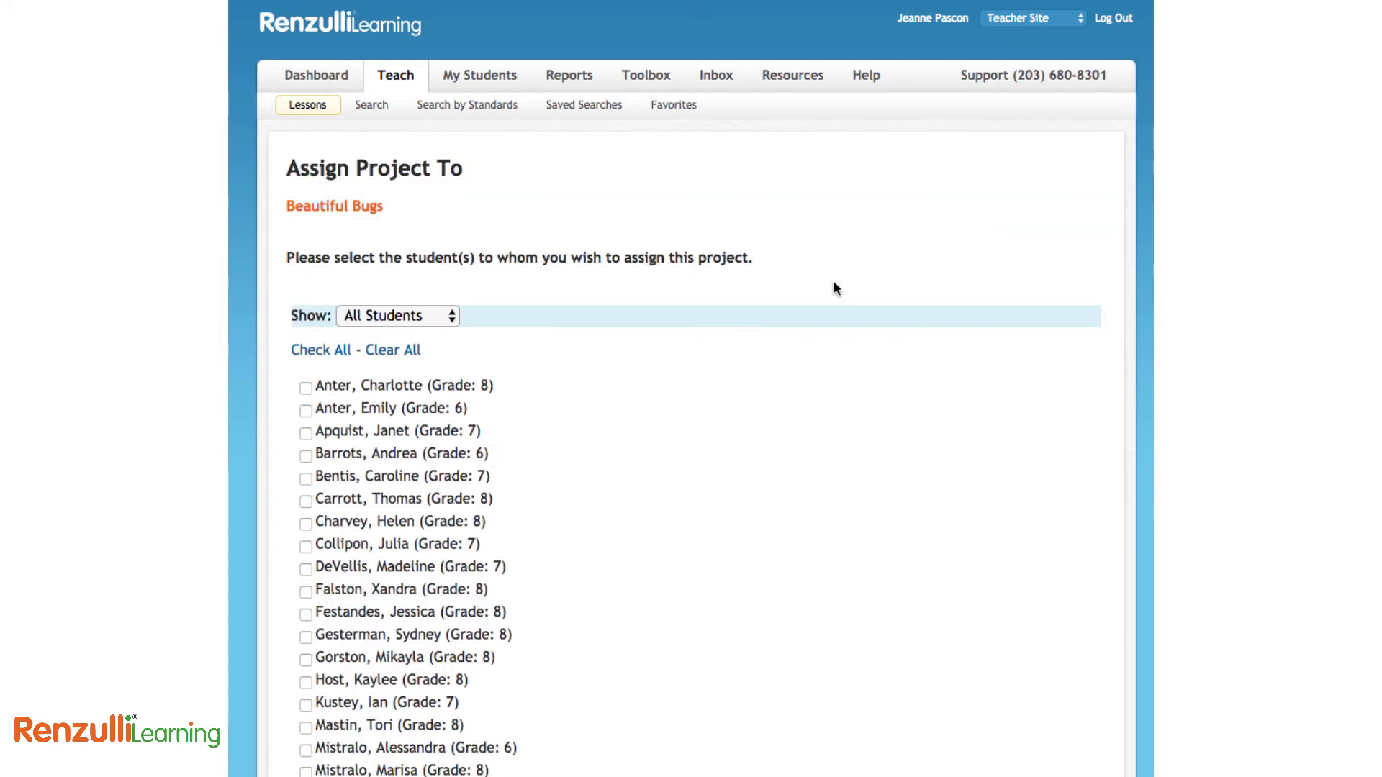
{"action": "left_click", "coordinate": [439, 318]}
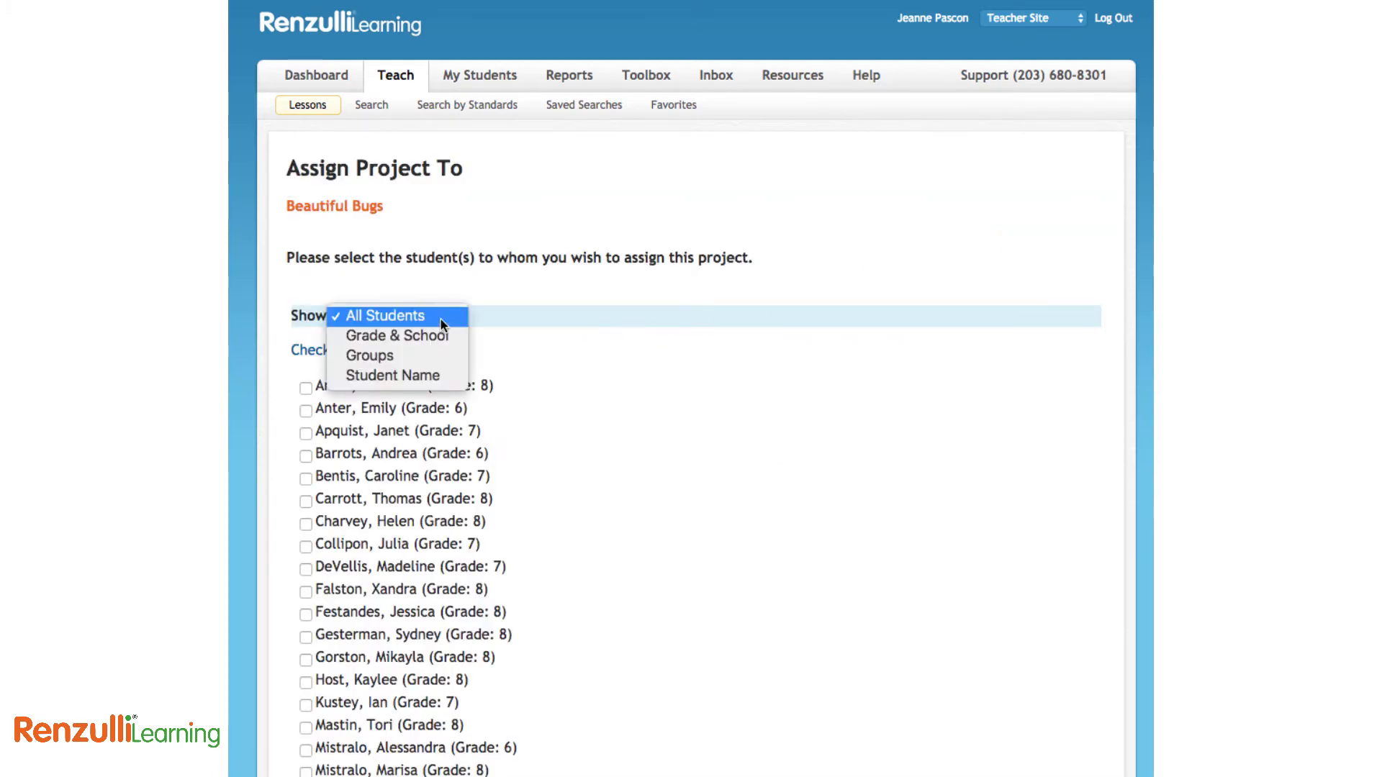
{"action": "left_click", "coordinate": [439, 337]}
{"action": "left_click", "coordinate": [517, 318]}
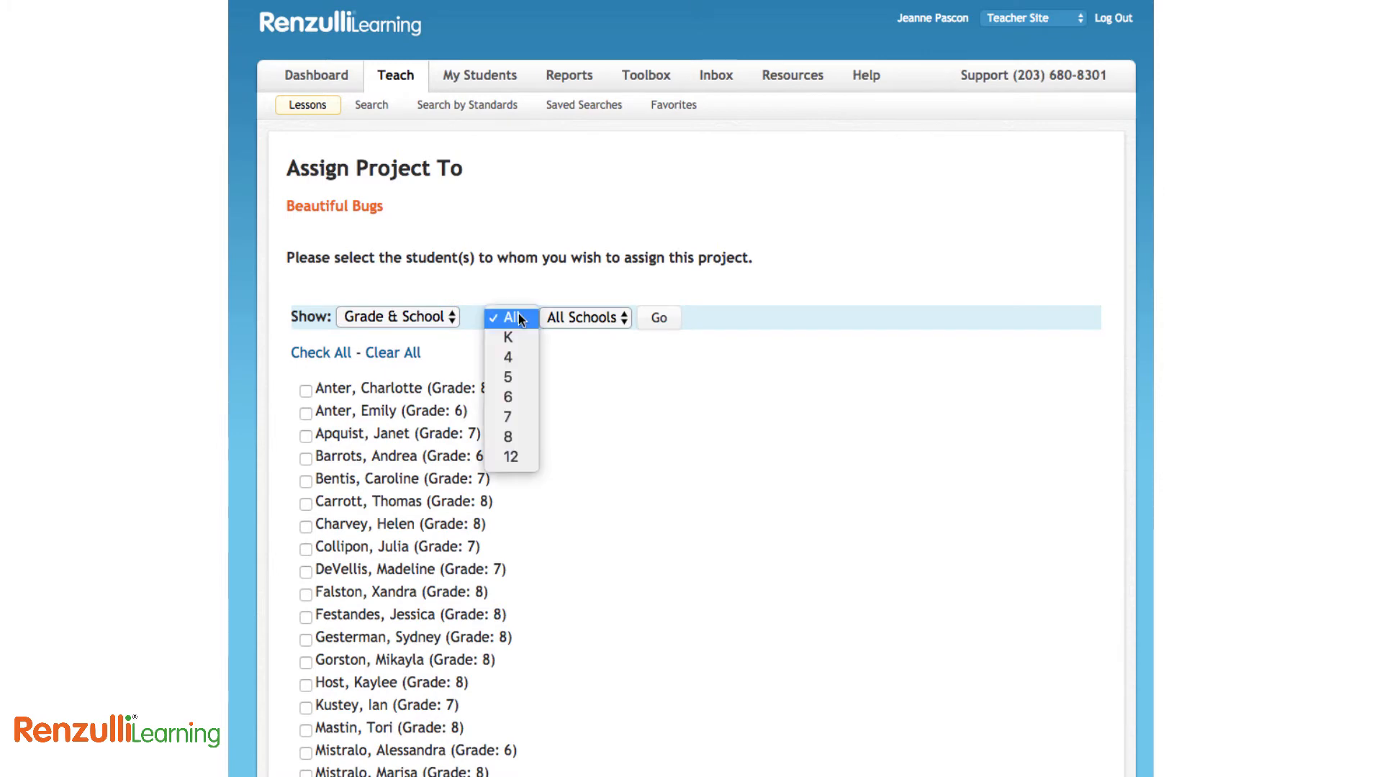
{"action": "left_click", "coordinate": [578, 318]}
{"action": "left_click", "coordinate": [578, 318]}
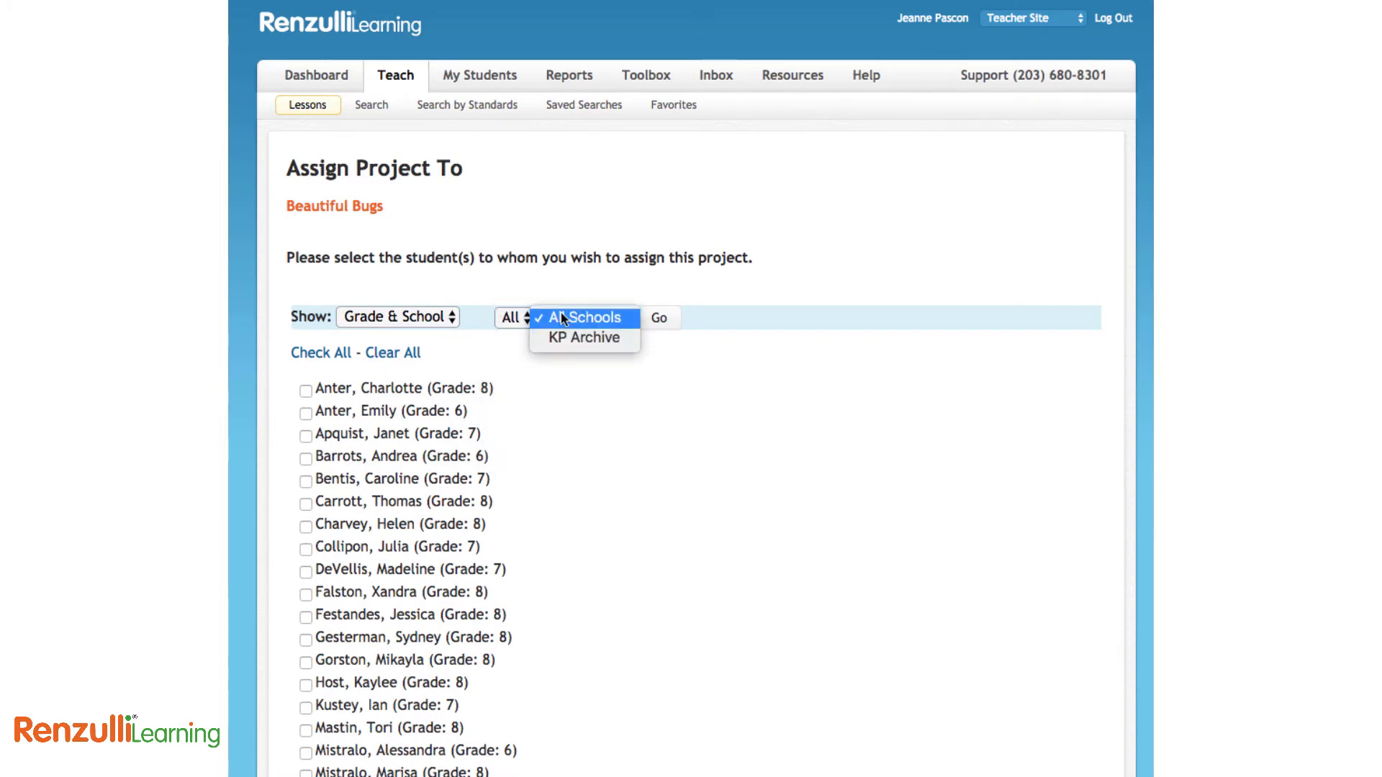
{"action": "left_click", "coordinate": [413, 317]}
{"action": "left_click", "coordinate": [410, 335]}
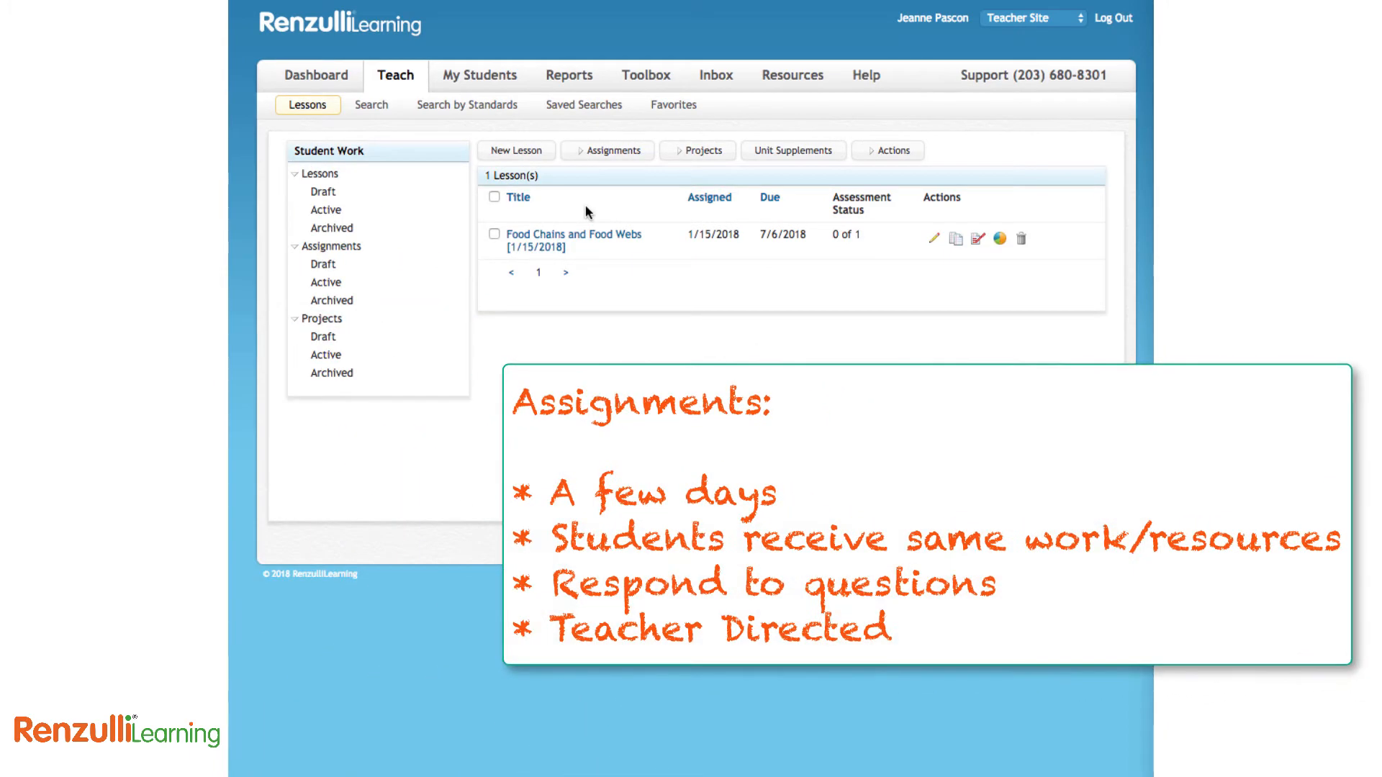
{"action": "left_click", "coordinate": [606, 159]}
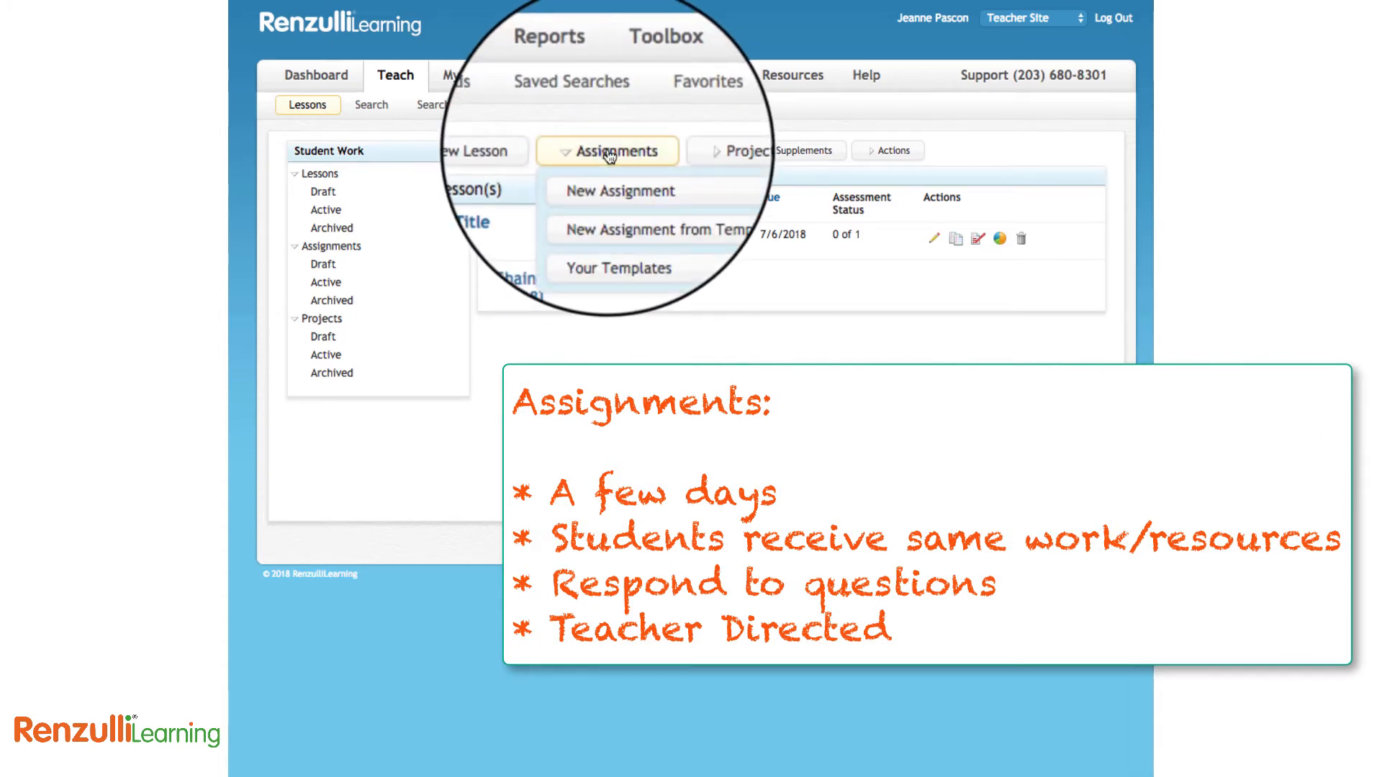
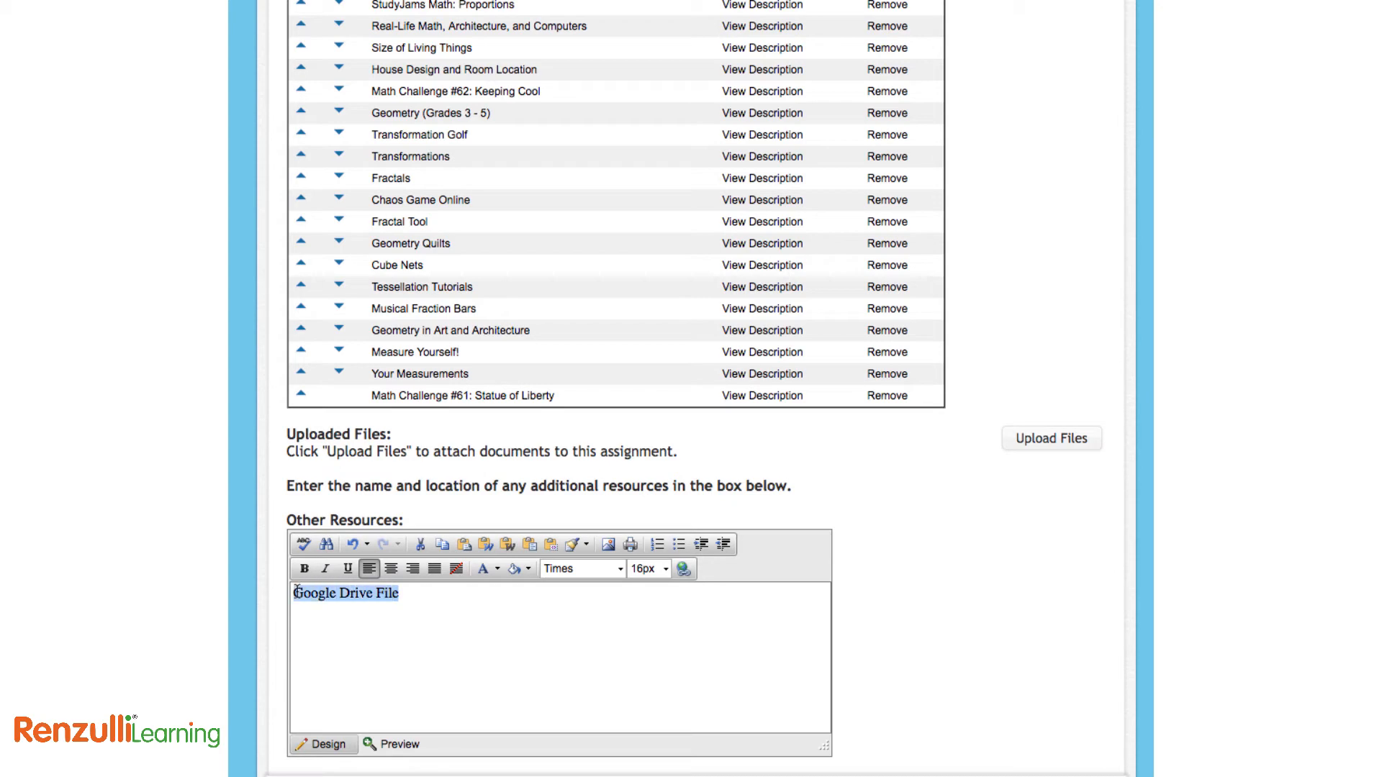
Bring up the Hyperlink Manager for the 'Google Drive File' text in Other Resources
{"action": "left_click", "coordinate": [684, 569]}
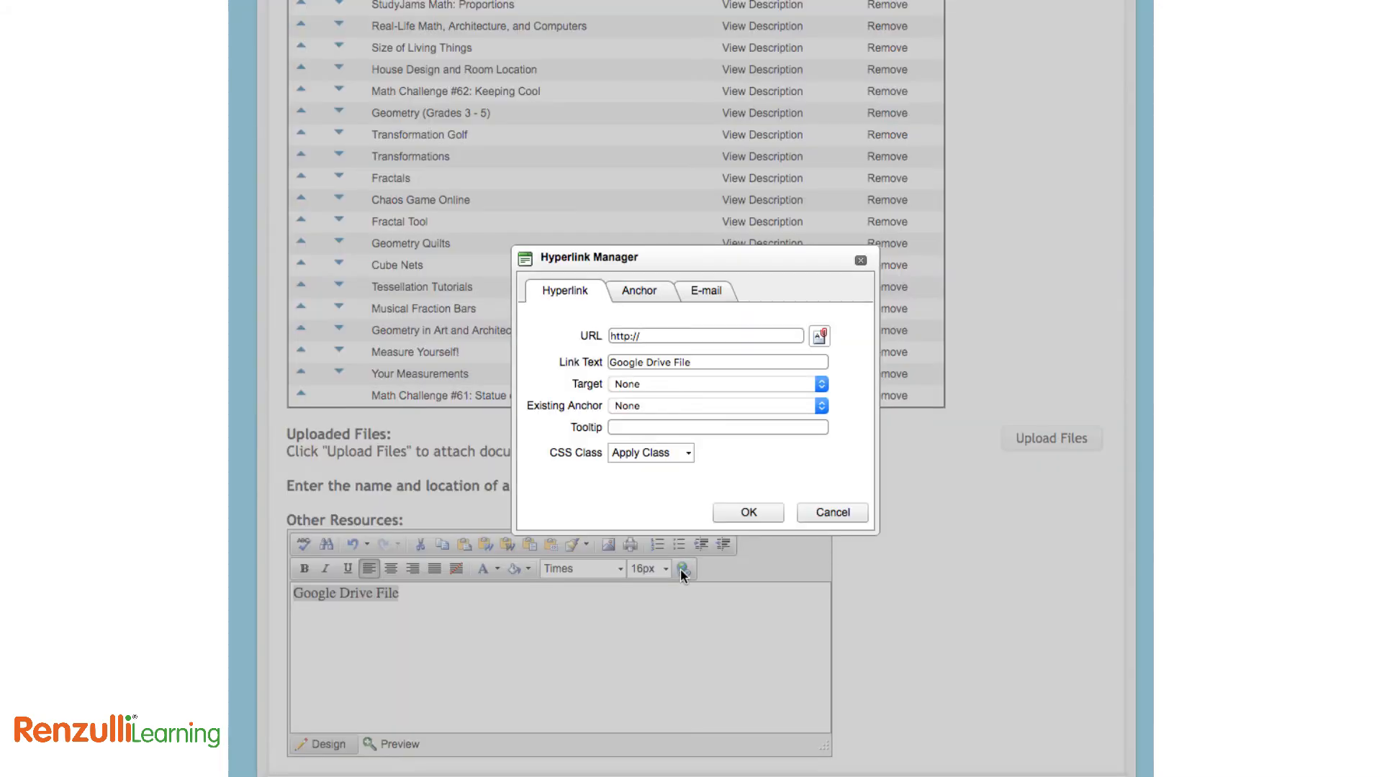
Link 'Google Drive File' to the pasted Google Doc URL, opening in a new window, with a tooltip
{"action": "scroll", "coordinate": [1143, 281], "scroll_direction": "up", "scroll_amount": 1}
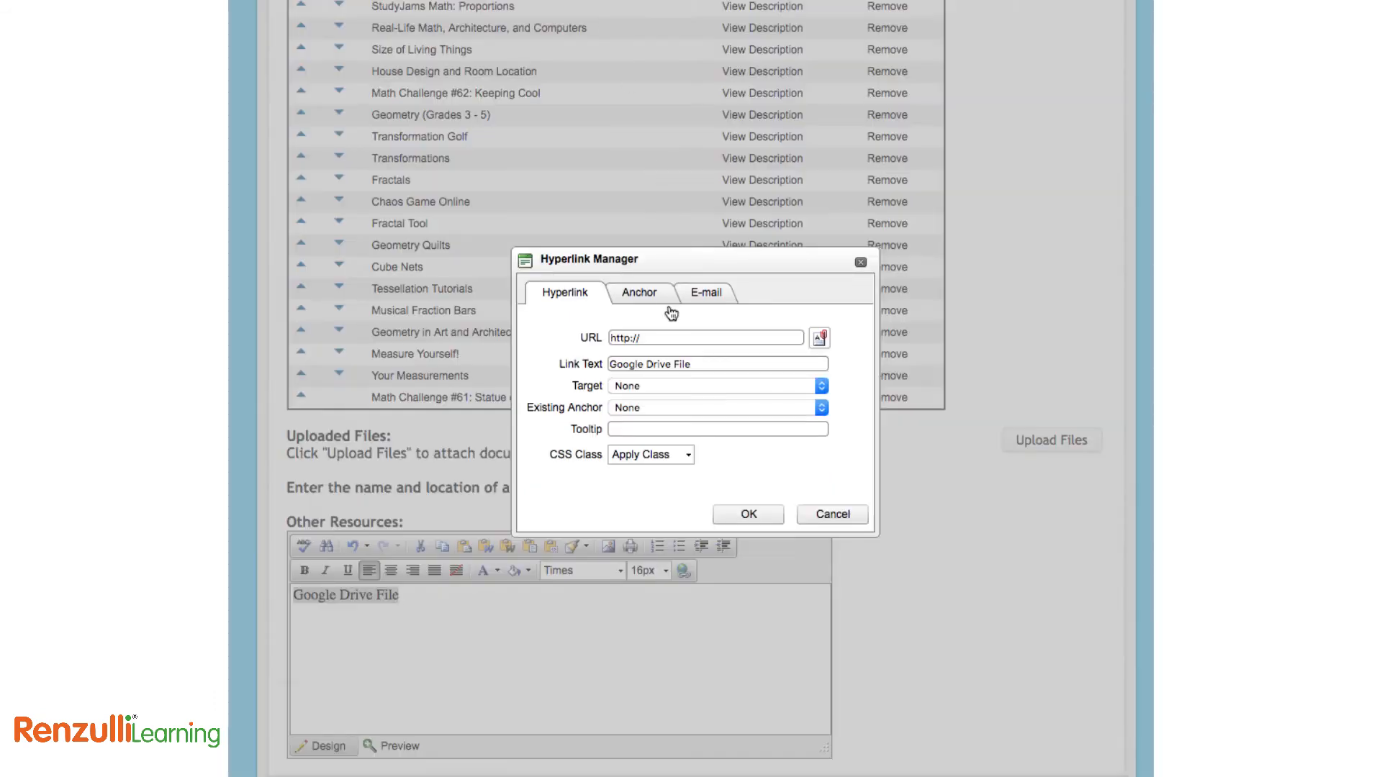
{"action": "left_click_drag", "start_coordinate": [659, 329], "coordinate": [595, 329]}
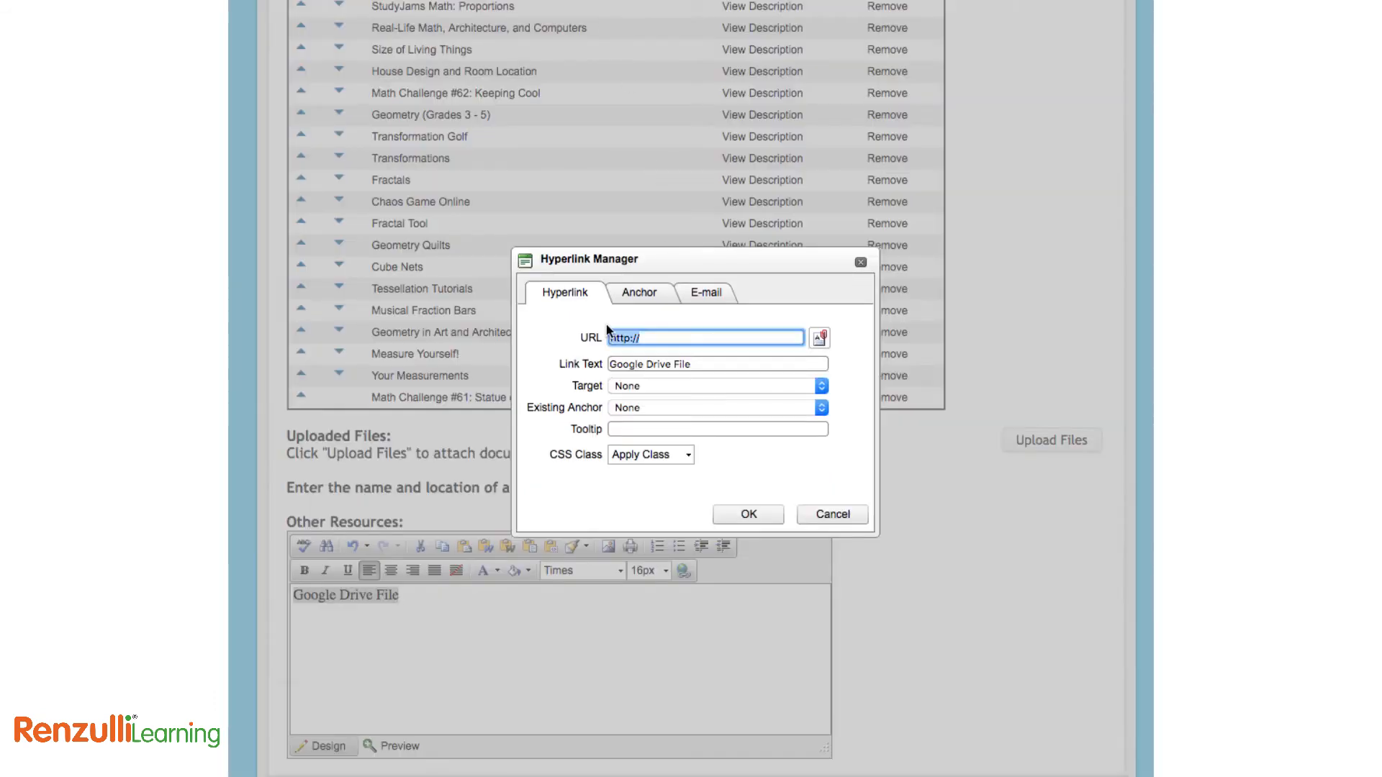
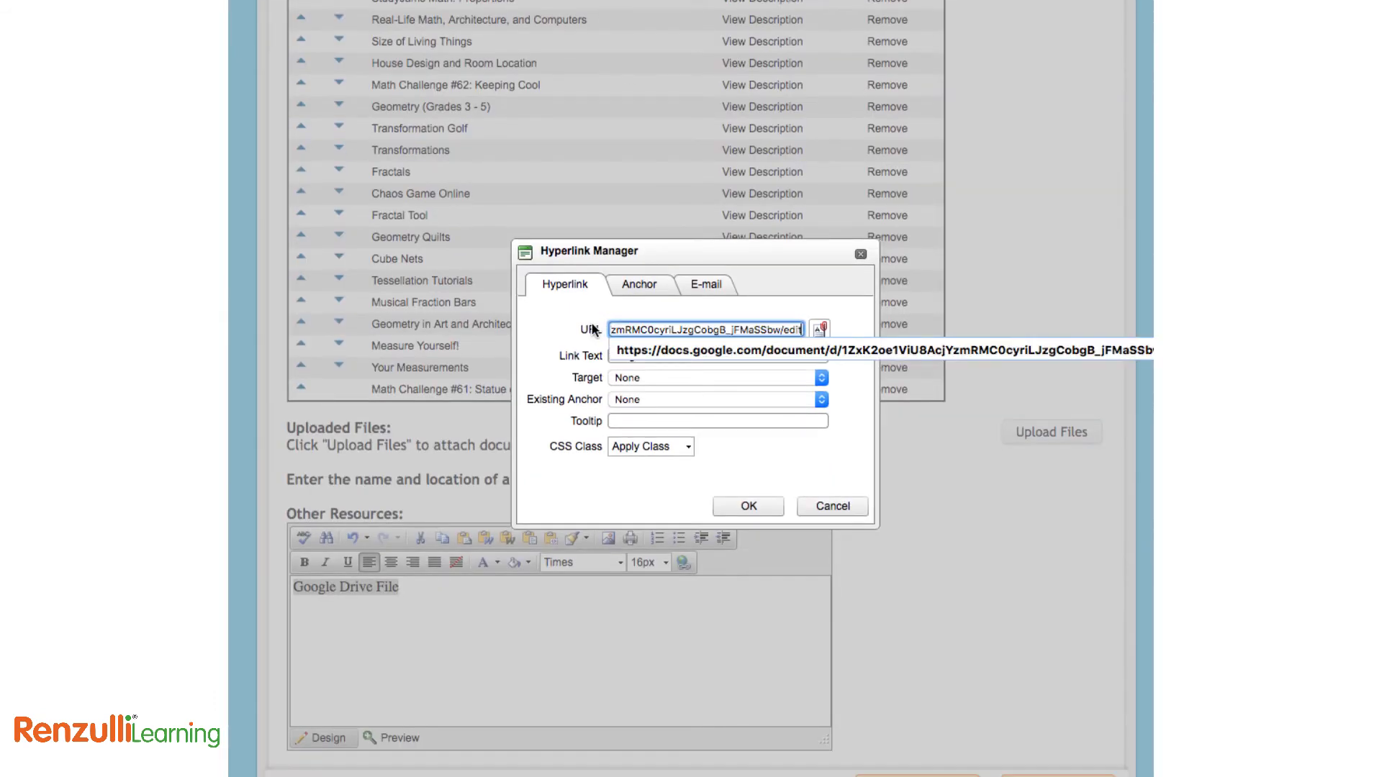
{"action": "left_click", "coordinate": [693, 378]}
{"action": "left_click", "coordinate": [697, 407]}
{"action": "left_click", "coordinate": [699, 421]}
{"action": "type", "text": "Check this out!"}
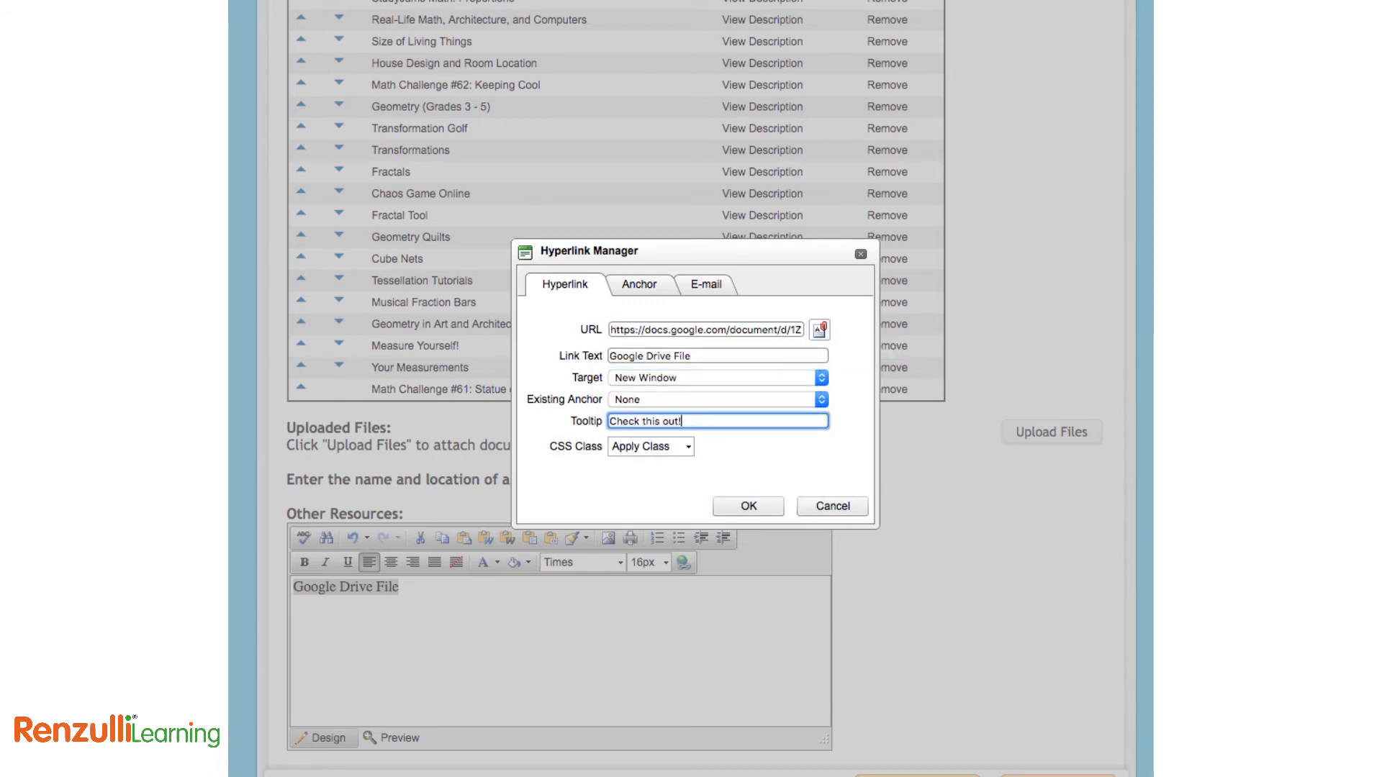
{"action": "left_click", "coordinate": [748, 506]}
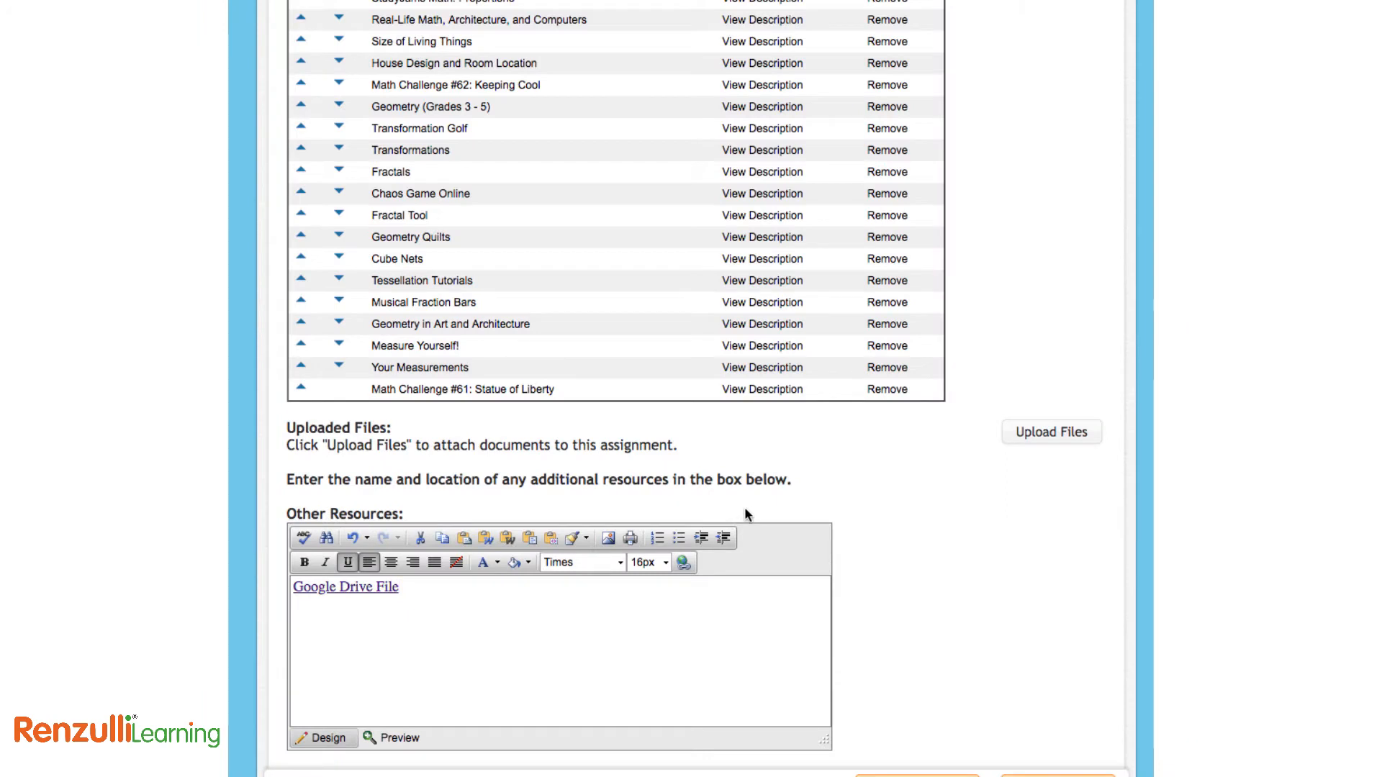
Preview the resources, test that the Google Drive File link opens the doc, and save
{"action": "left_click", "coordinate": [400, 740]}
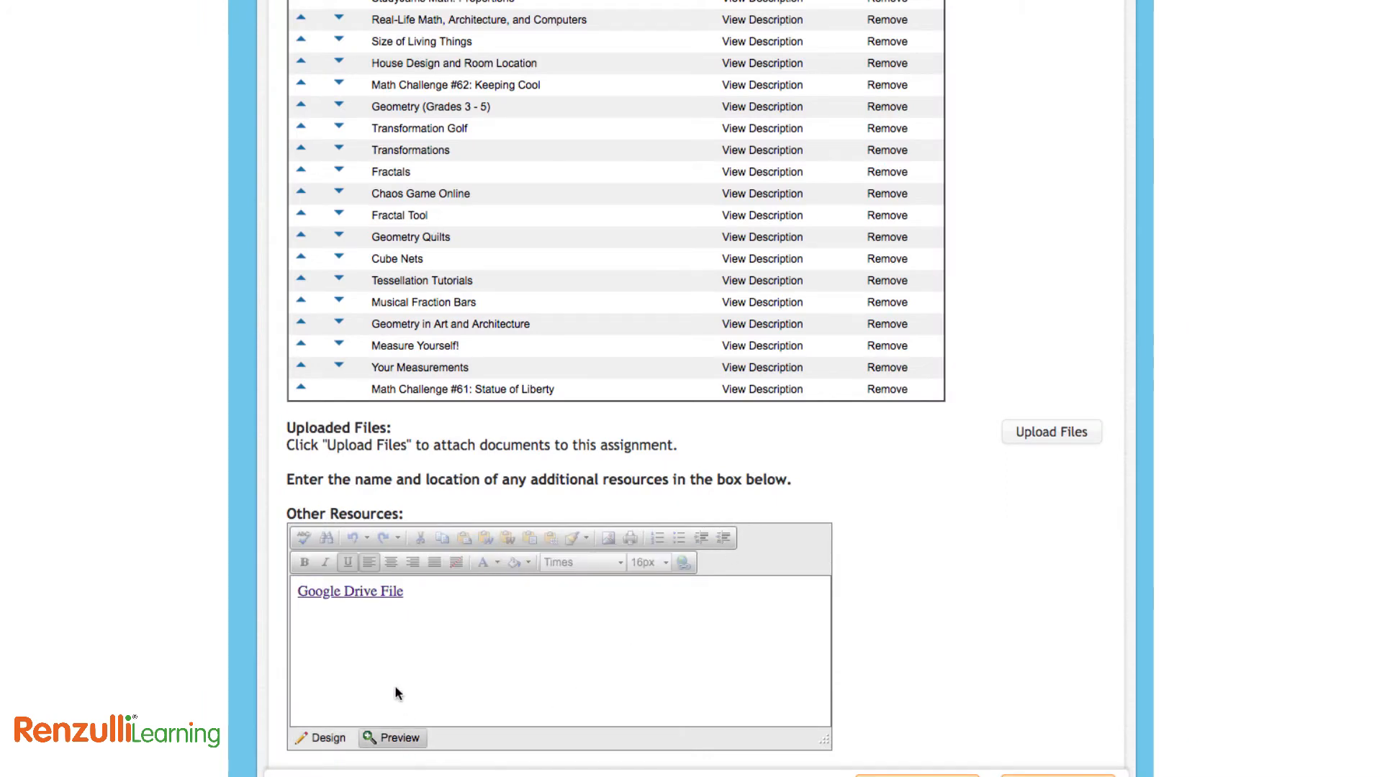
{"action": "left_click", "coordinate": [380, 592]}
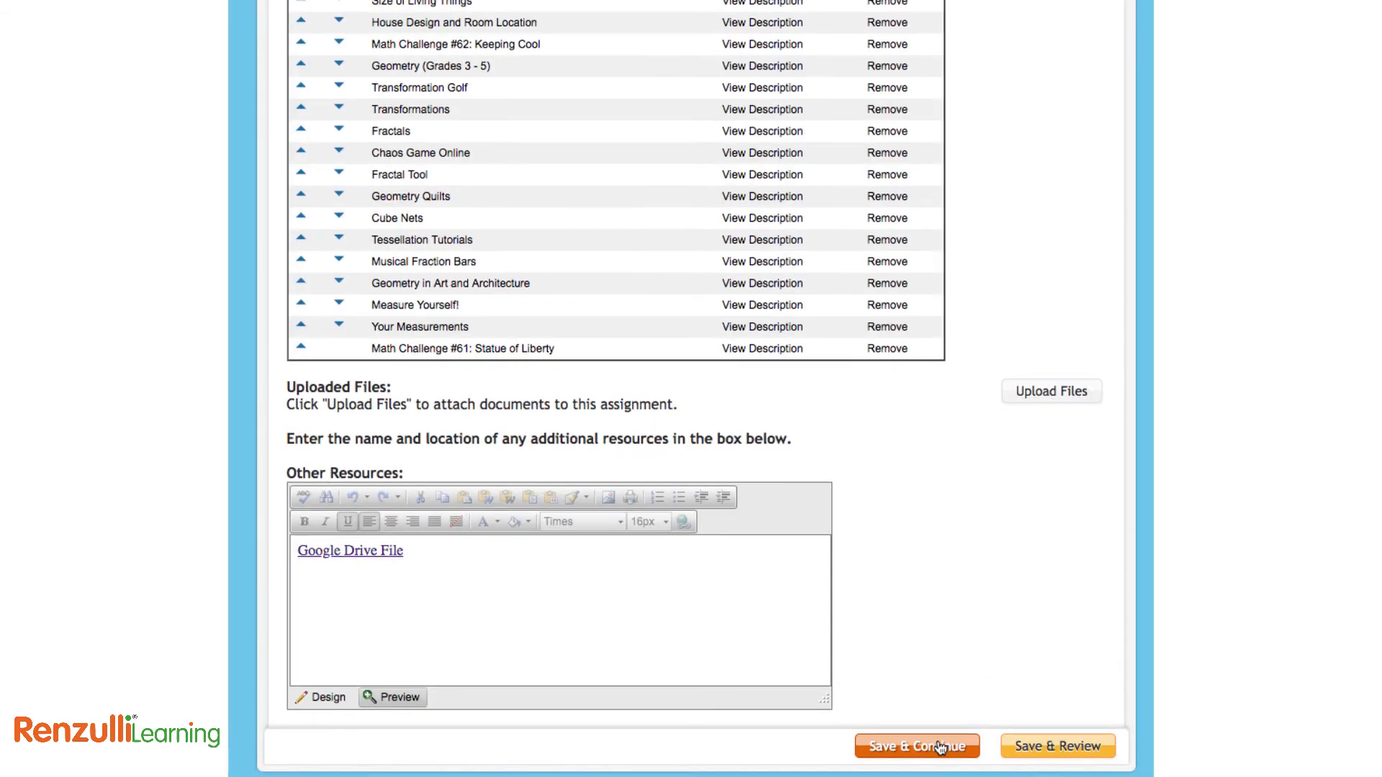
{"action": "left_click", "coordinate": [941, 749]}
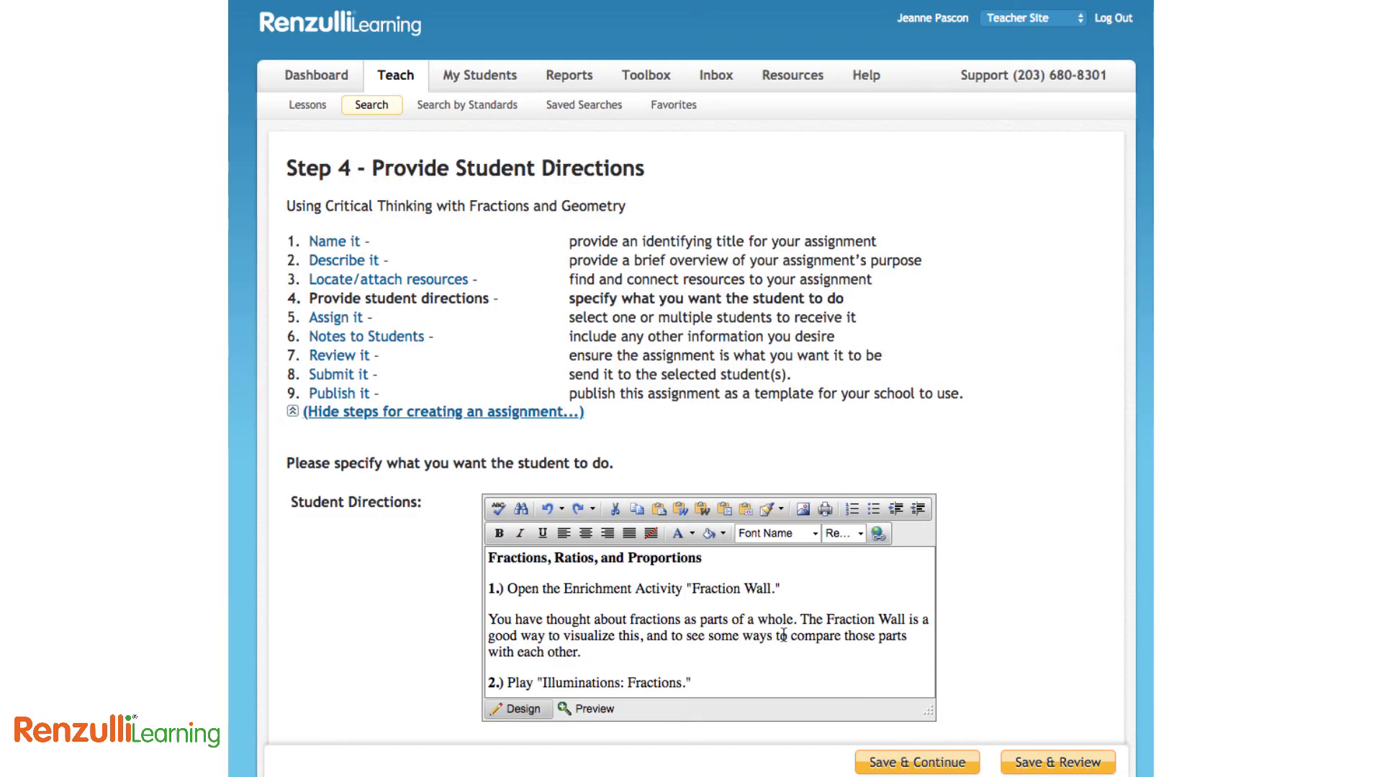
Review the prefilled fractions and ratios student directions and save them
{"action": "scroll", "coordinate": [783, 635], "scroll_direction": "down", "scroll_amount": 4}
{"action": "scroll", "coordinate": [783, 634], "scroll_direction": "down", "scroll_amount": 5}
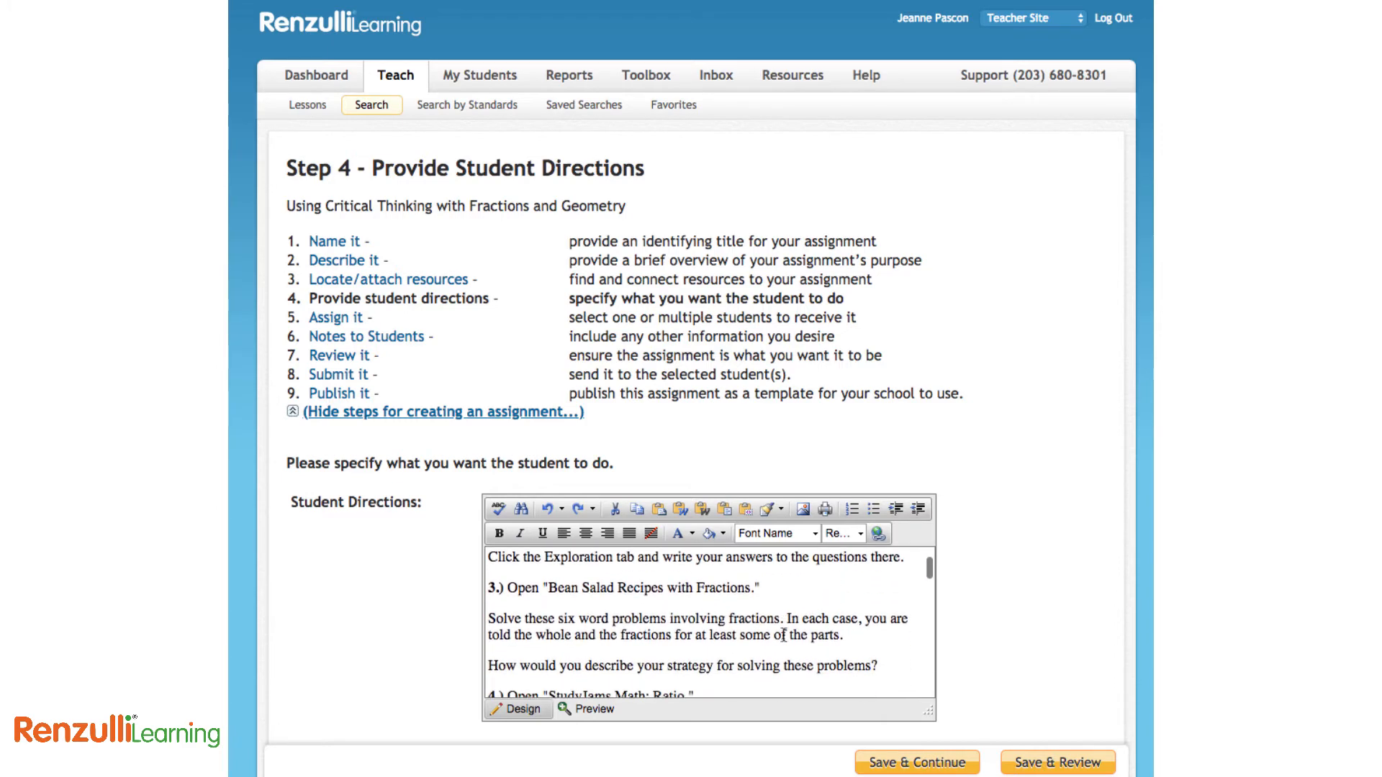
{"action": "scroll", "coordinate": [784, 635], "scroll_direction": "down", "scroll_amount": 5}
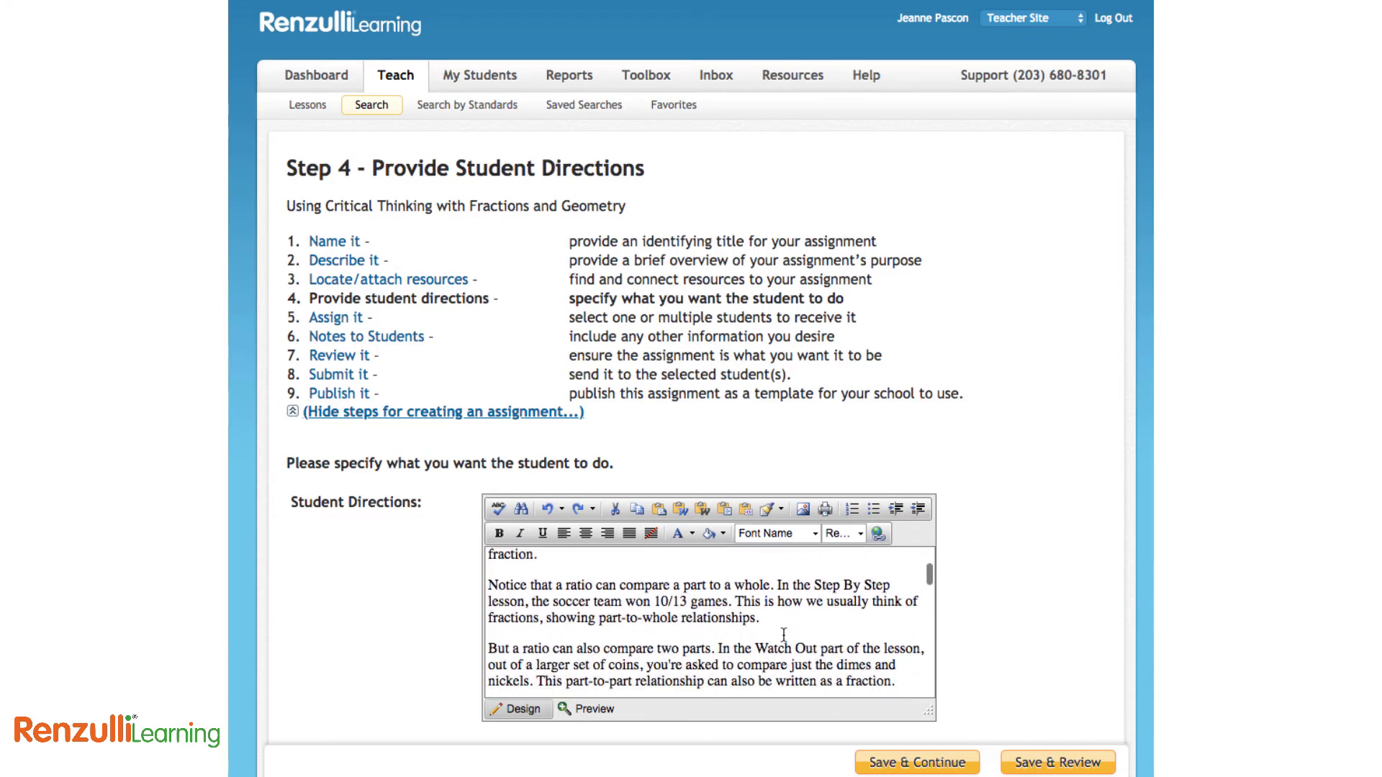
{"action": "scroll", "coordinate": [783, 635], "scroll_direction": "down", "scroll_amount": 2}
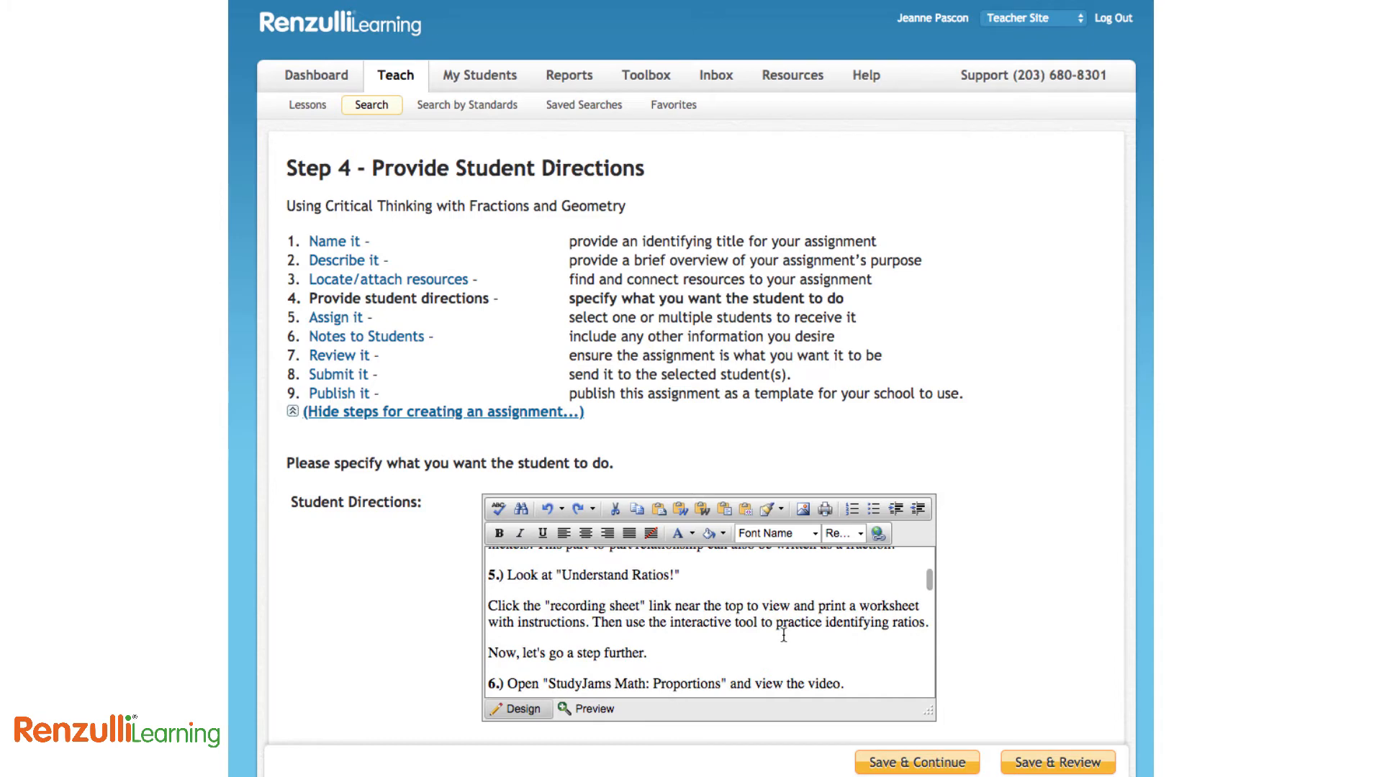
{"action": "scroll", "coordinate": [784, 635], "scroll_direction": "down", "scroll_amount": 5}
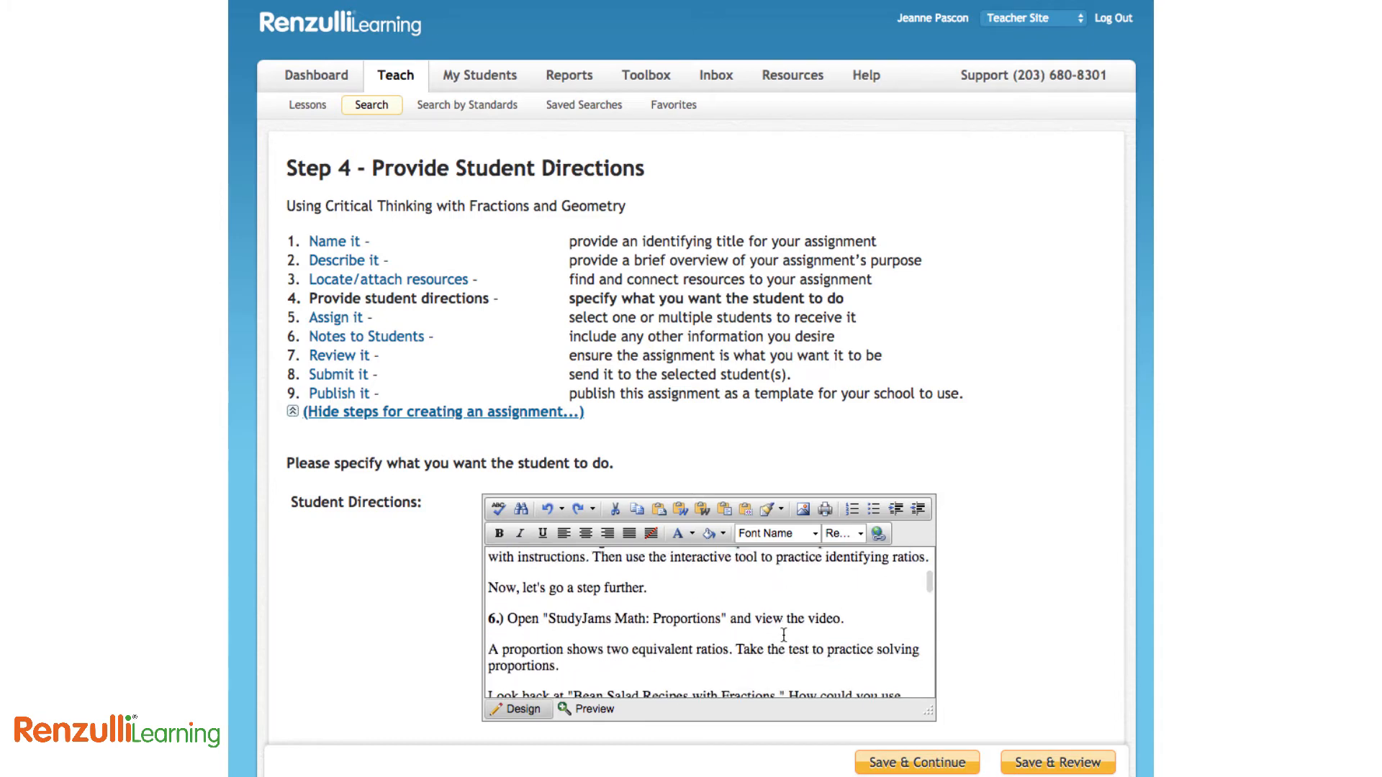
{"action": "left_click", "coordinate": [914, 764]}
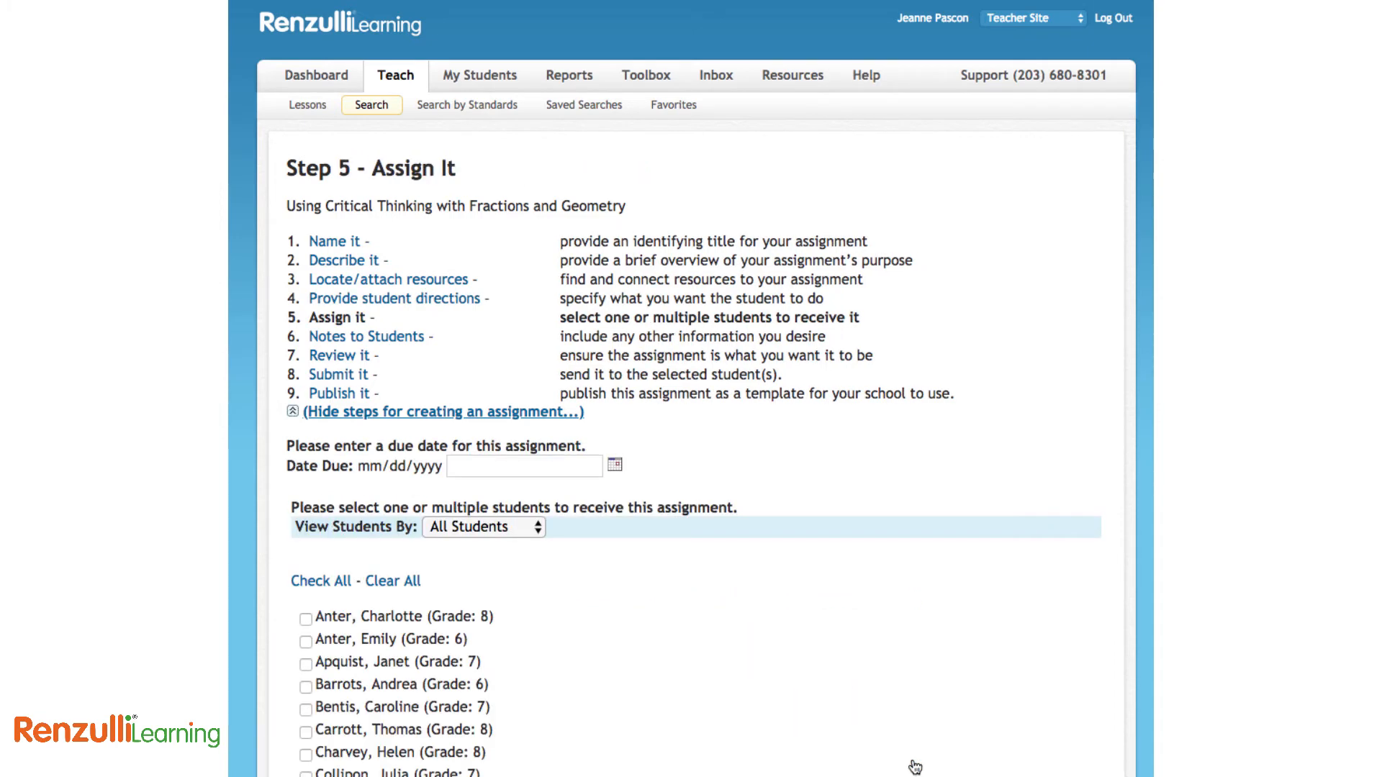
Set the due date to 06/08/2018 for All Students and save the choices
{"action": "scroll", "coordinate": [686, 627], "scroll_direction": "down", "scroll_amount": 3}
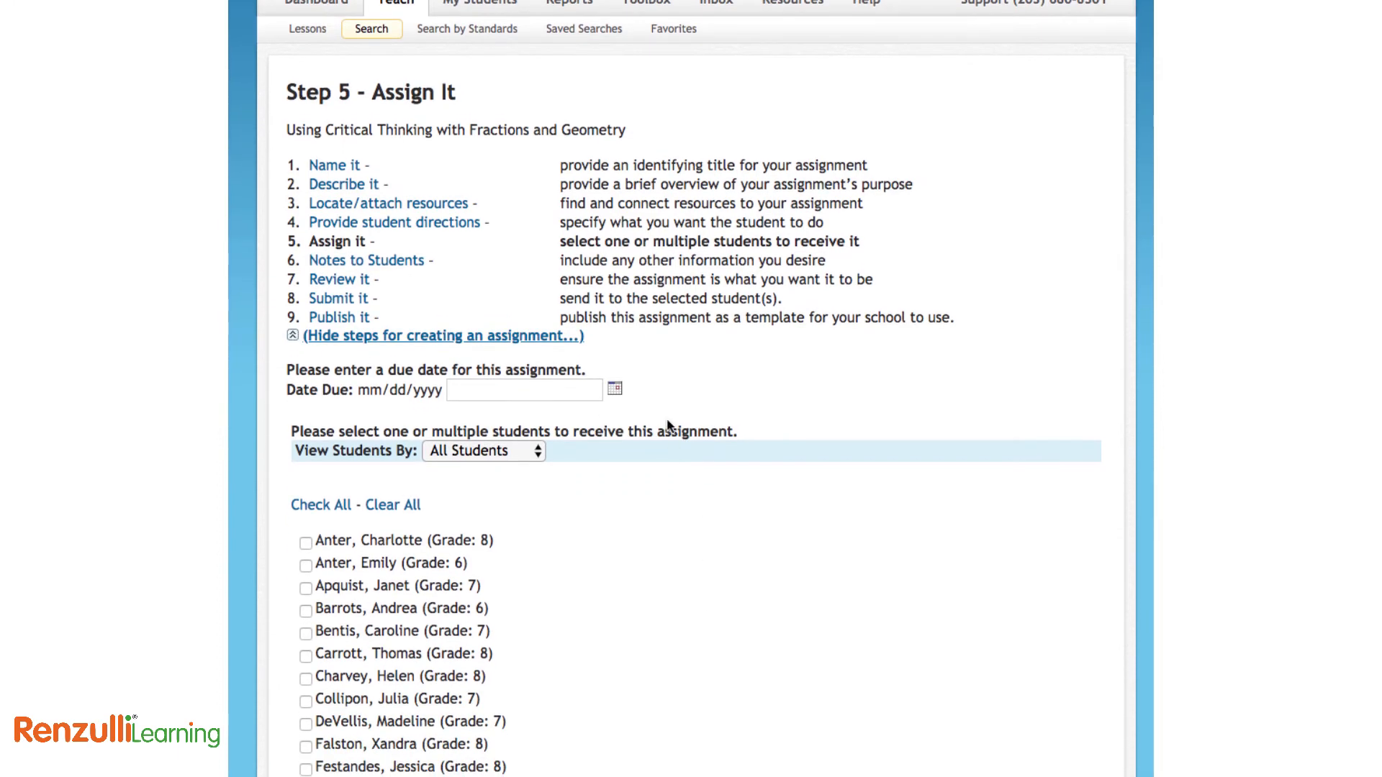
{"action": "left_click", "coordinate": [615, 392]}
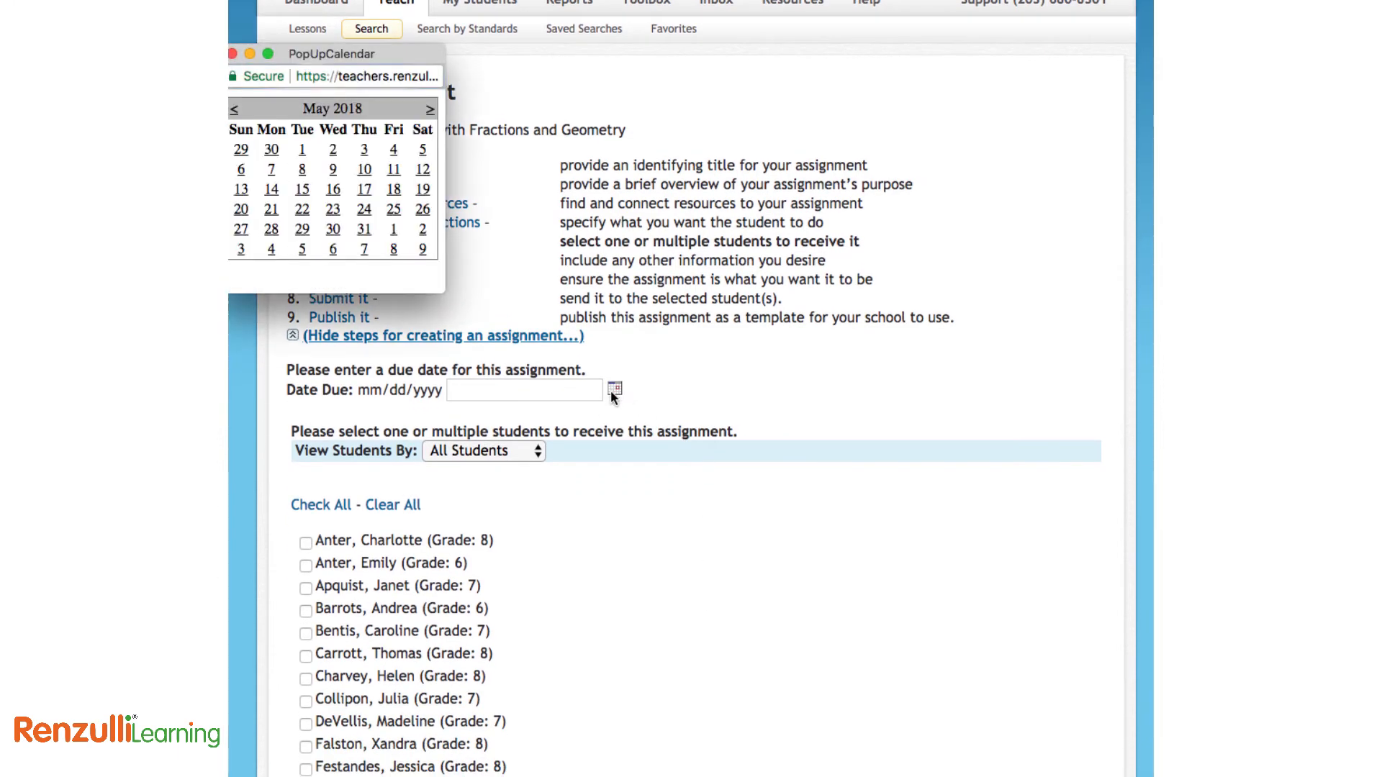
{"action": "left_click", "coordinate": [392, 249]}
{"action": "left_click", "coordinate": [490, 449]}
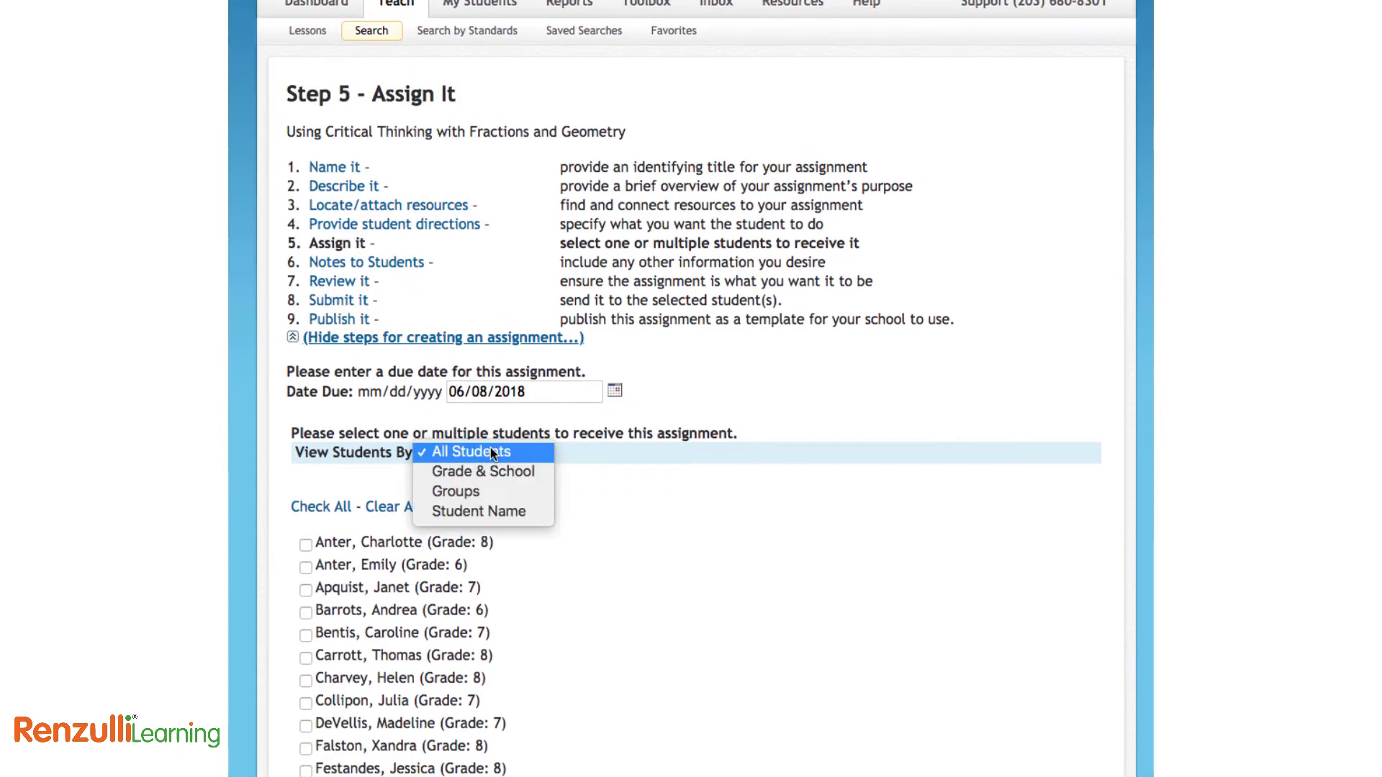
{"action": "left_click", "coordinate": [576, 506]}
{"action": "scroll", "coordinate": [686, 533], "scroll_direction": "down", "scroll_amount": 10}
{"action": "left_click", "coordinate": [889, 741]}
Write the student note 'Here are some extra notes for my kiddos!'
{"action": "type", "text": "Here are some extra notes for"}
{"action": "key", "text": "BackSpace"}
{"action": "type", "text": "or my kiddos!"}
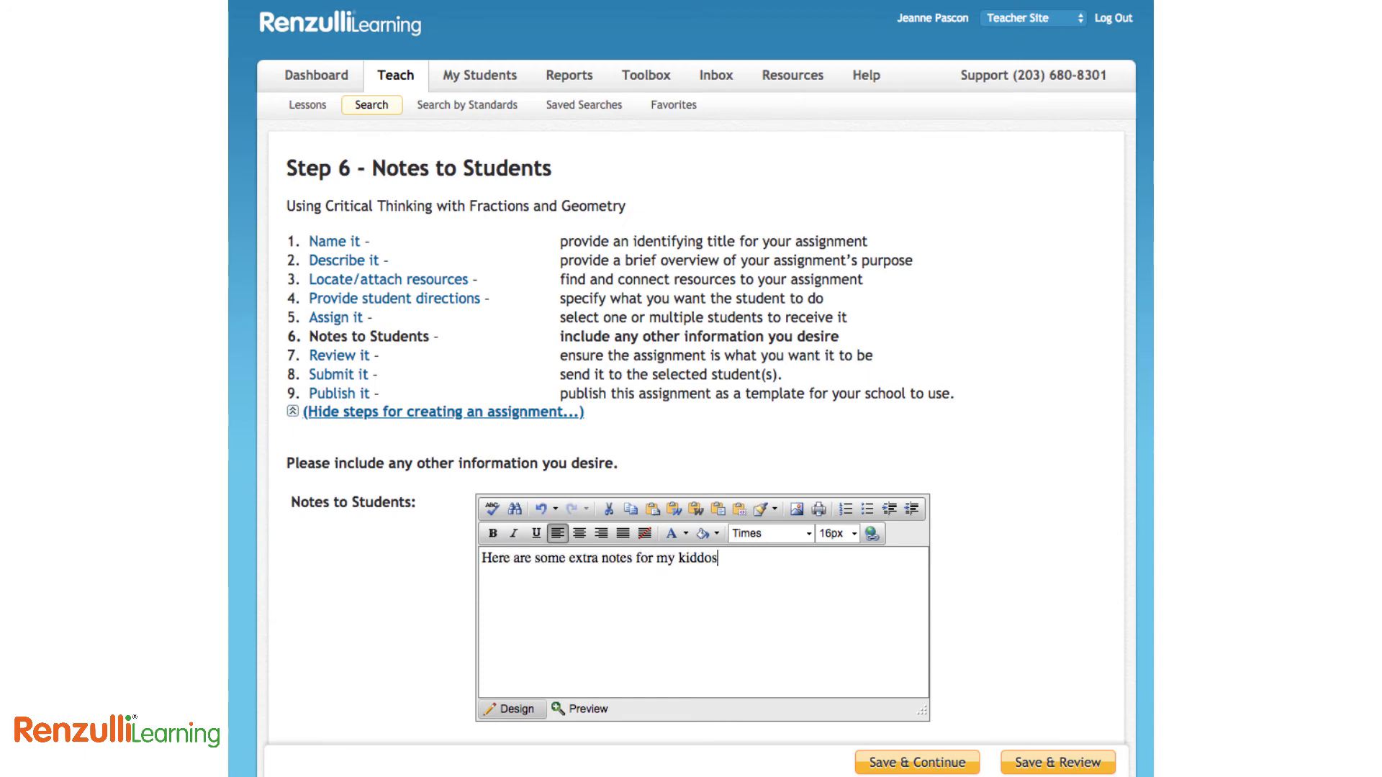
Save the notes, look over the Step 7 review, and go to Step 8 Submit It
{"action": "left_click", "coordinate": [920, 766]}
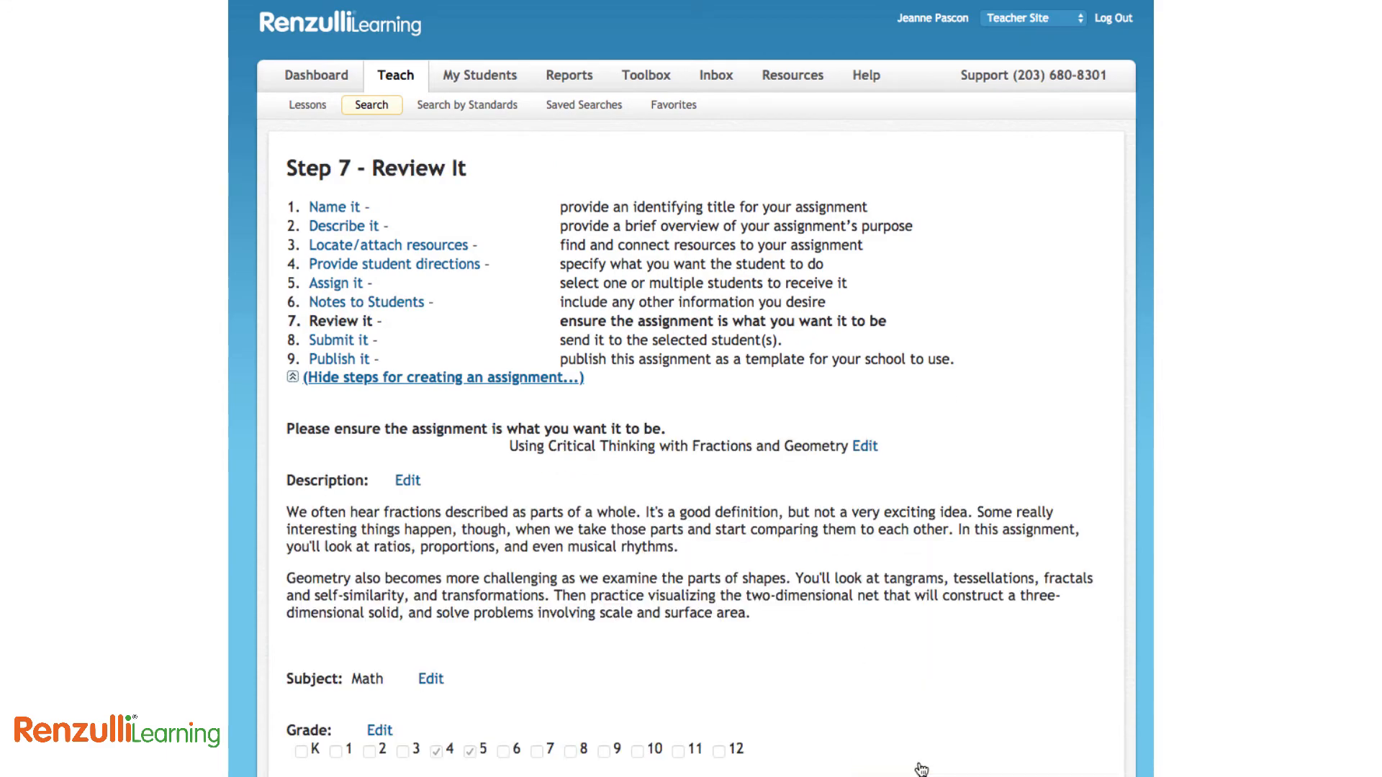
{"action": "scroll", "coordinate": [804, 654], "scroll_direction": "down", "scroll_amount": 8}
{"action": "scroll", "coordinate": [804, 654], "scroll_direction": "up", "scroll_amount": 8}
{"action": "left_click", "coordinate": [358, 341]}
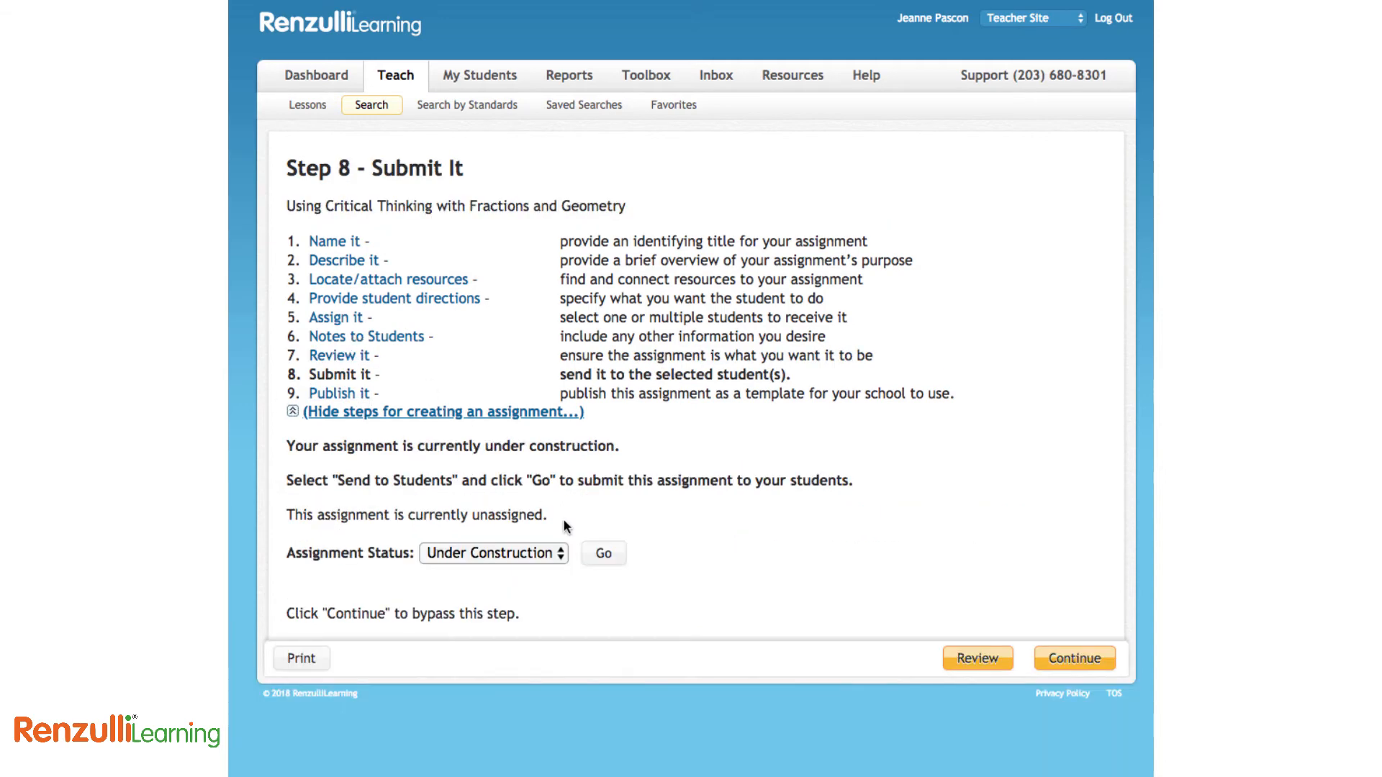
Set the assignment status to Send to Students and send it
{"action": "left_click", "coordinate": [530, 557]}
{"action": "left_click", "coordinate": [533, 569]}
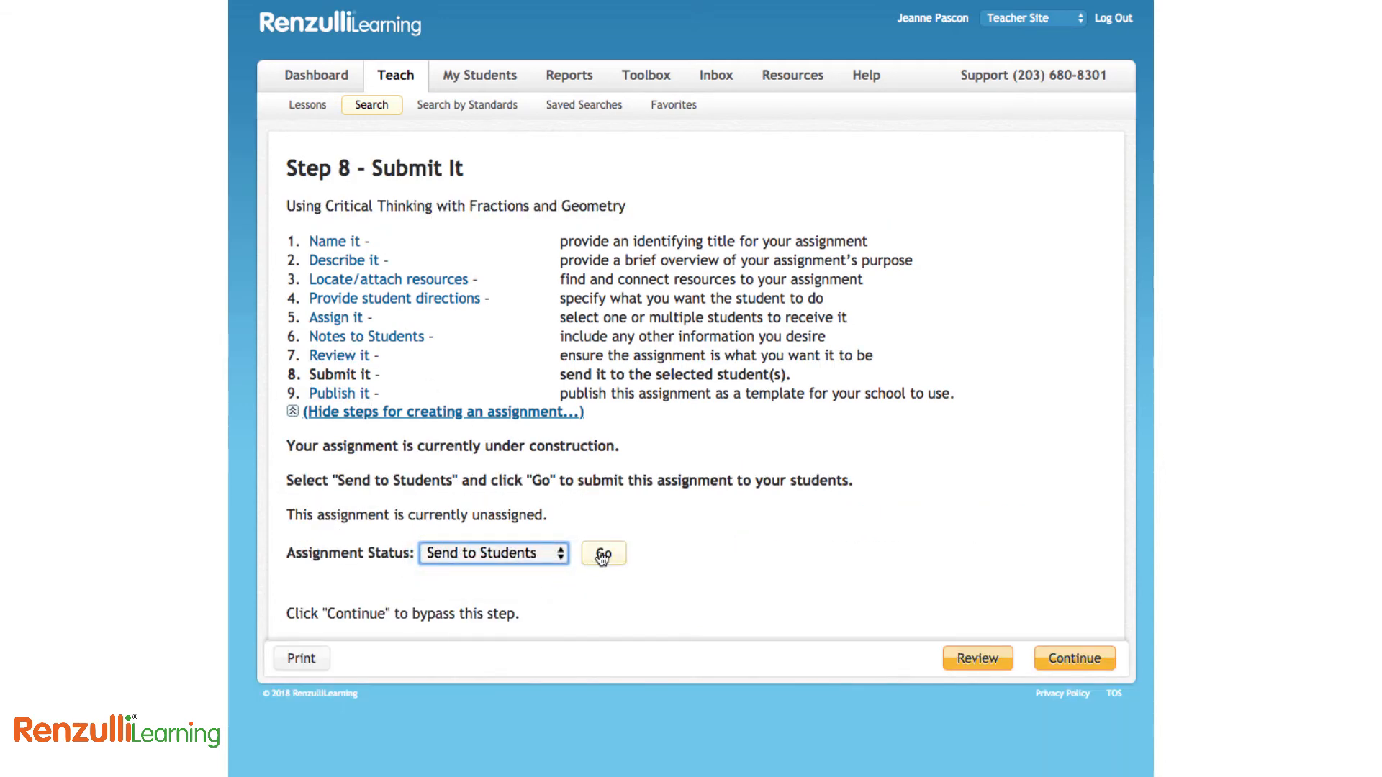
{"action": "left_click", "coordinate": [603, 554]}
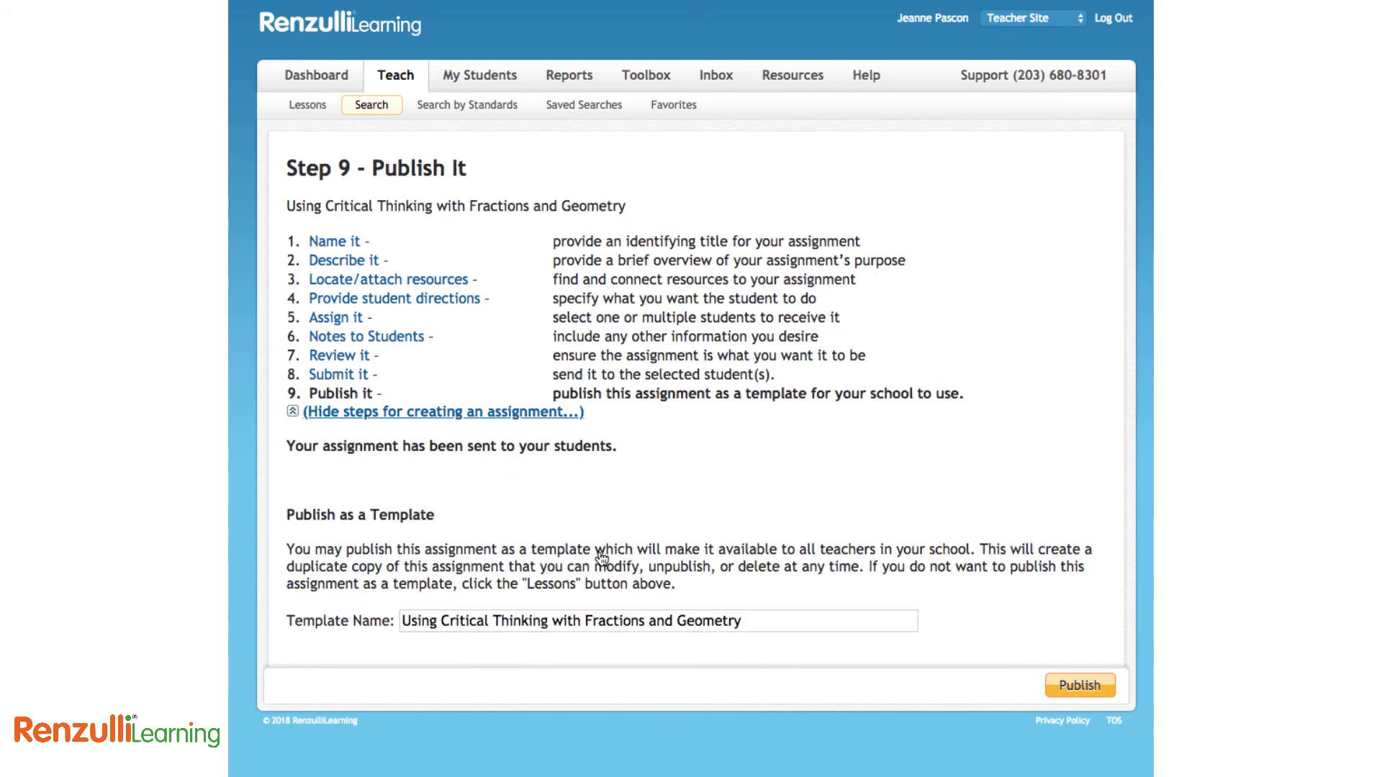
Publish it as the school template 'Using Critical Thinking with Fractions and Geometry 2'
{"action": "left_click", "coordinate": [758, 621]}
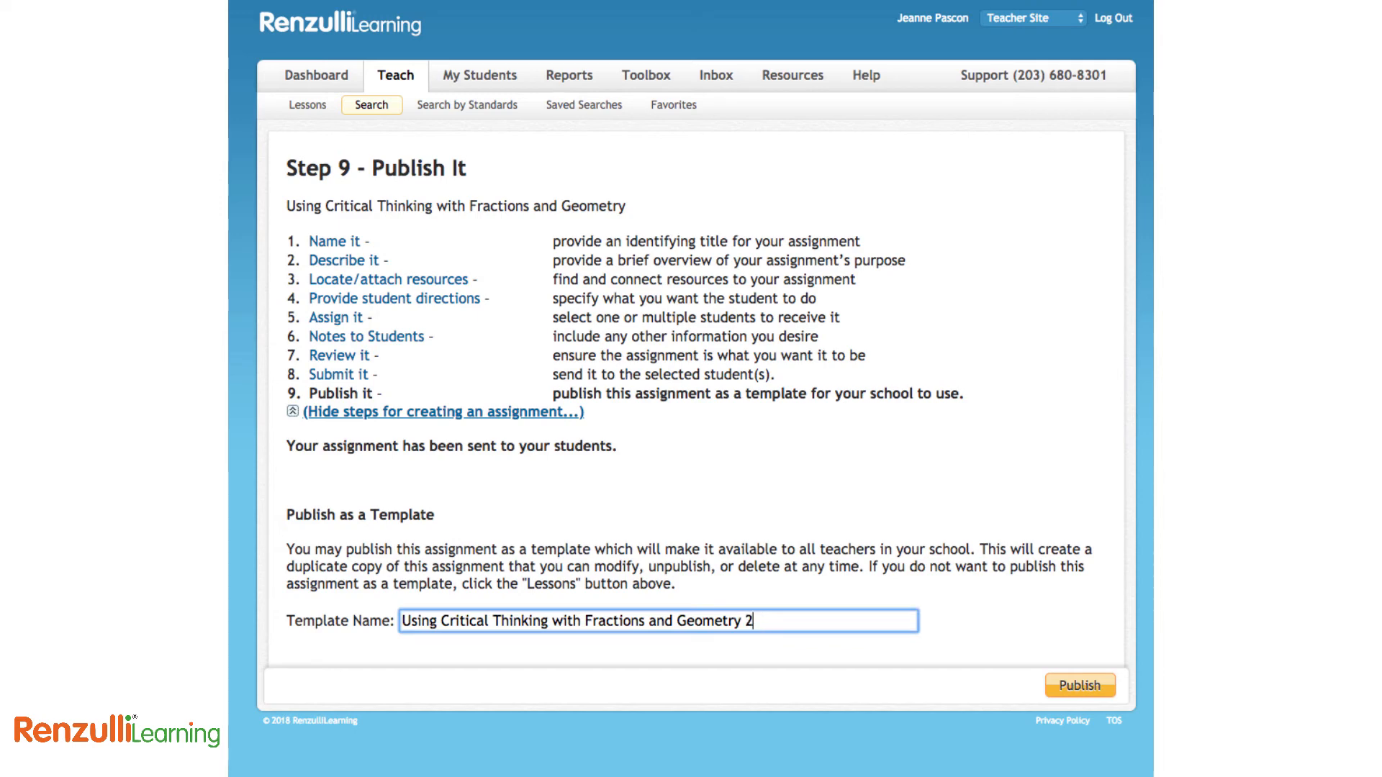
{"action": "left_click_drag", "start_coordinate": [812, 551], "coordinate": [973, 553]}
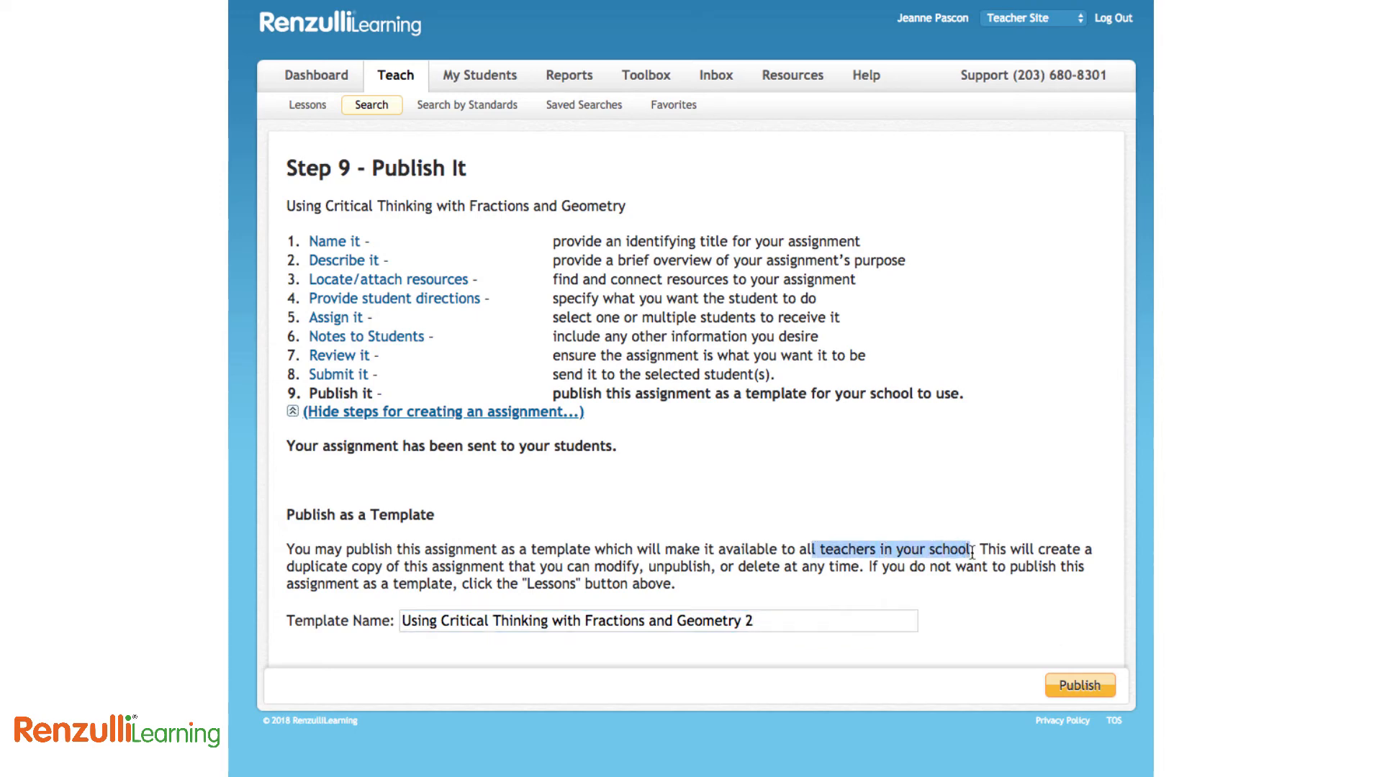
{"action": "left_click", "coordinate": [1079, 687]}
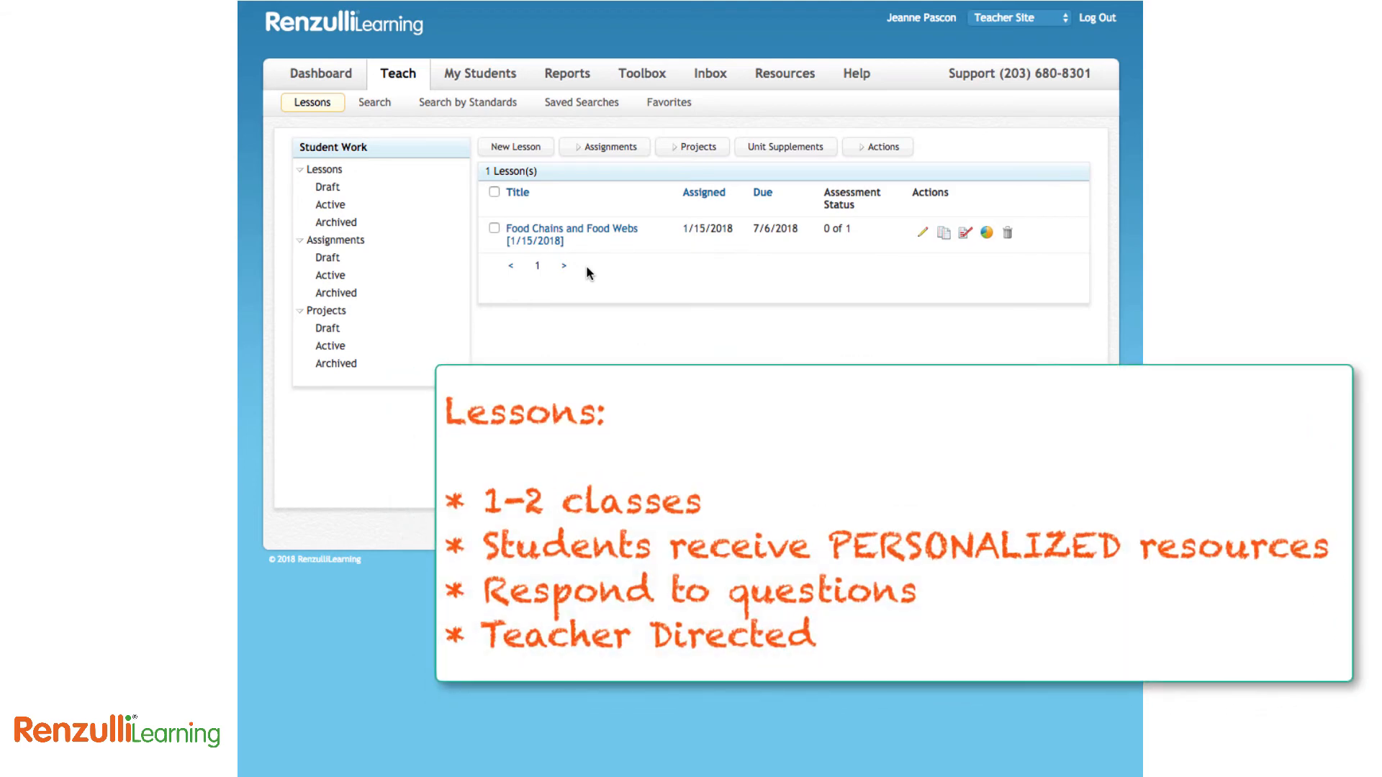
Start a new lesson for grade 10 Social Studies
{"action": "left_click", "coordinate": [528, 149]}
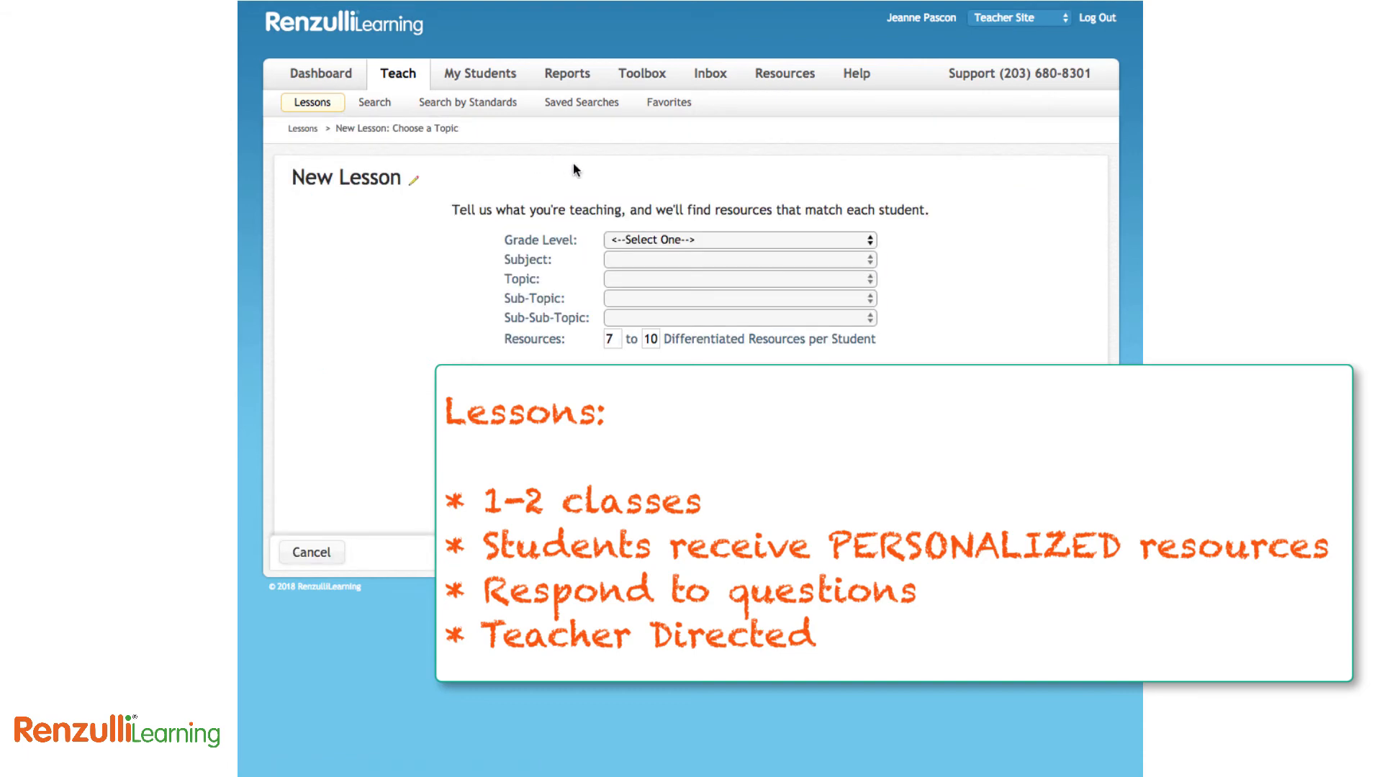
{"action": "left_click", "coordinate": [661, 240]}
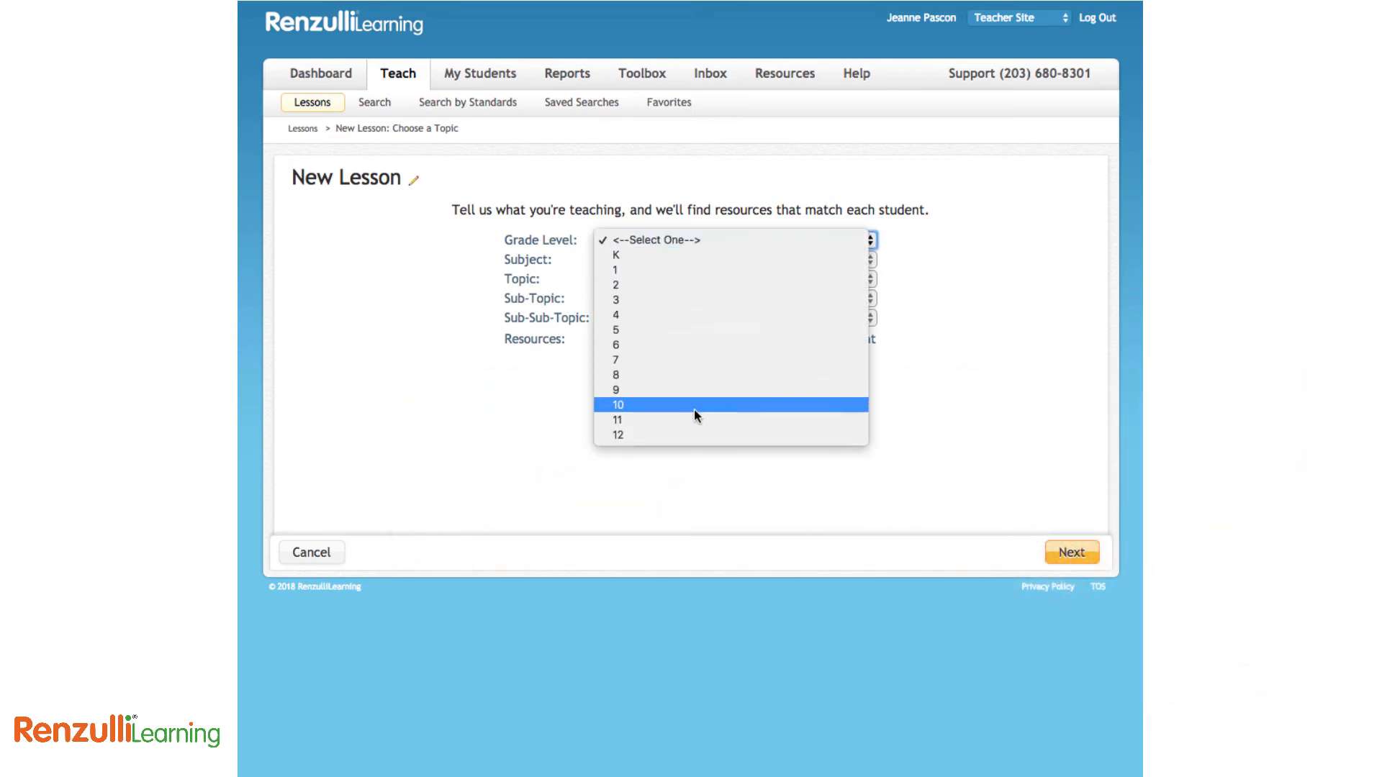
{"action": "left_click", "coordinate": [694, 407]}
{"action": "left_click", "coordinate": [690, 250]}
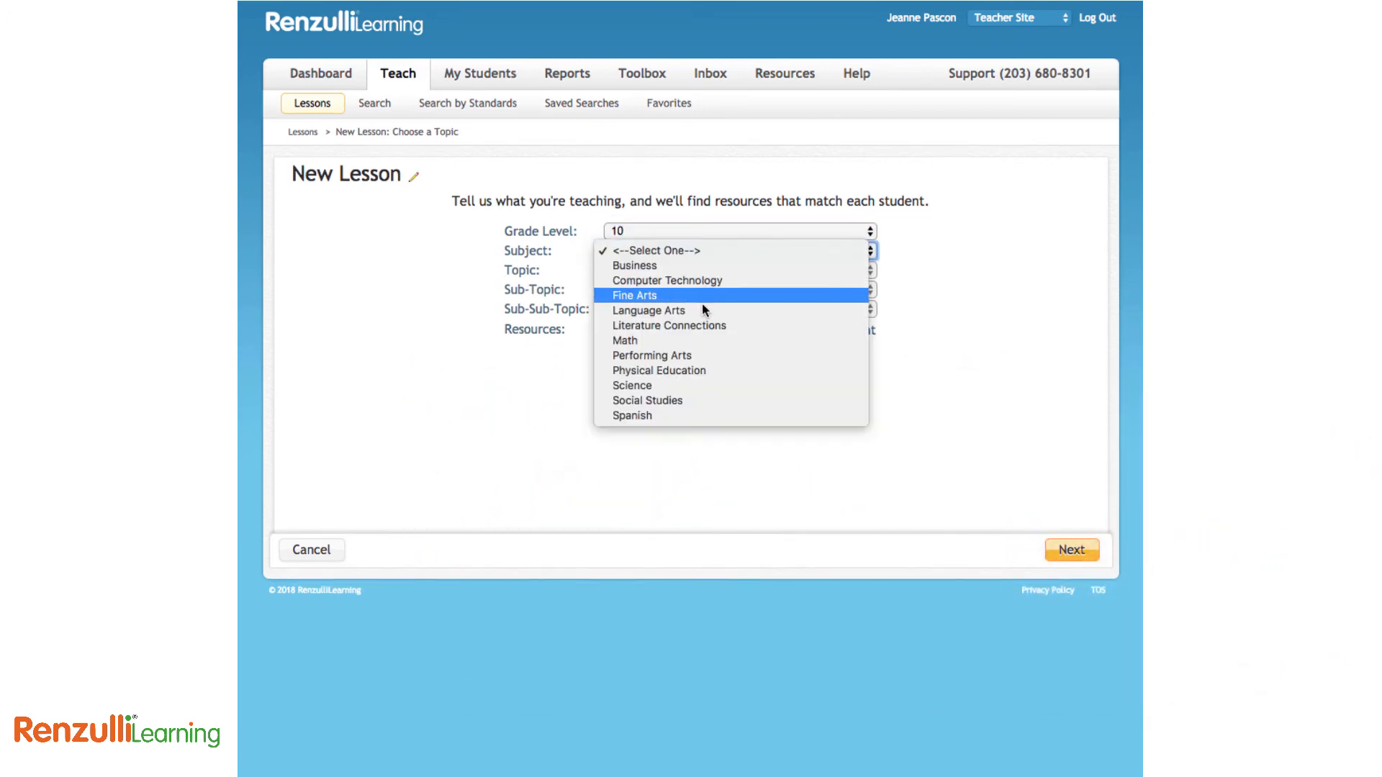
{"action": "left_click", "coordinate": [701, 401]}
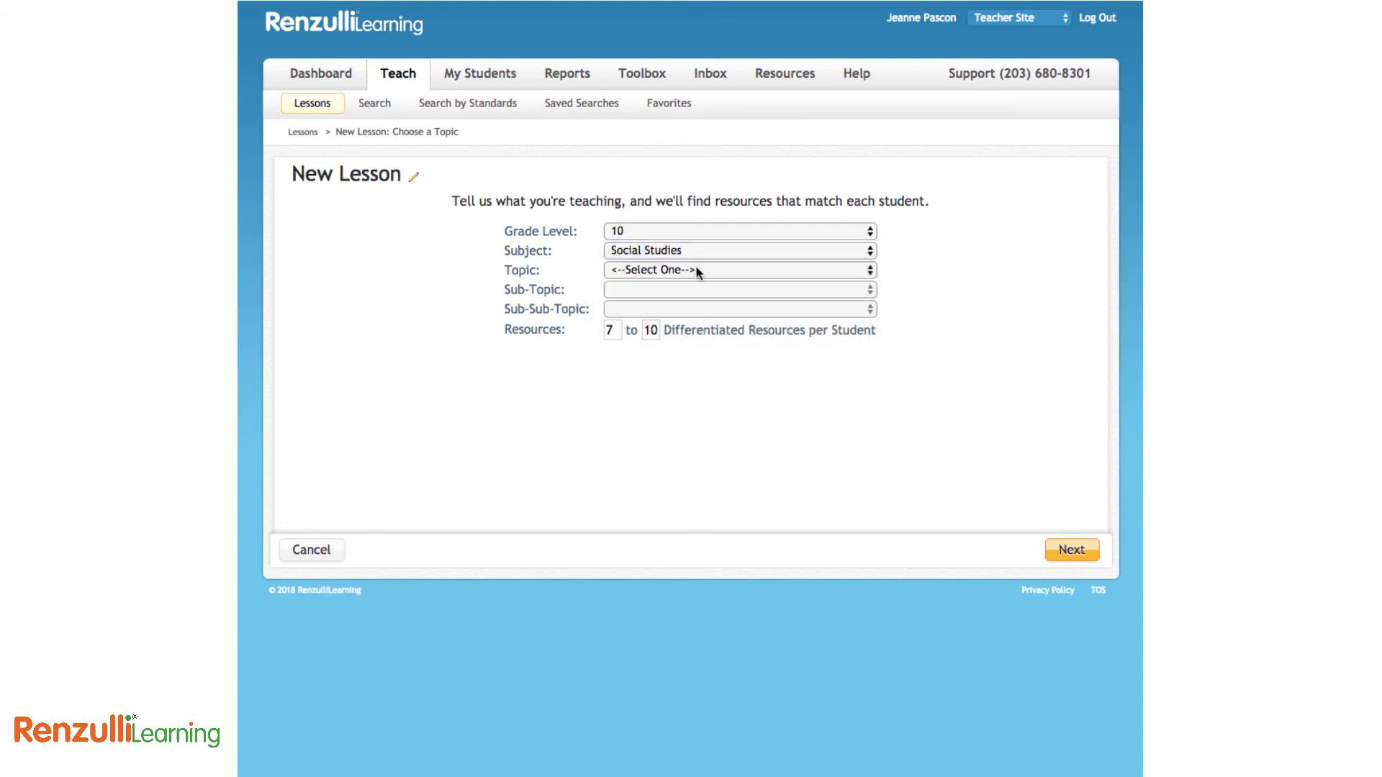
Set topic AP U.S. History and sub-topic The Great Depression and the New Deal, then continue
{"action": "left_click", "coordinate": [696, 271]}
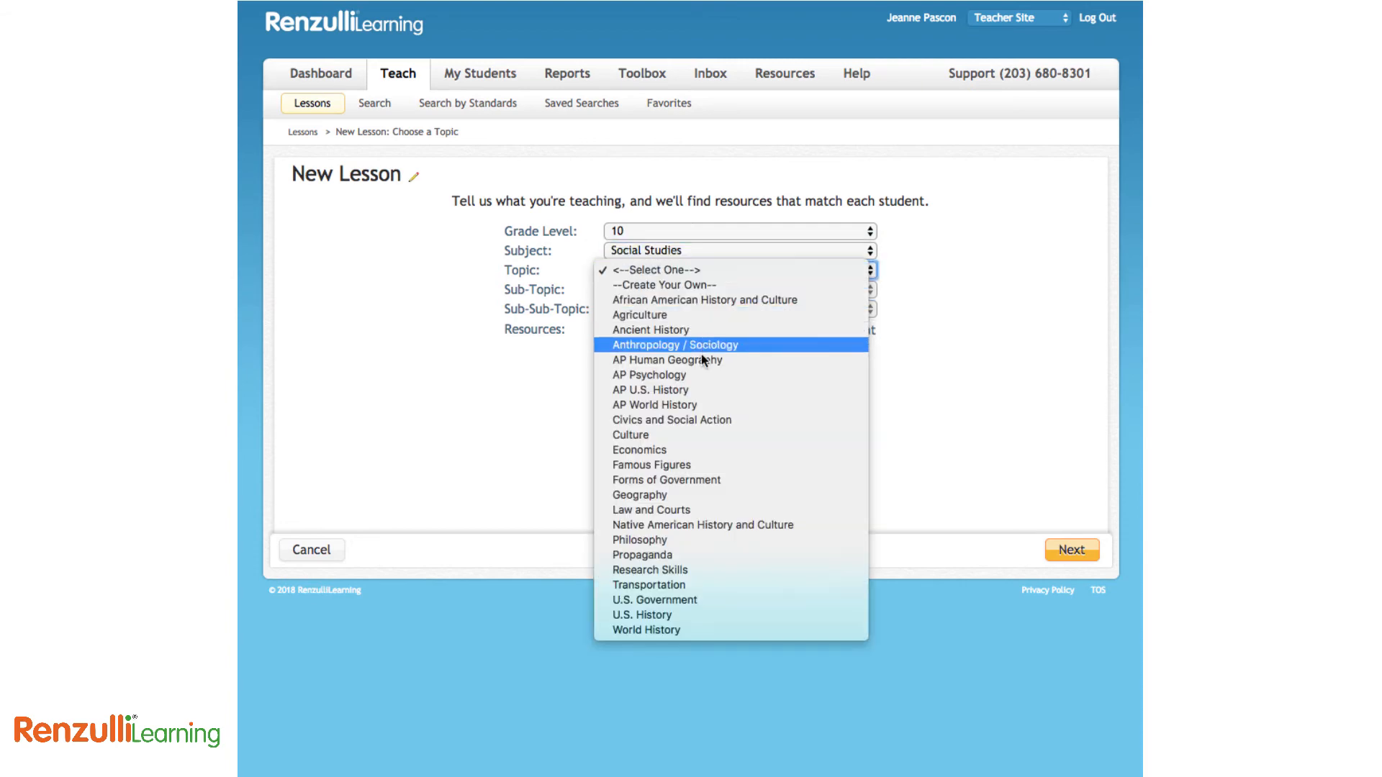
{"action": "left_click", "coordinate": [701, 395]}
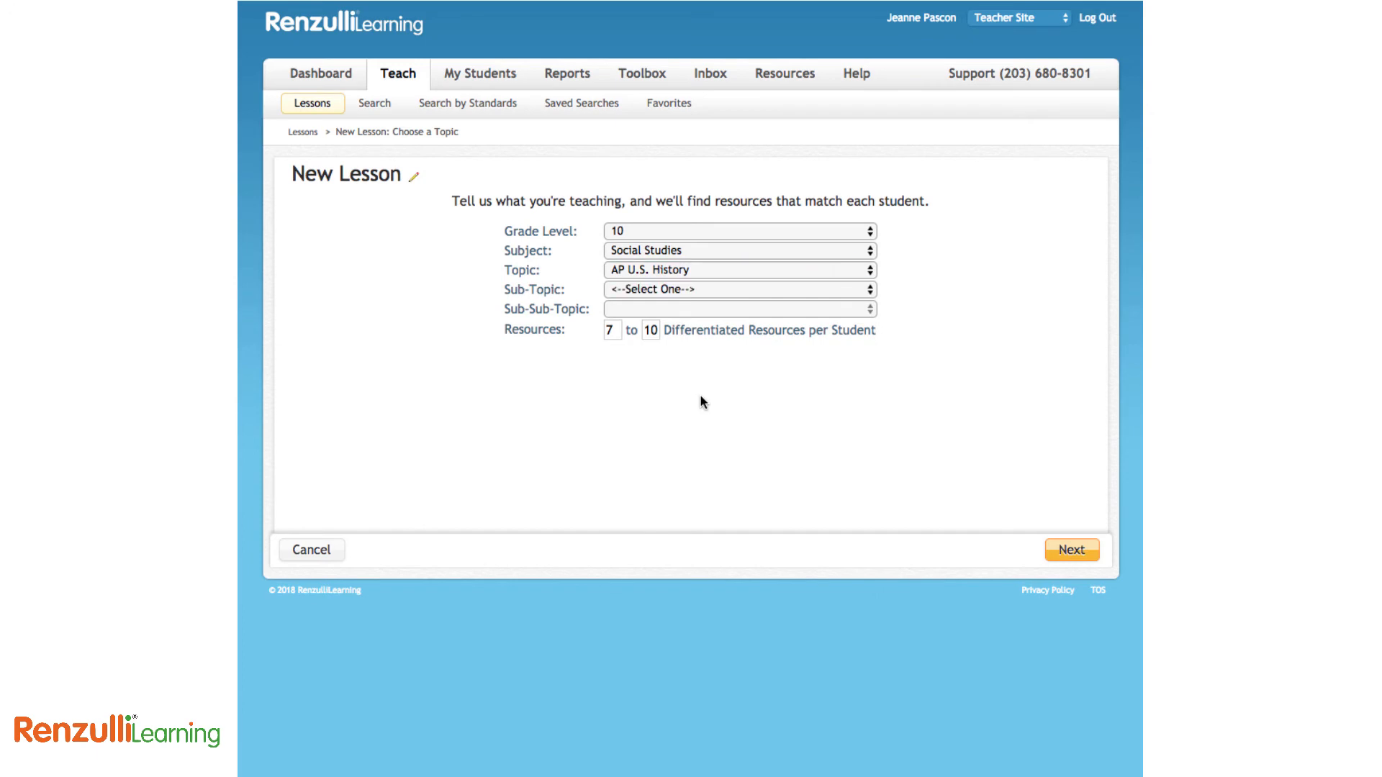
{"action": "left_click", "coordinate": [693, 288]}
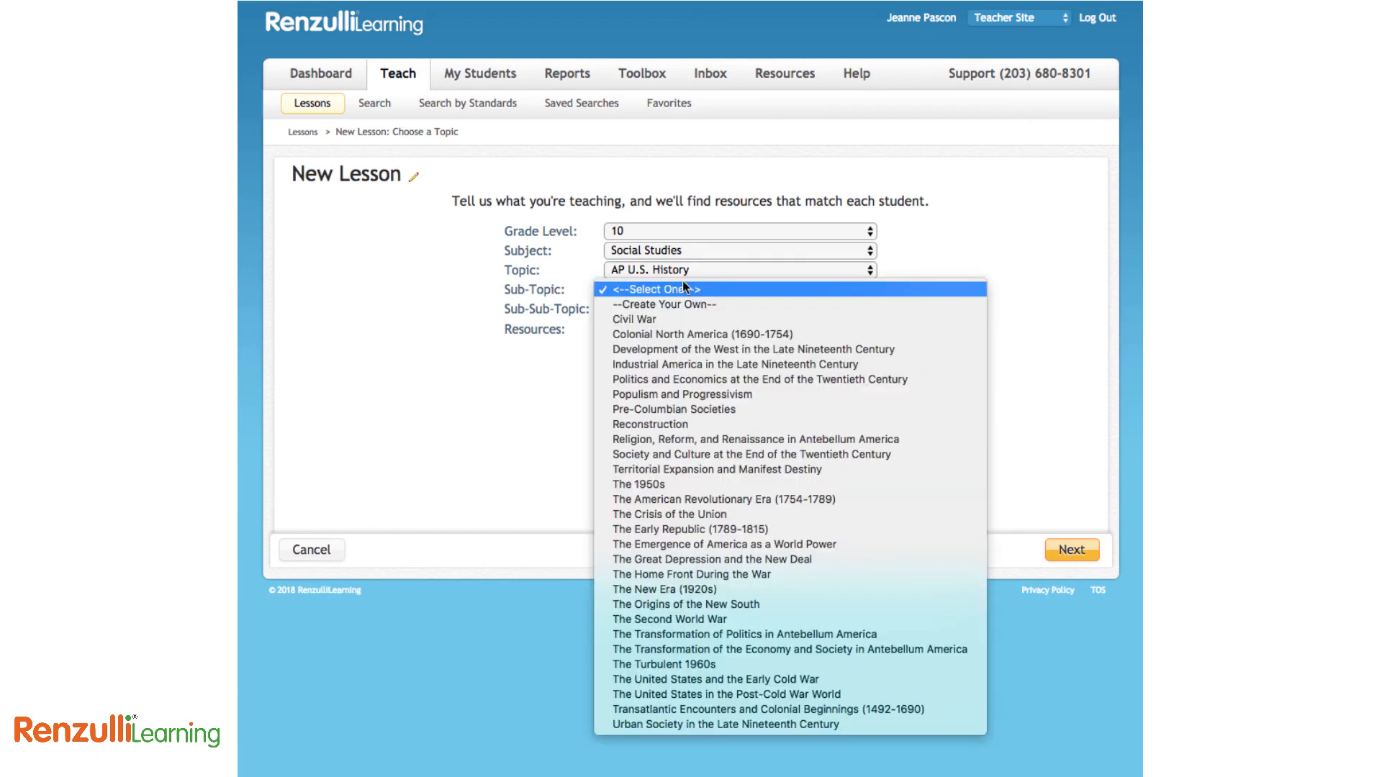
{"action": "left_click", "coordinate": [720, 560]}
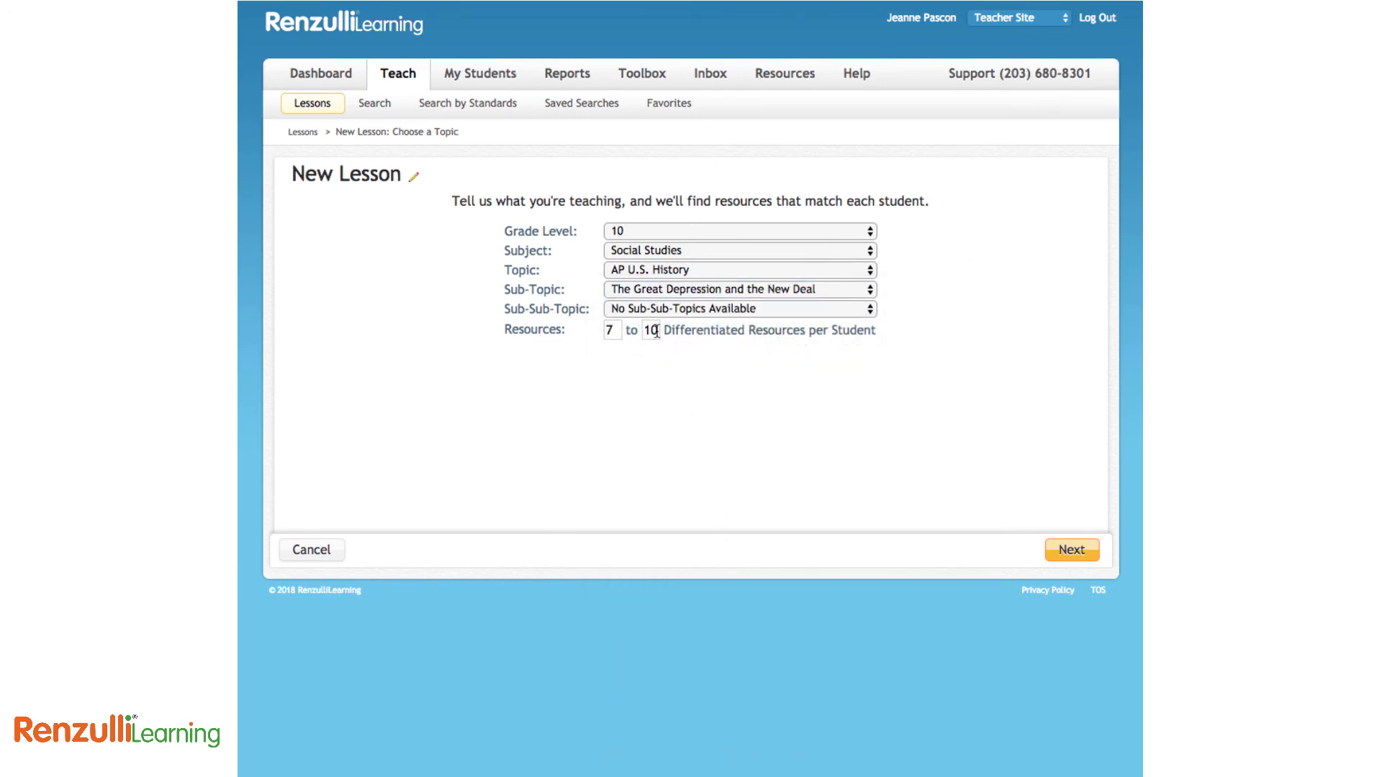
{"action": "left_click", "coordinate": [1066, 551]}
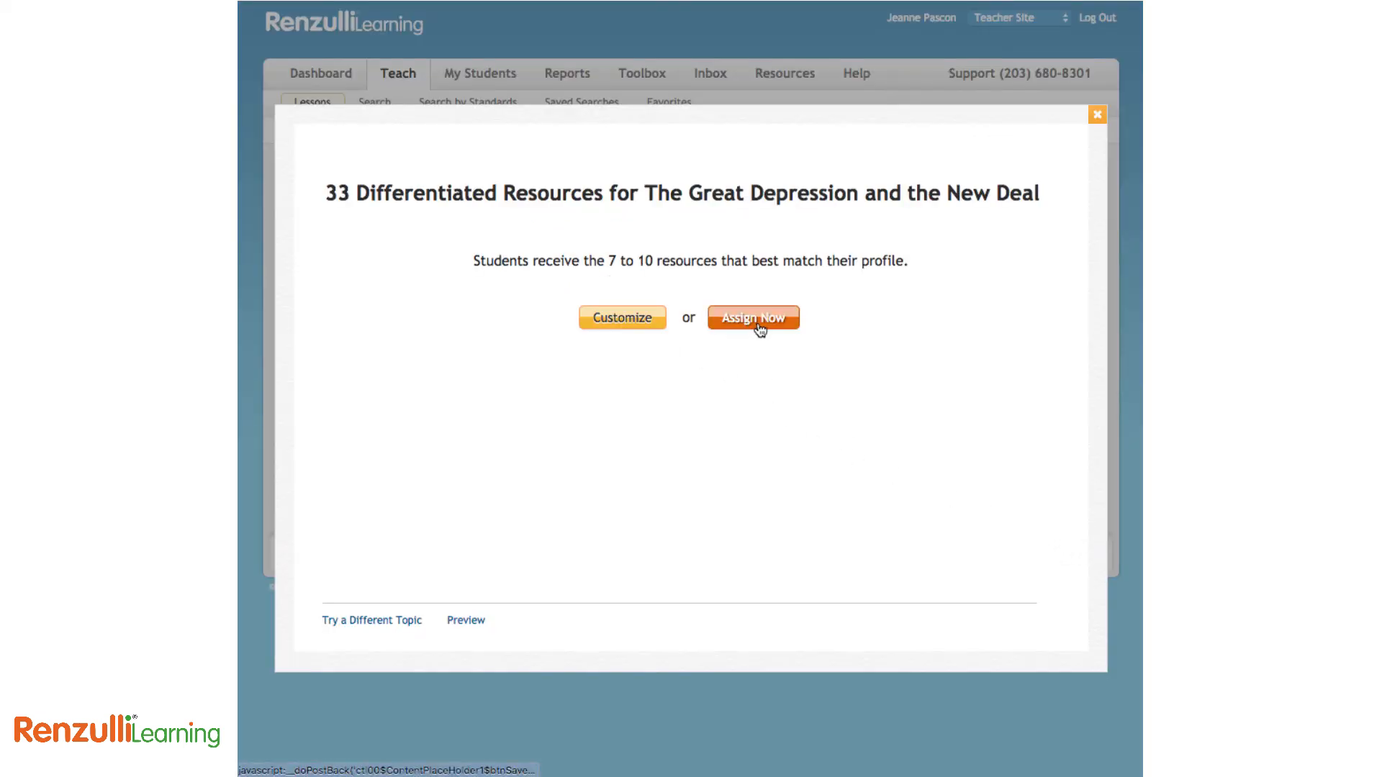
Sort resources by type, exclude America's National Park System, require Presidential Timeline and A History of US
{"action": "left_click", "coordinate": [616, 325]}
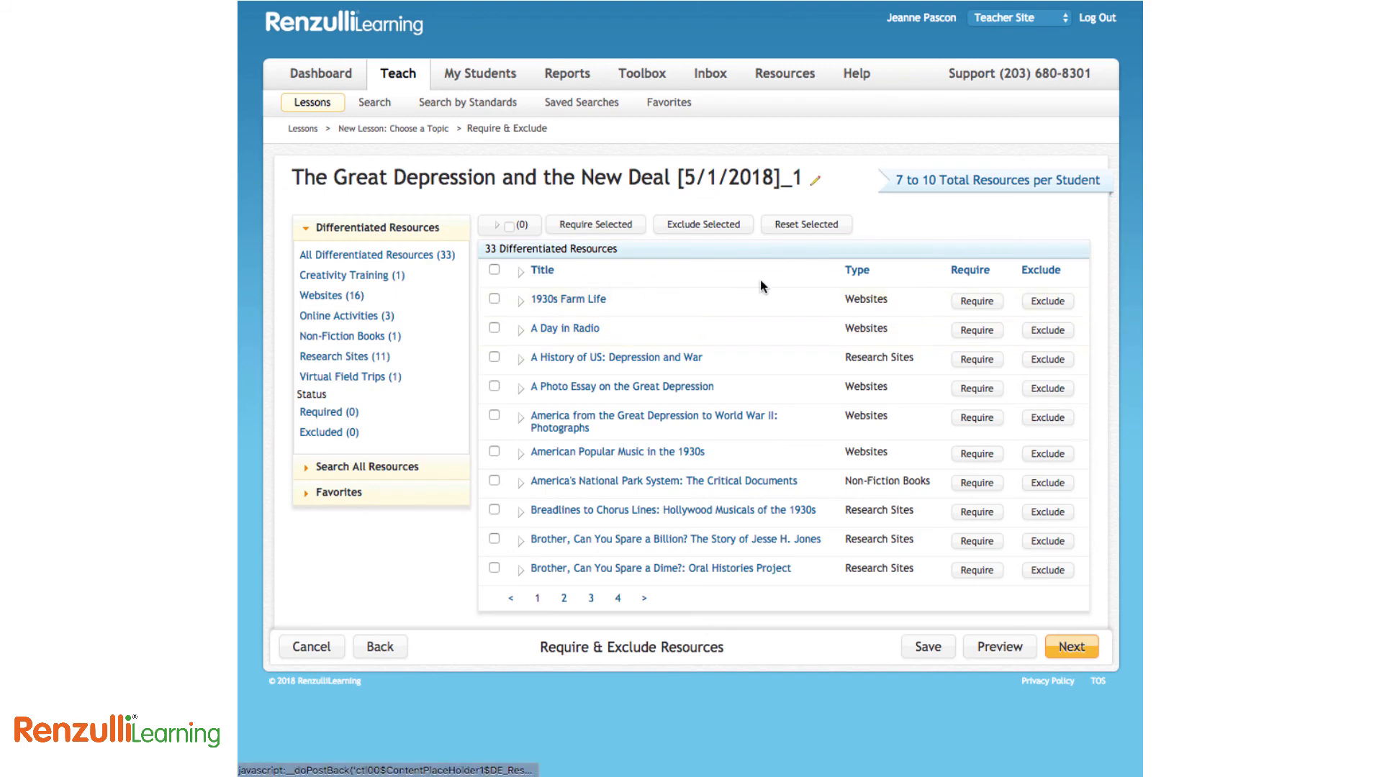
{"action": "left_click", "coordinate": [856, 272]}
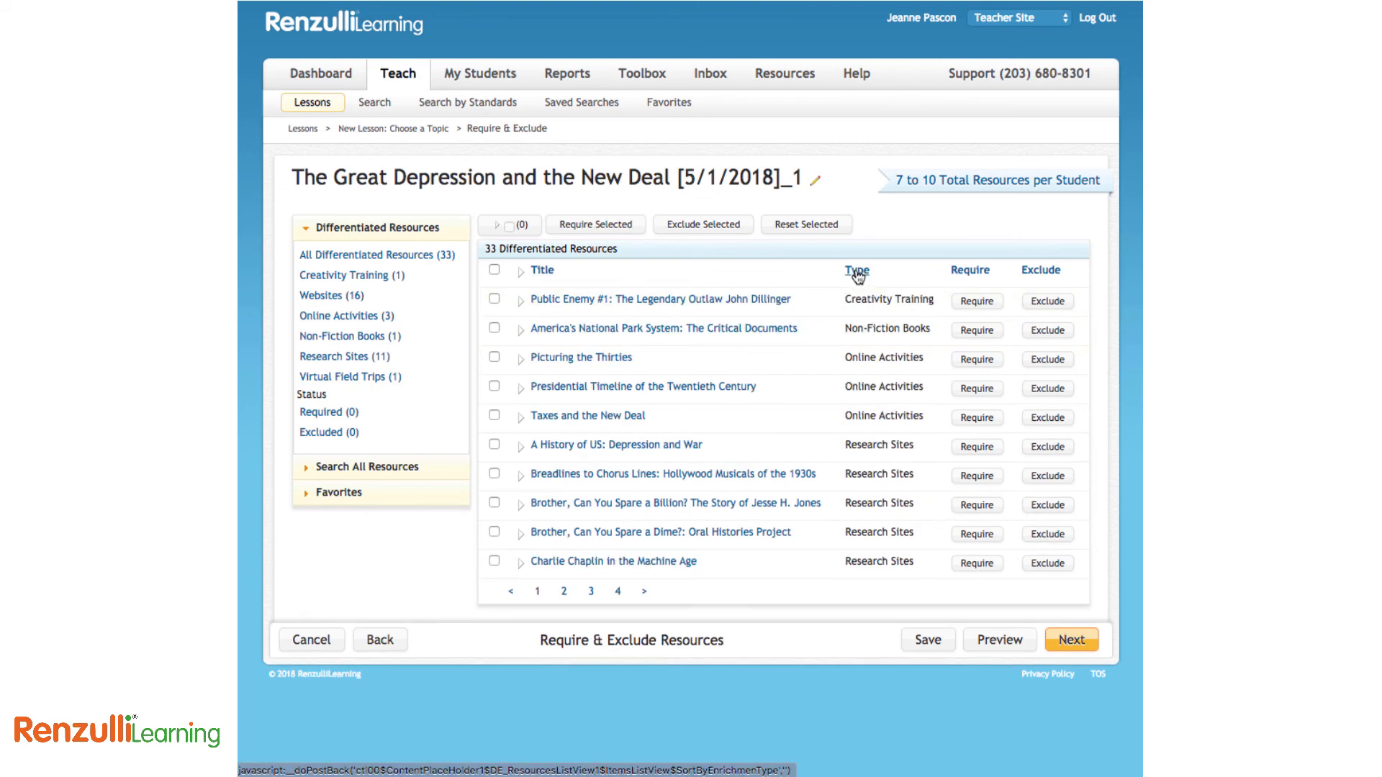
{"action": "left_click", "coordinate": [1049, 332]}
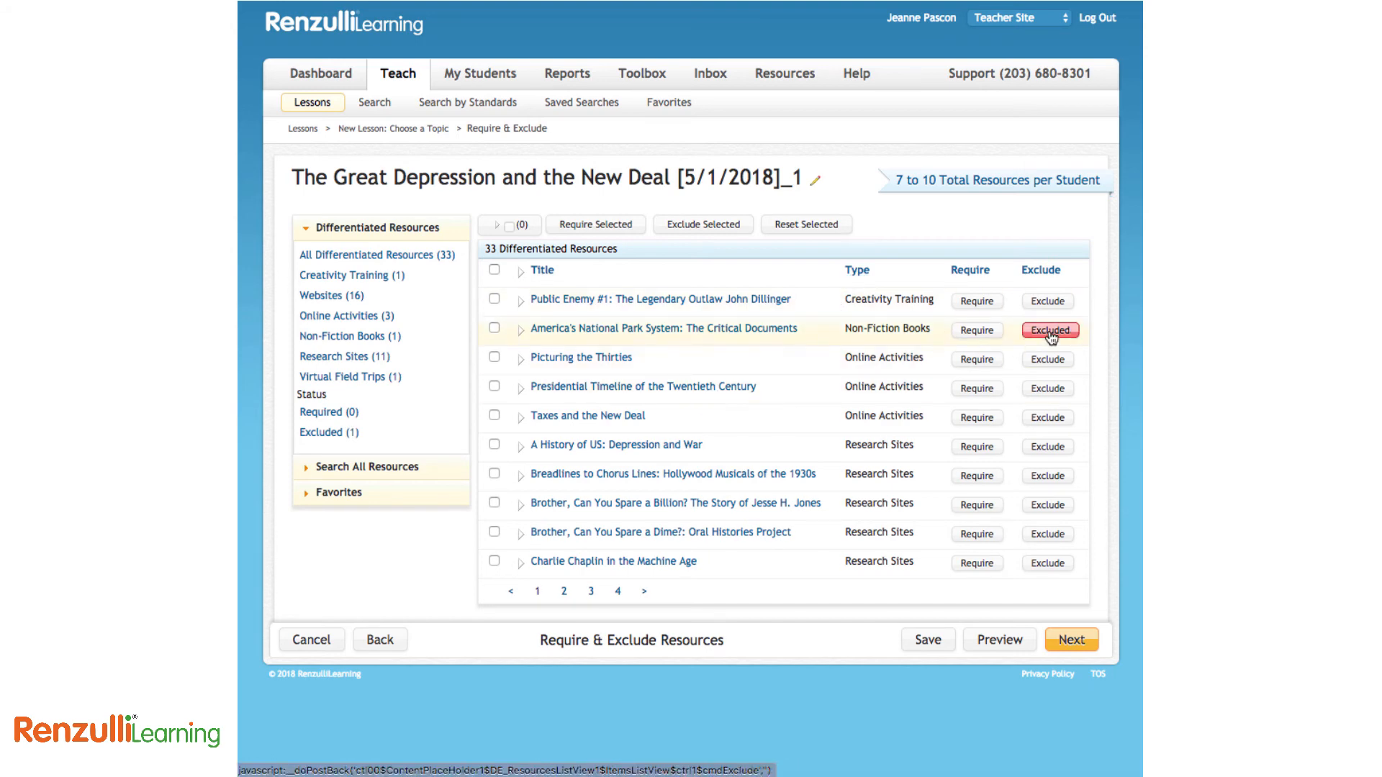
{"action": "left_click", "coordinate": [977, 389]}
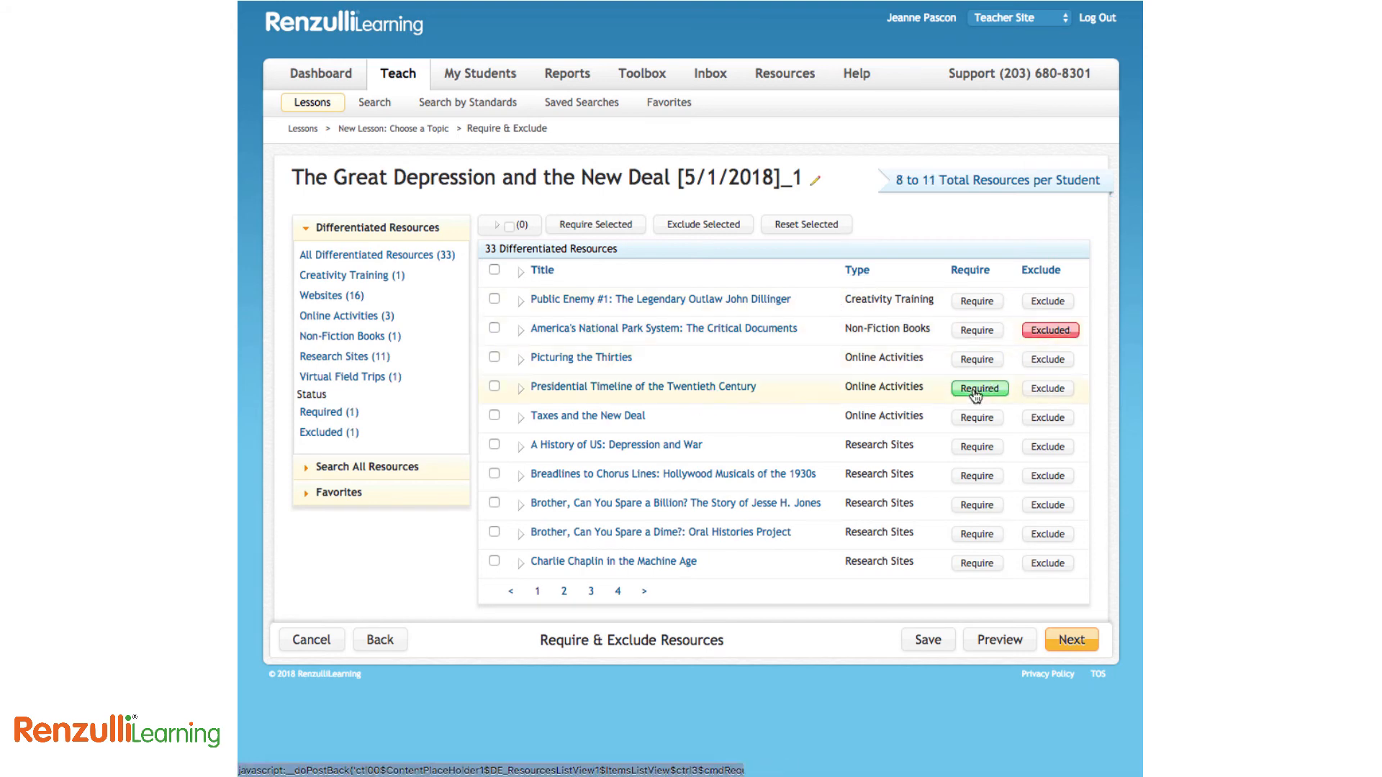
{"action": "left_click", "coordinate": [986, 447]}
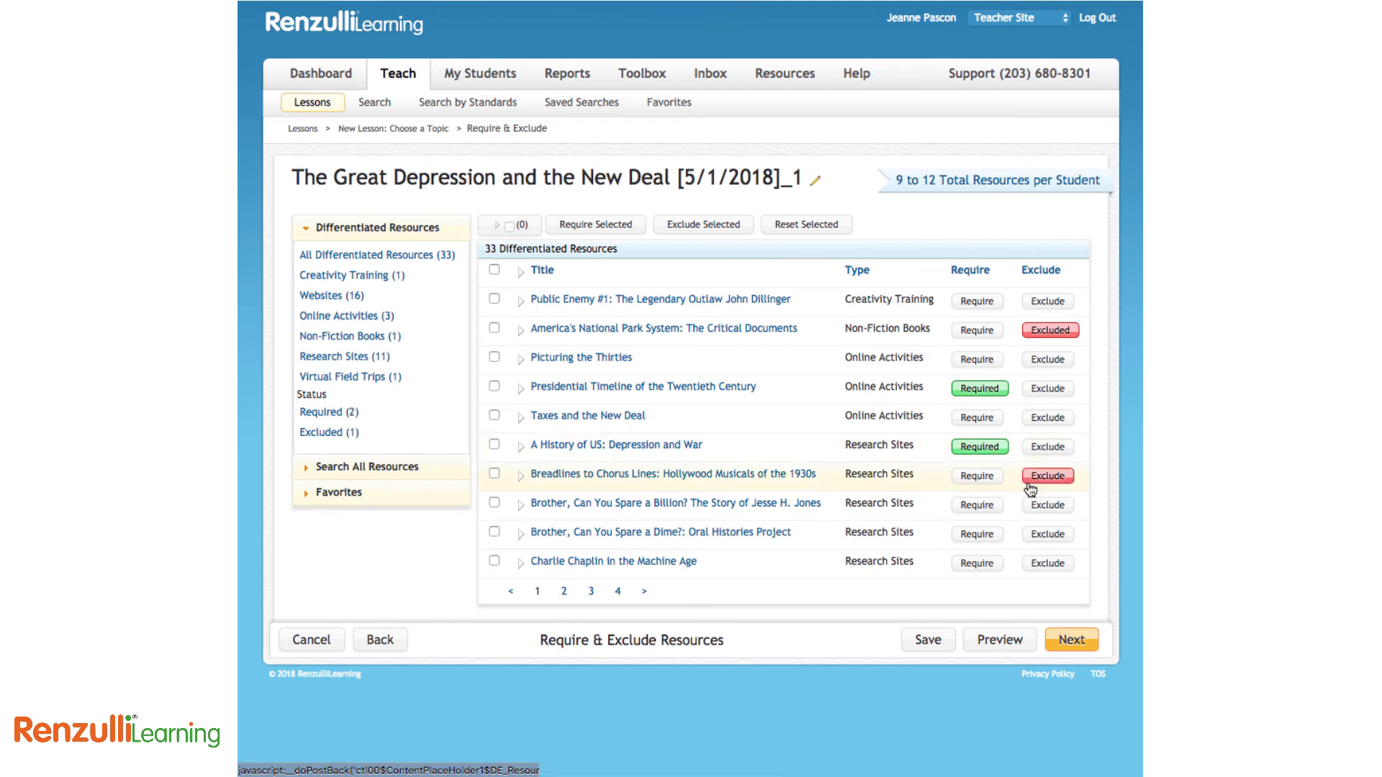
Check the Jesse H. Jones resource's description, require it, and continue to assessment questions
{"action": "left_click", "coordinate": [1047, 563]}
{"action": "left_click", "coordinate": [740, 504]}
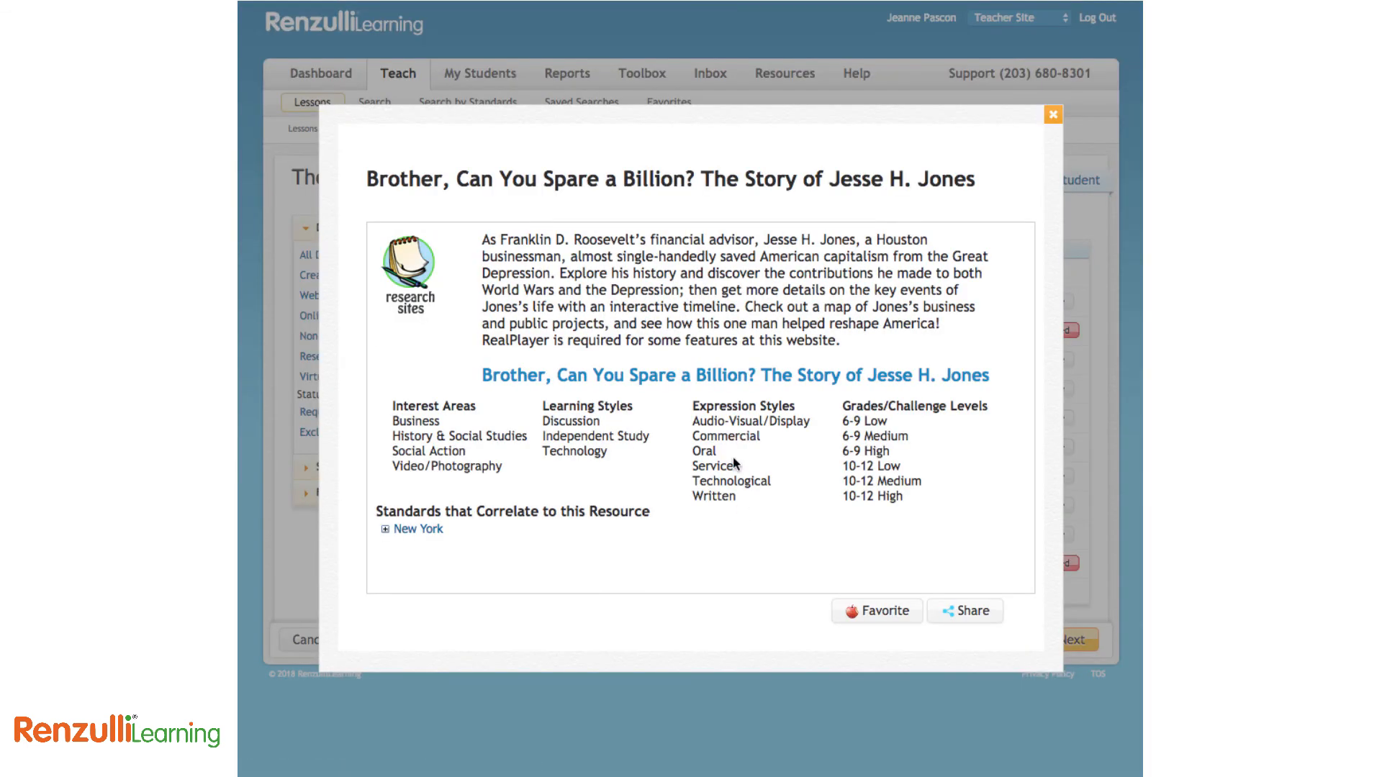
{"action": "left_click", "coordinate": [730, 375]}
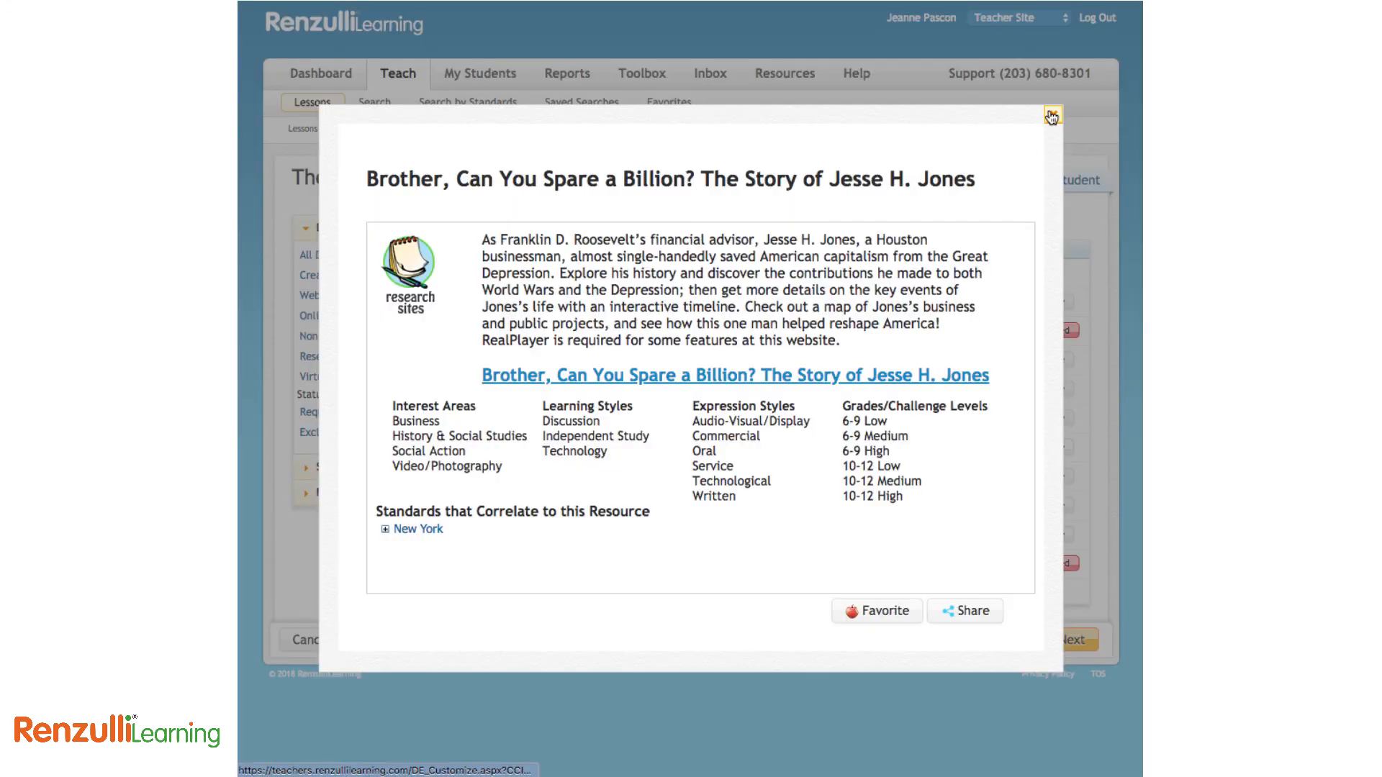
{"action": "left_click", "coordinate": [1052, 117]}
{"action": "left_click", "coordinate": [985, 506]}
{"action": "left_click", "coordinate": [1067, 642]}
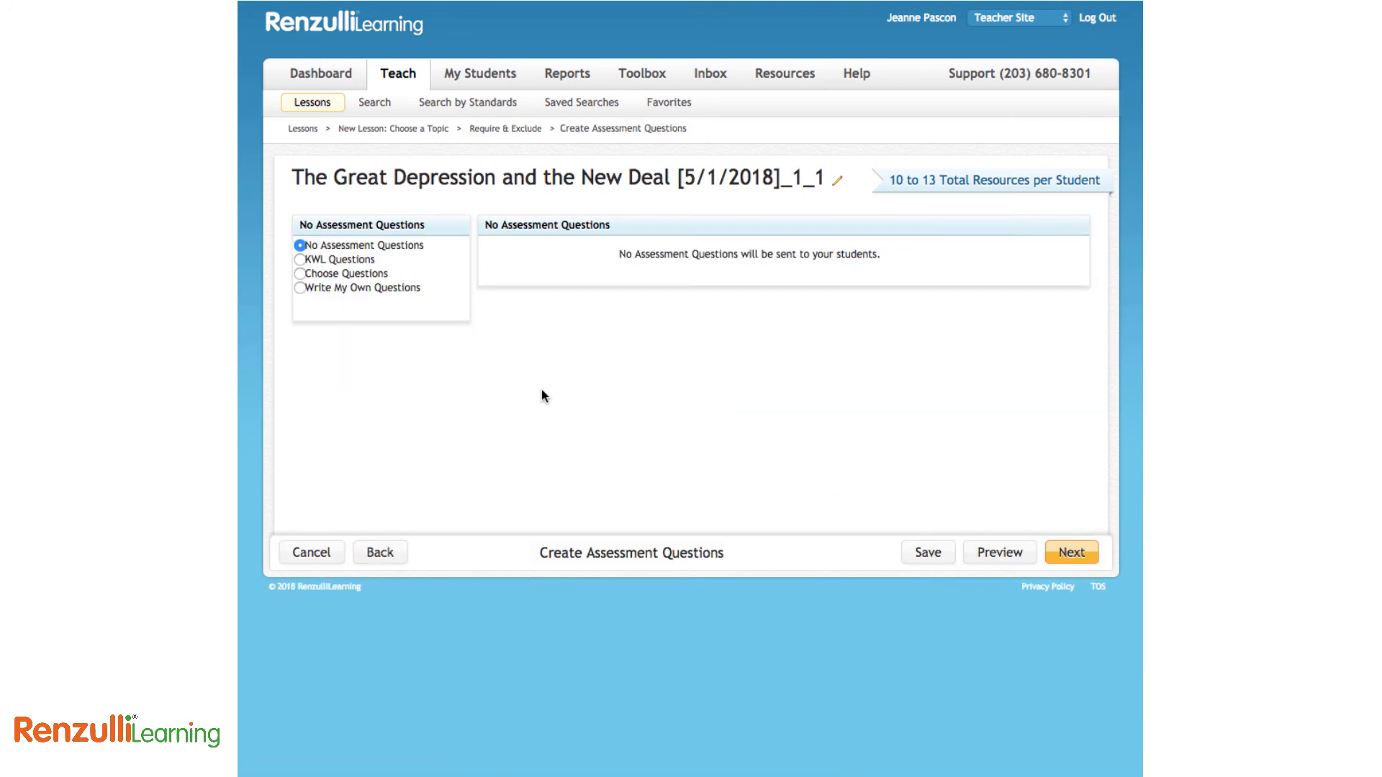
Switch to Write My Own Questions and add 'Question 1.....'
{"action": "left_click", "coordinate": [300, 260]}
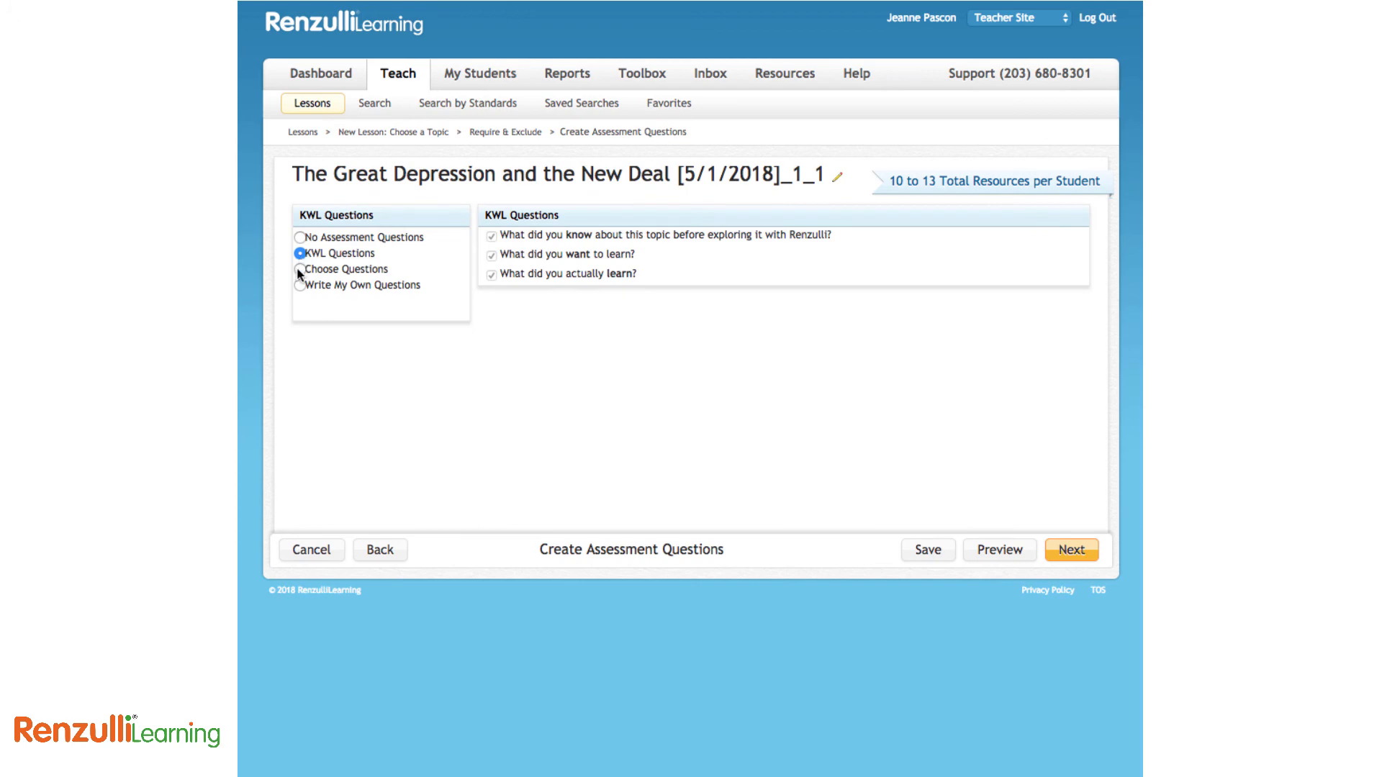
{"action": "left_click", "coordinate": [300, 270]}
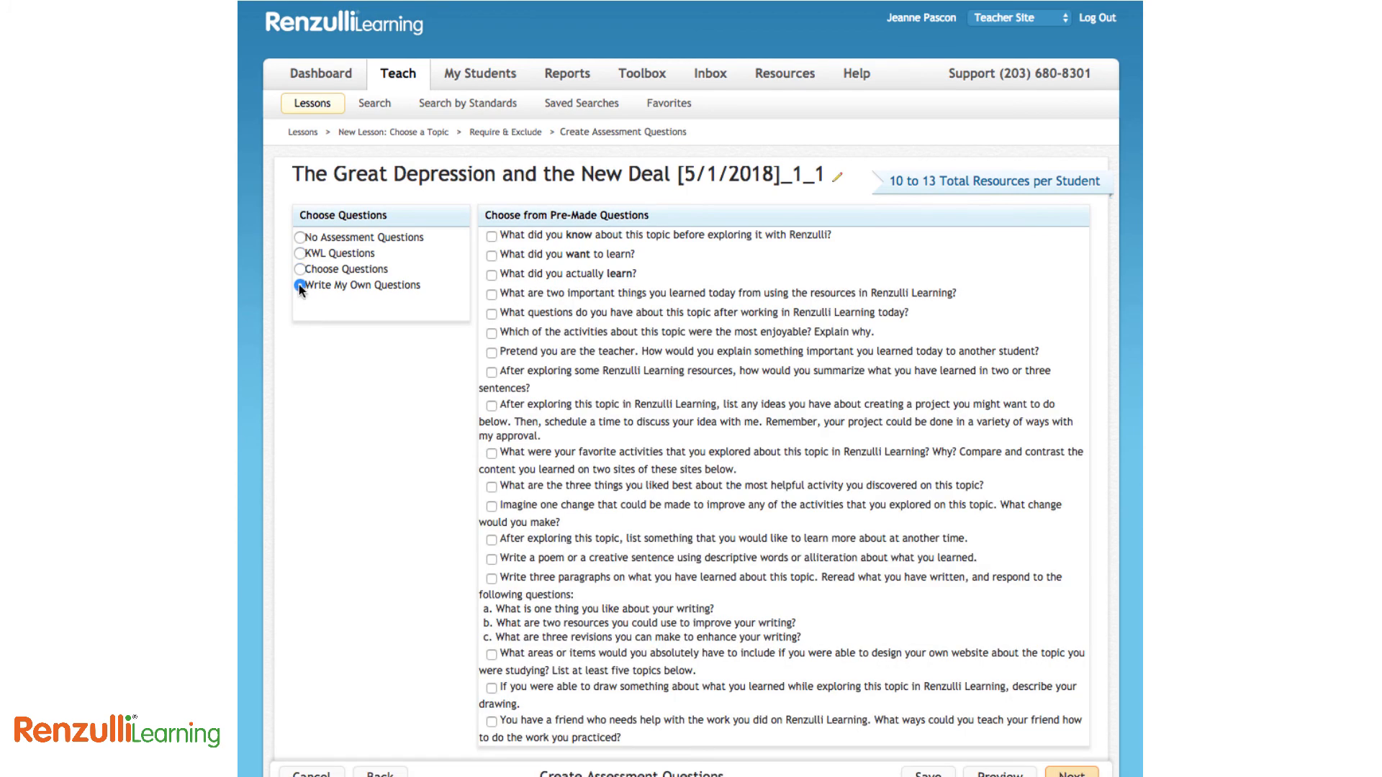
{"action": "left_click", "coordinate": [299, 285]}
{"action": "left_click", "coordinate": [655, 265]}
{"action": "type", "text": "Question 1....."}
{"action": "left_click", "coordinate": [835, 320]}
Add 'Question 2', save the questions, and move on to the Assign to Students directions
{"action": "left_click", "coordinate": [521, 245]}
{"action": "type", "text": "Question 2"}
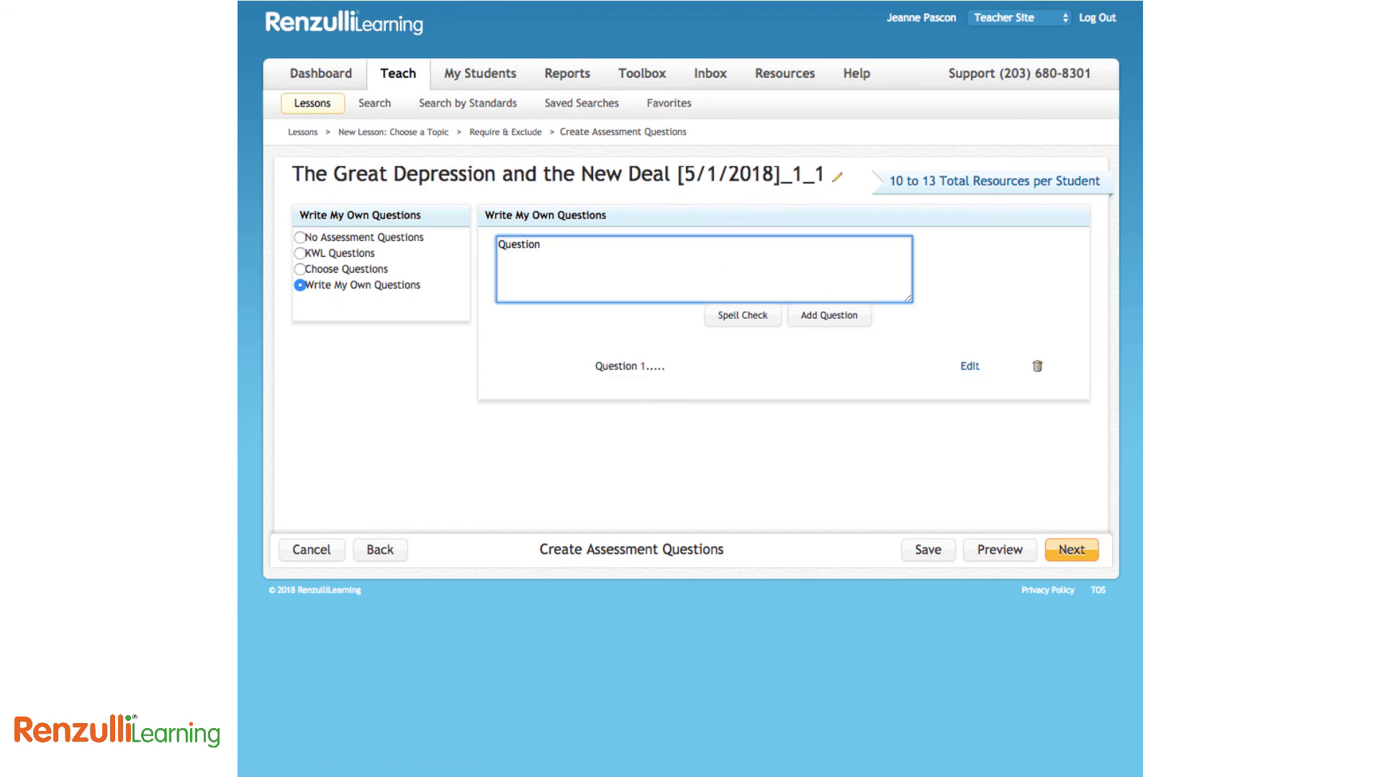
{"action": "left_click", "coordinate": [829, 316]}
{"action": "left_click", "coordinate": [930, 553]}
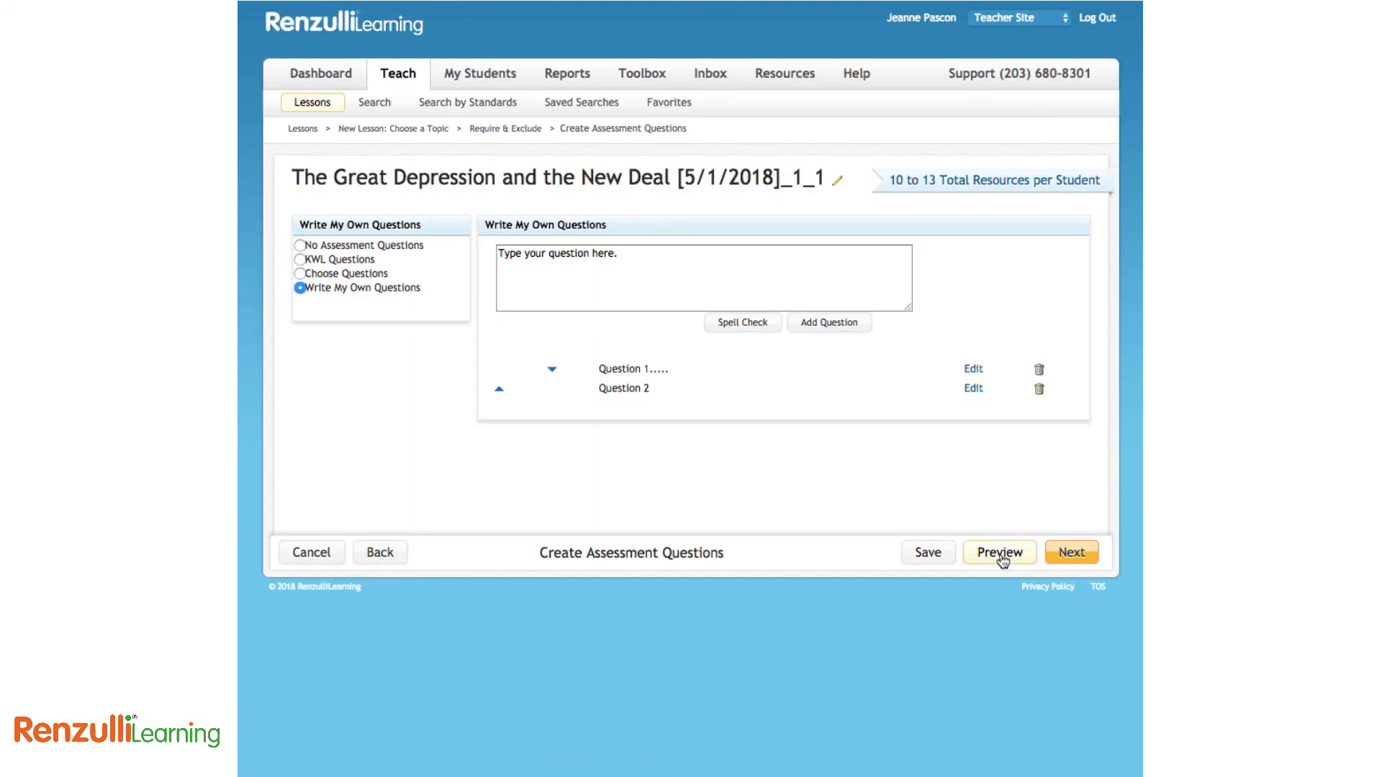
{"action": "left_click", "coordinate": [1072, 555]}
{"action": "left_click", "coordinate": [561, 310]}
Enter directions 'Directions go here!', end date May 4, and select all KP Animal Habitats students
{"action": "type", "text": "Directions go here!"}
{"action": "left_click", "coordinate": [643, 445]}
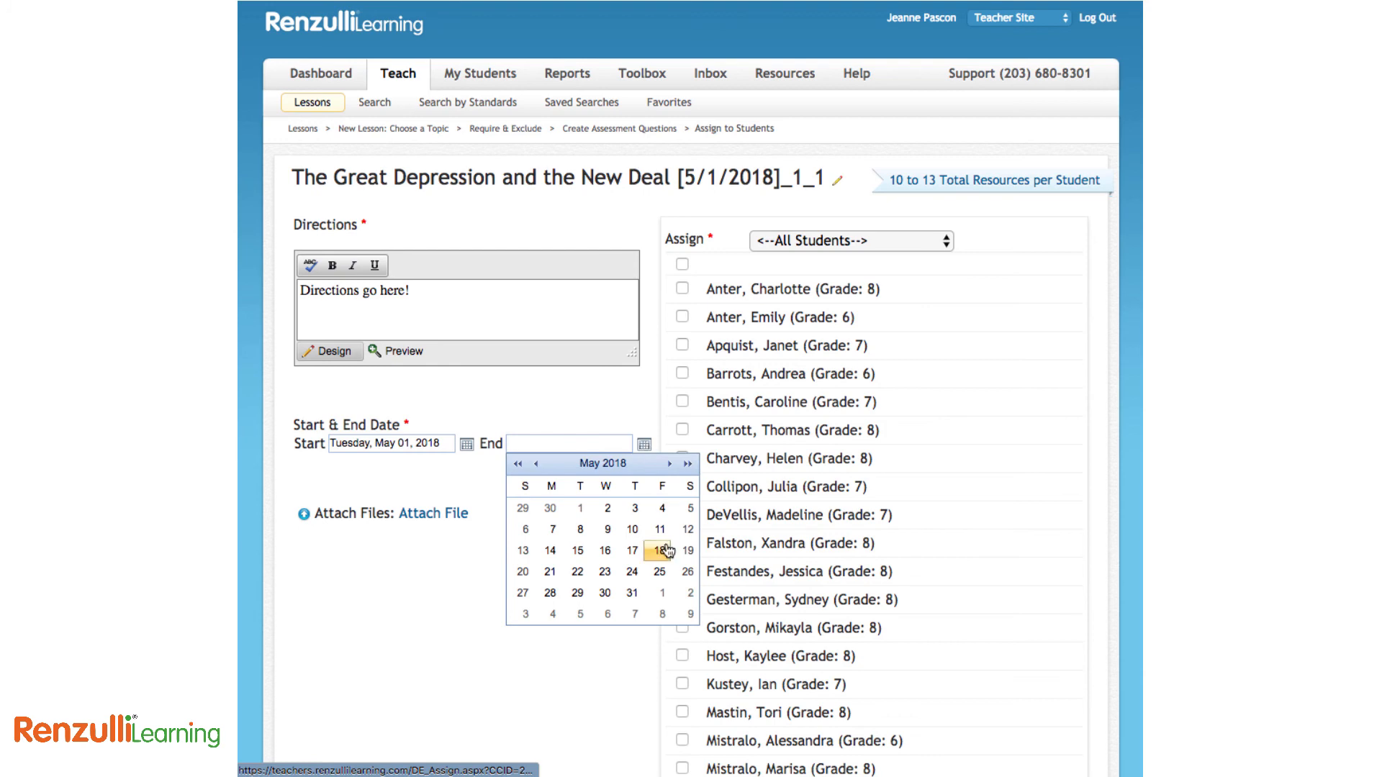
{"action": "left_click", "coordinate": [664, 506]}
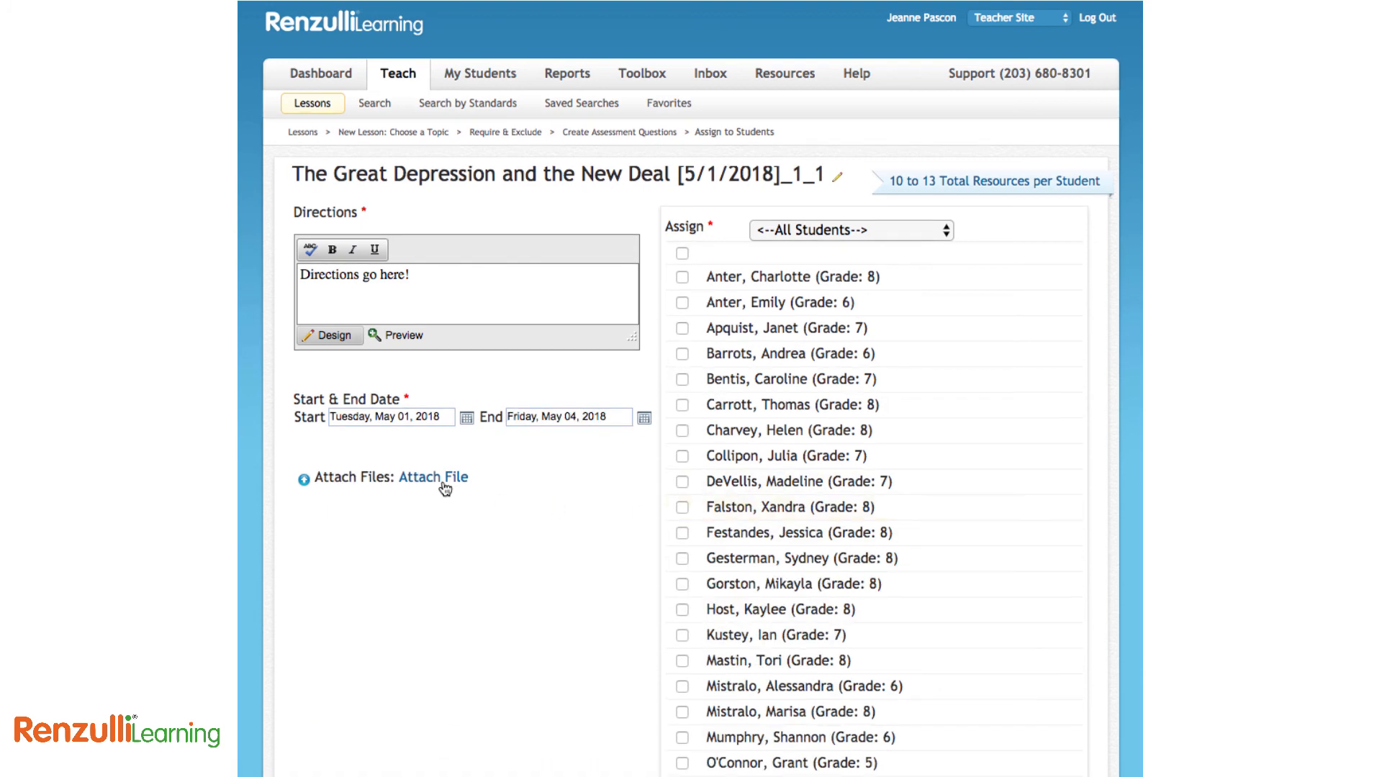
{"action": "left_click", "coordinate": [837, 229]}
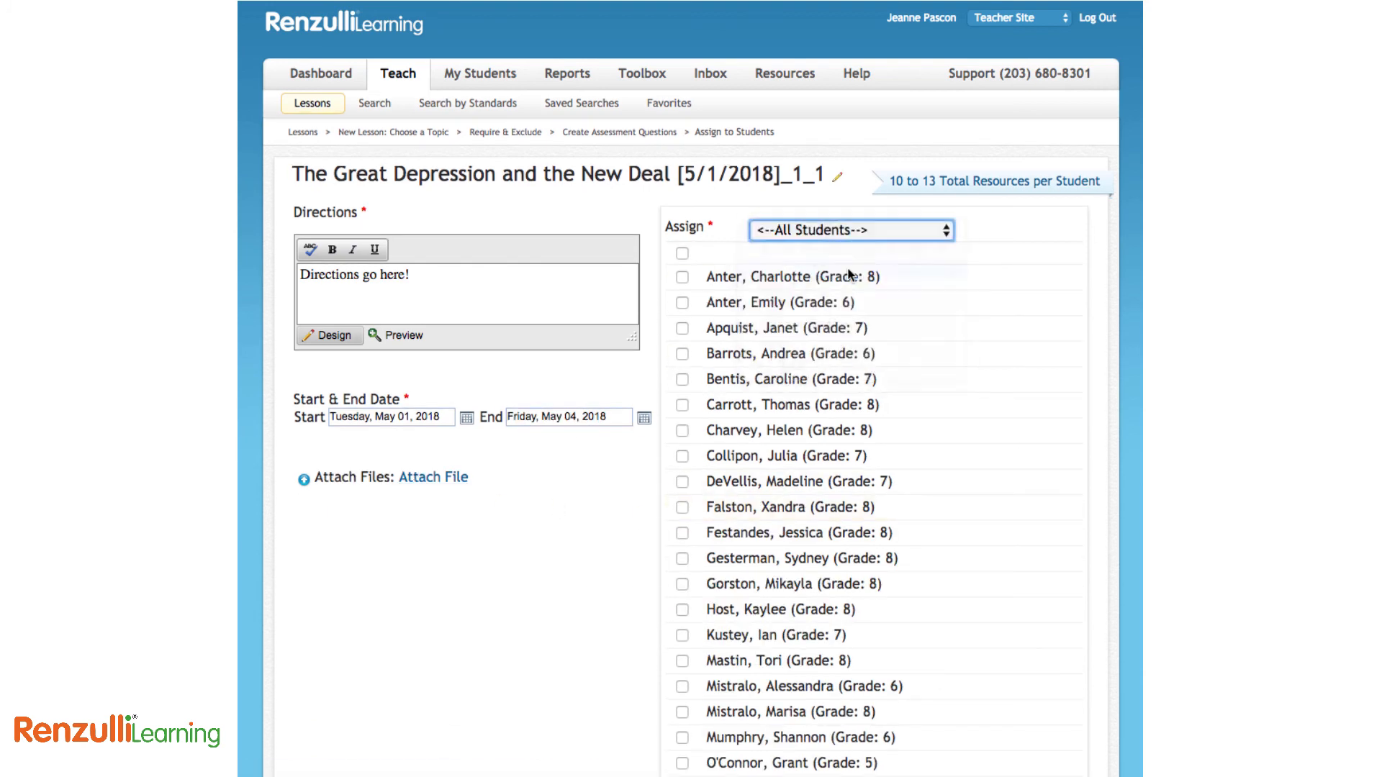
{"action": "left_click", "coordinate": [819, 269]}
{"action": "left_click", "coordinate": [682, 253]}
Preview the lesson and its questions as different students would see it, then close the preview
{"action": "left_click", "coordinate": [992, 549]}
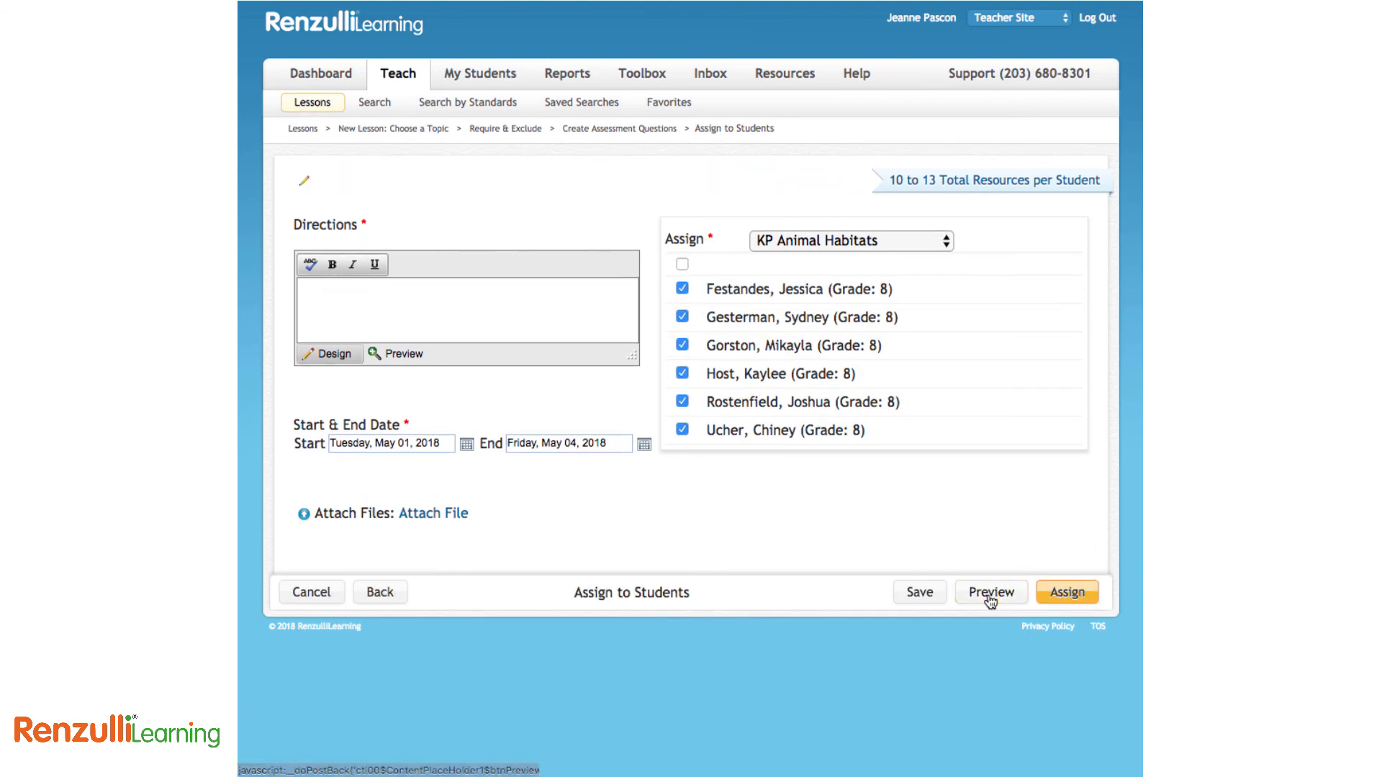
{"action": "scroll", "coordinate": [858, 534], "scroll_direction": "down", "scroll_amount": 5}
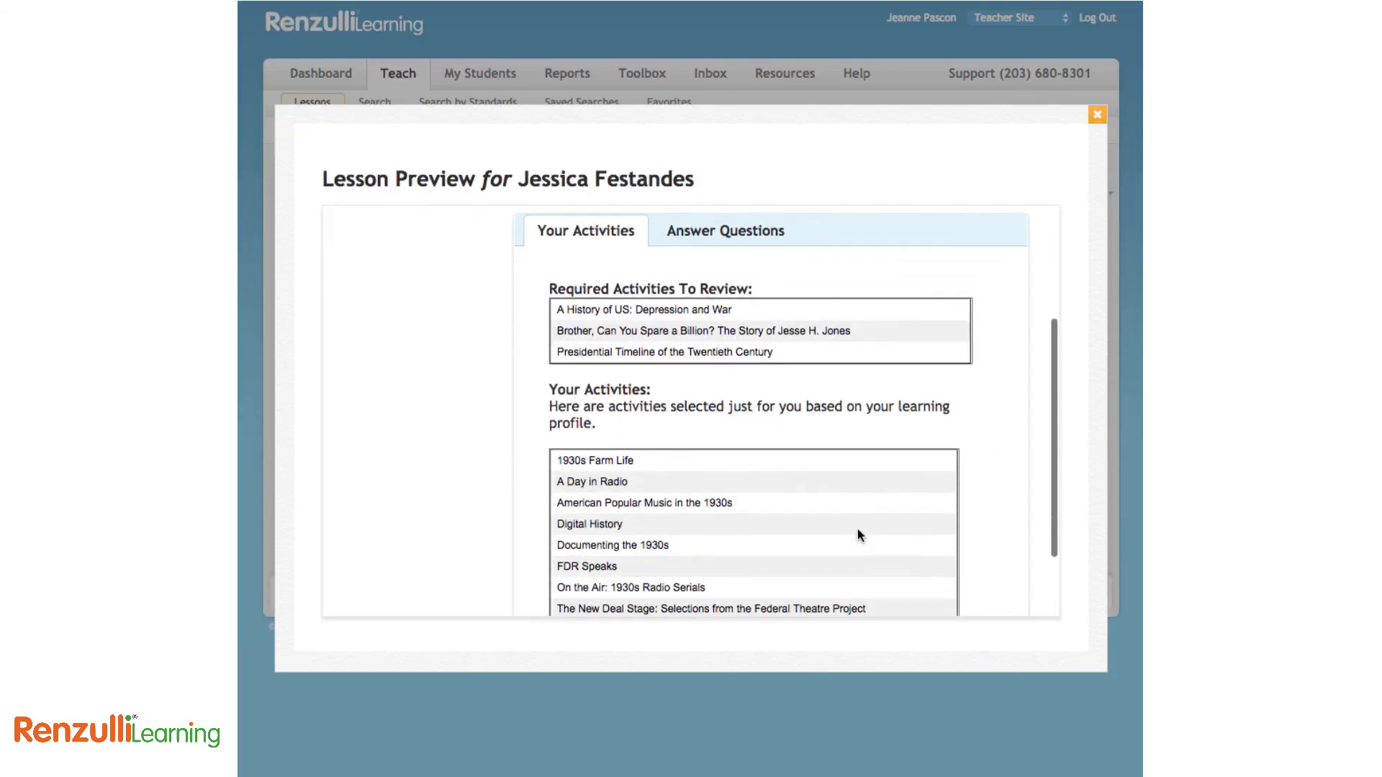
{"action": "scroll", "coordinate": [715, 443], "scroll_direction": "down", "scroll_amount": 1}
{"action": "left_click", "coordinate": [636, 270]}
{"action": "scroll", "coordinate": [447, 278], "scroll_direction": "up", "scroll_amount": 7}
{"action": "left_click", "coordinate": [416, 277]}
{"action": "scroll", "coordinate": [983, 517], "scroll_direction": "down", "scroll_amount": 3}
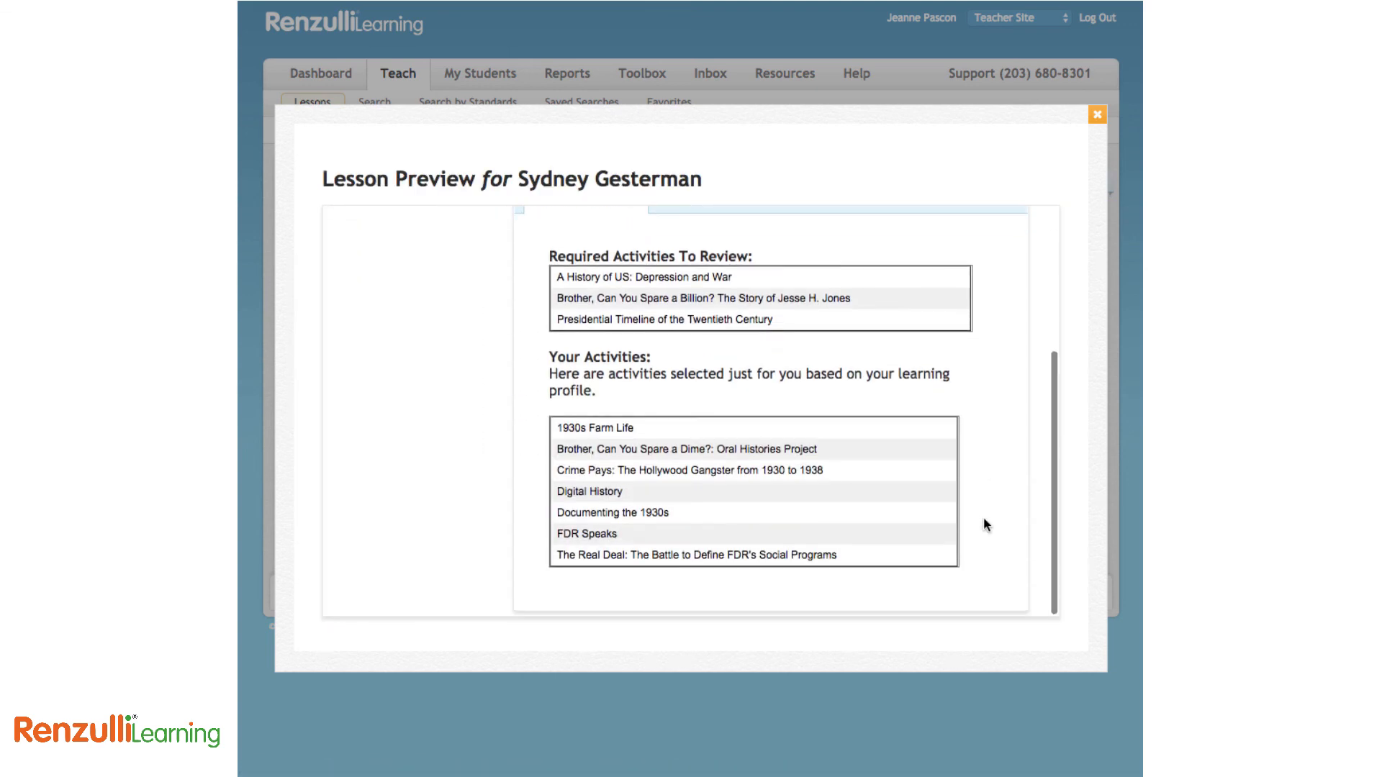
{"action": "scroll", "coordinate": [983, 517], "scroll_direction": "up", "scroll_amount": 3}
{"action": "left_click", "coordinate": [725, 383]}
{"action": "scroll", "coordinate": [988, 518], "scroll_direction": "down", "scroll_amount": 3}
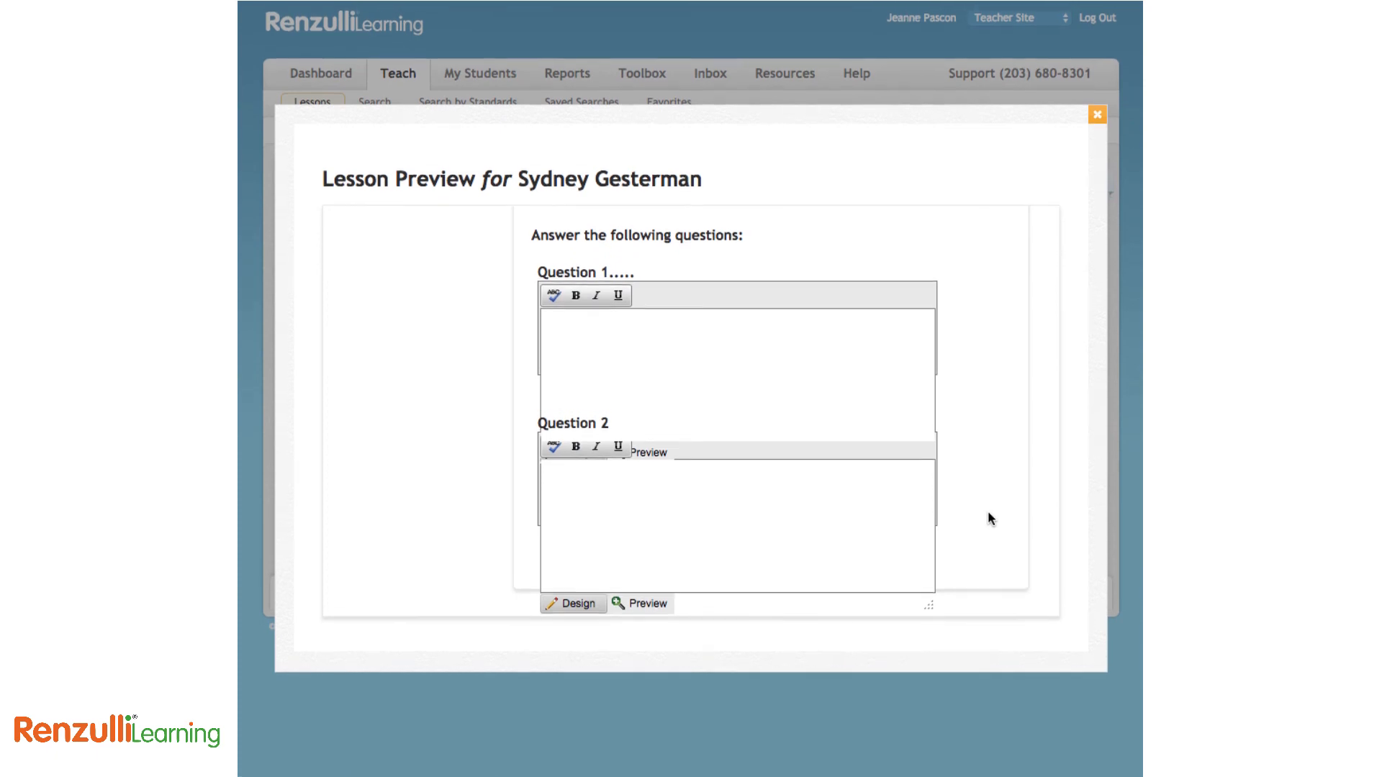
{"action": "scroll", "coordinate": [993, 504], "scroll_direction": "up", "scroll_amount": 4}
{"action": "left_click", "coordinate": [1098, 115]}
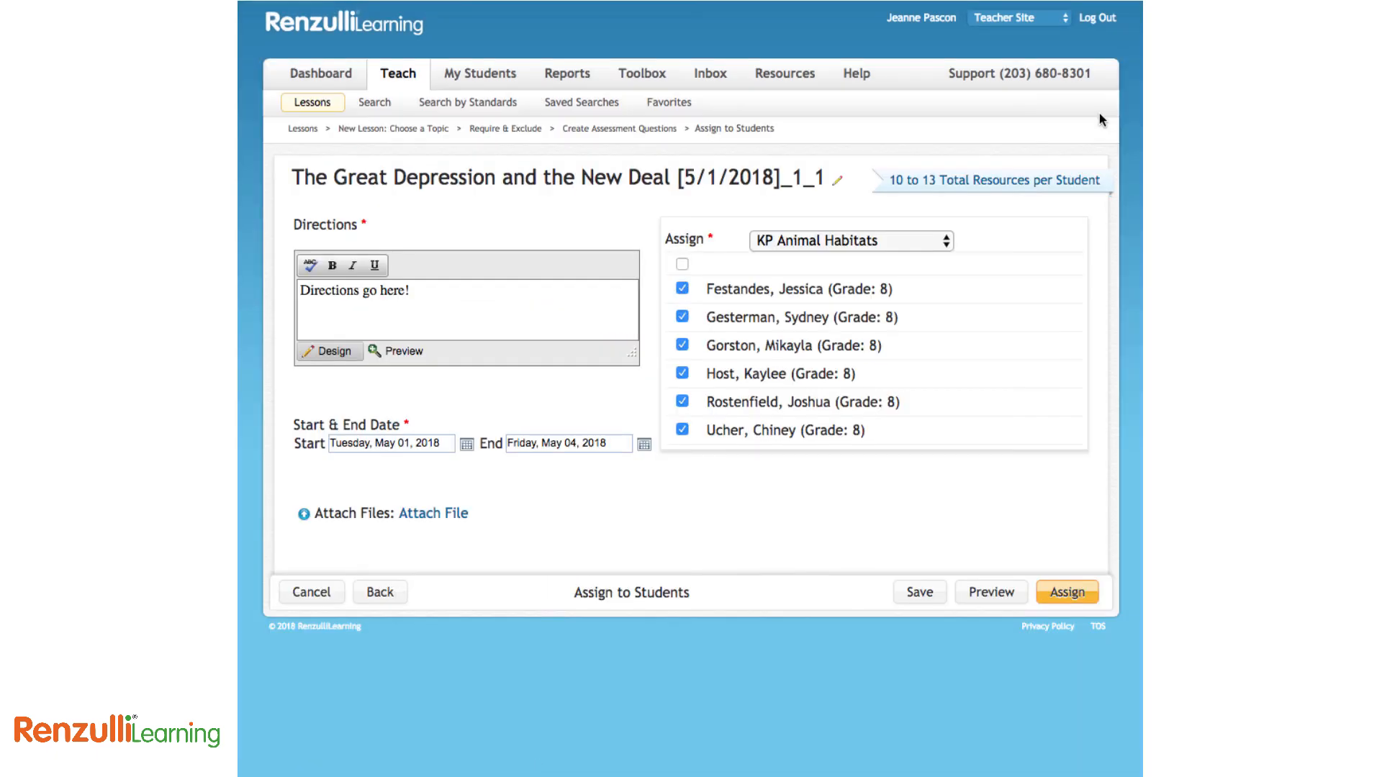
Save the Great Depression lesson, review archived lessons, assignments and projects, then return to the Dashboard
{"action": "left_click", "coordinate": [919, 592]}
{"action": "left_click", "coordinate": [402, 77]}
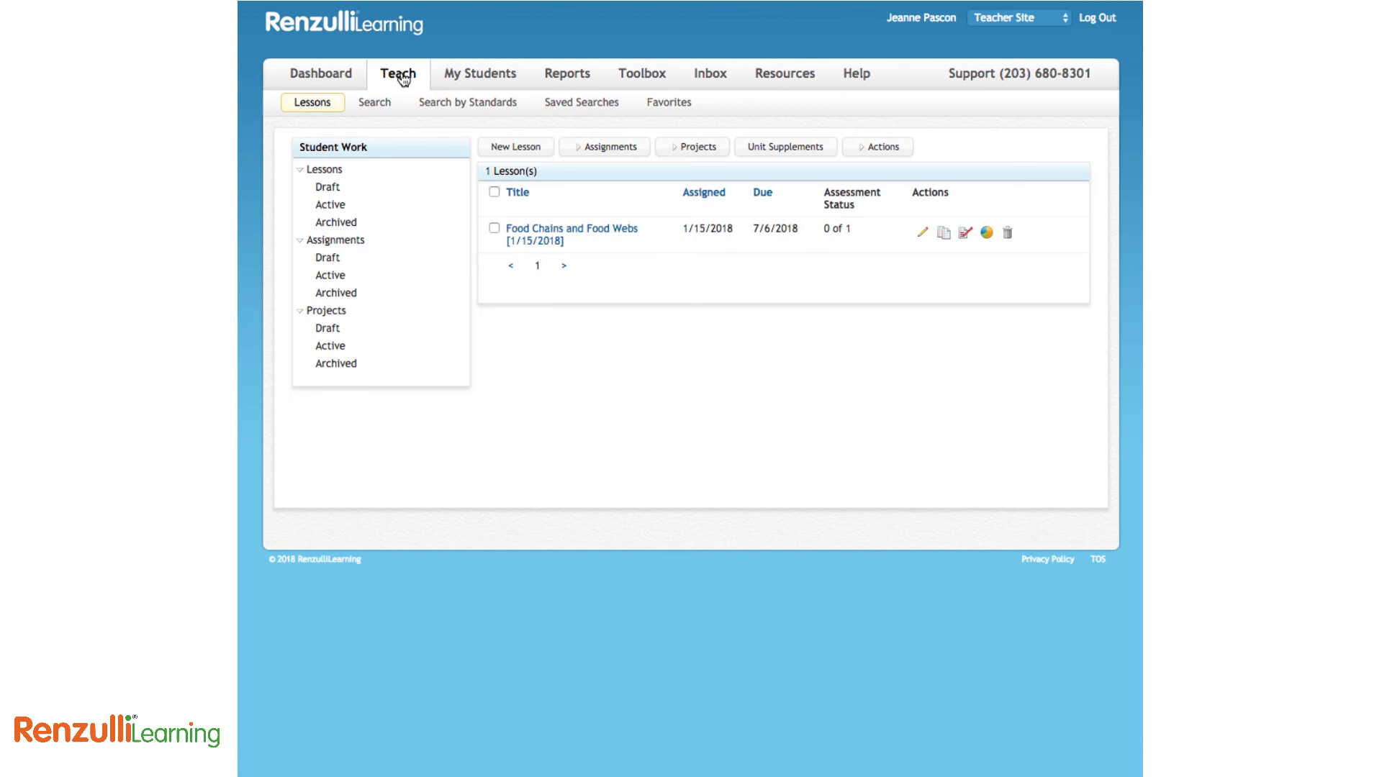
{"action": "left_click", "coordinate": [334, 224]}
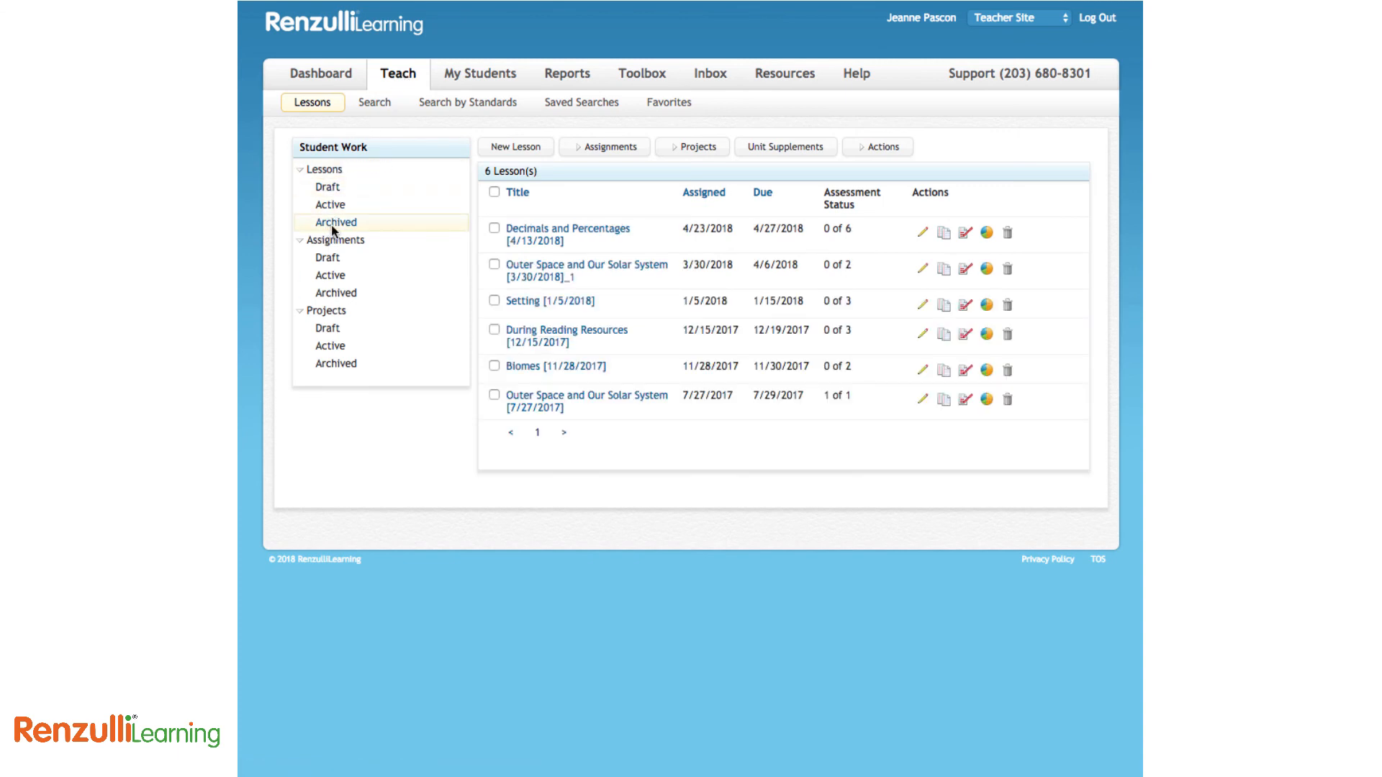
{"action": "left_click", "coordinate": [336, 294]}
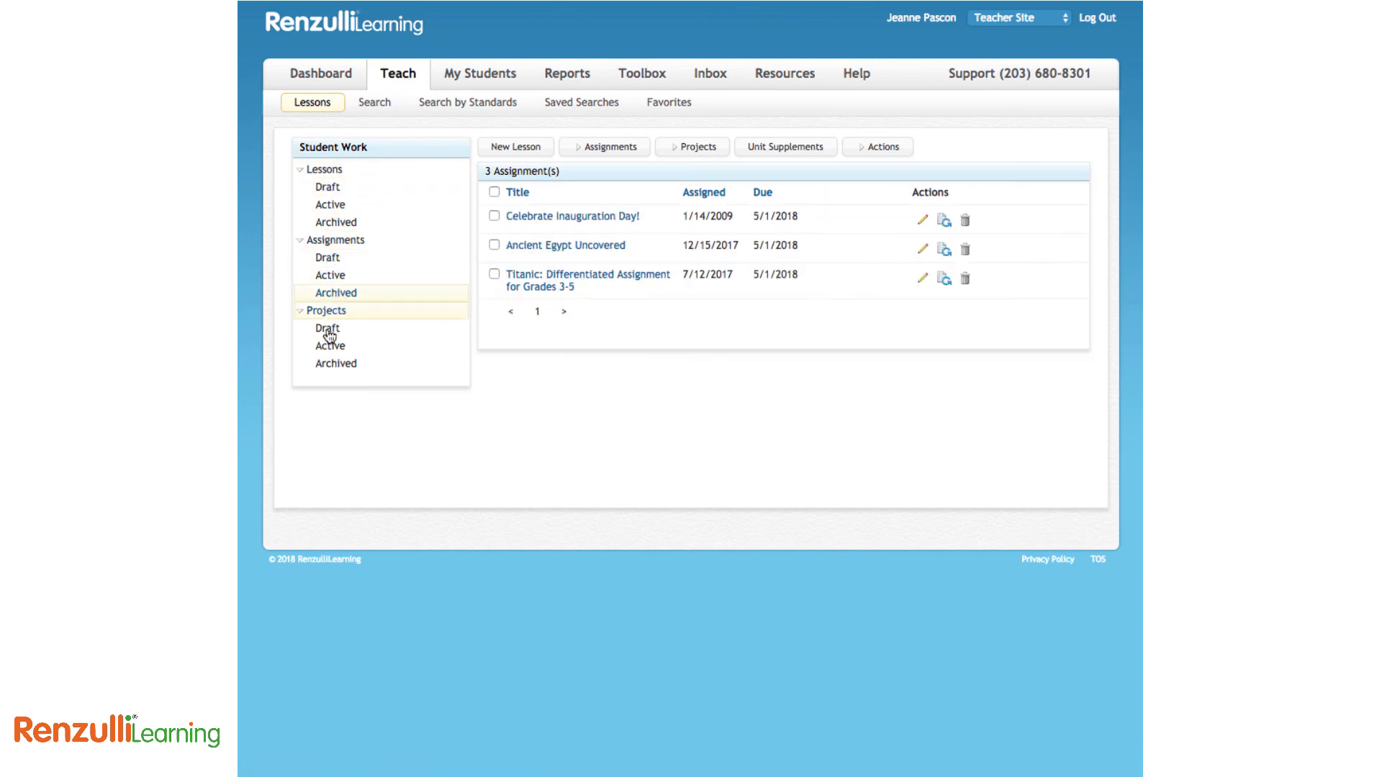
{"action": "left_click", "coordinate": [325, 366]}
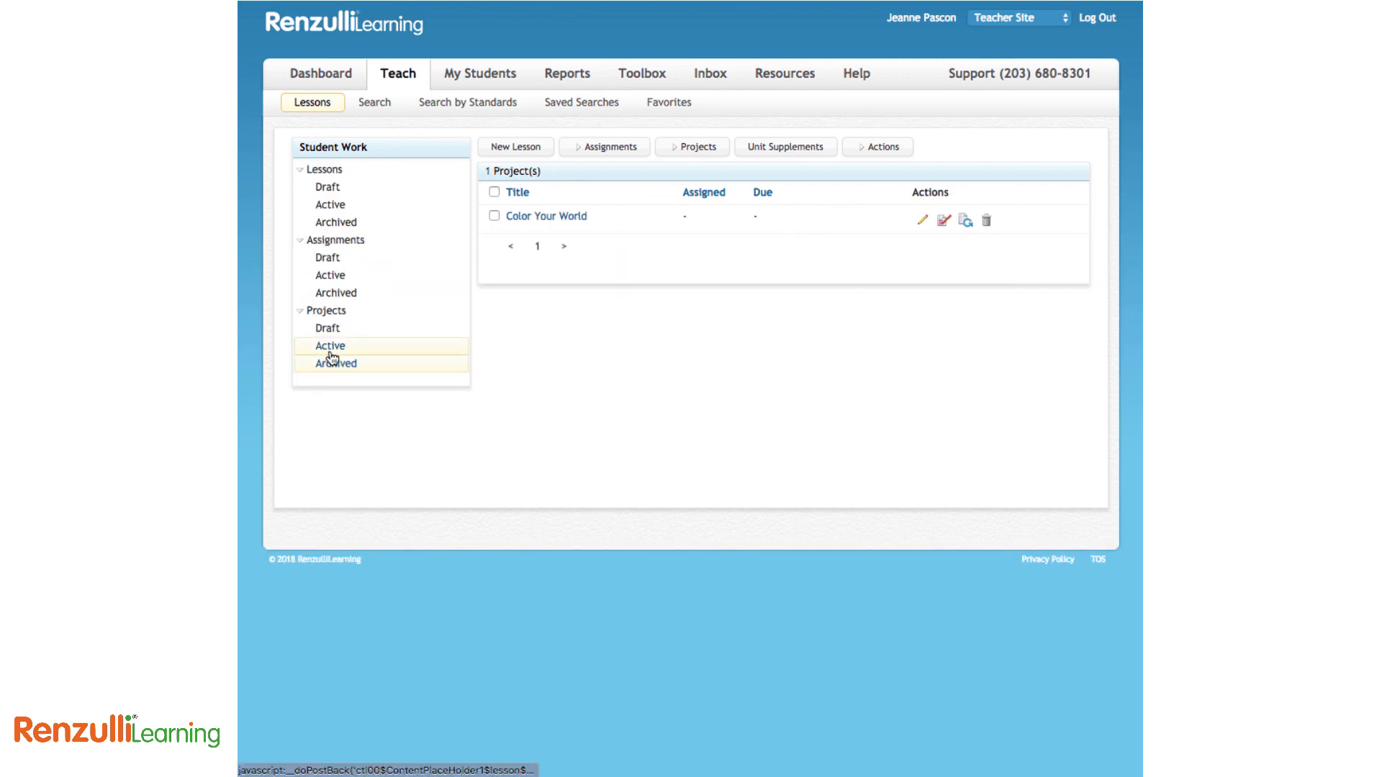
{"action": "left_click", "coordinate": [339, 77]}
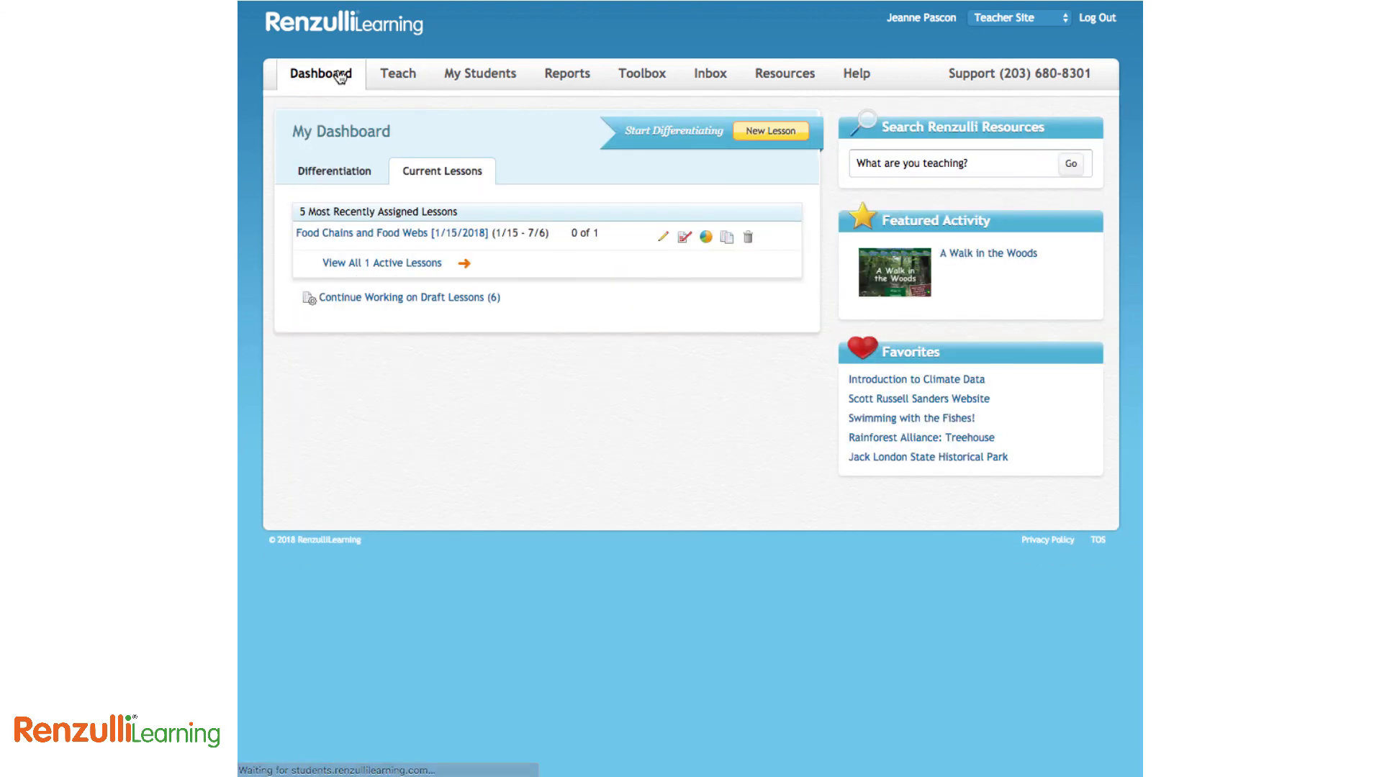